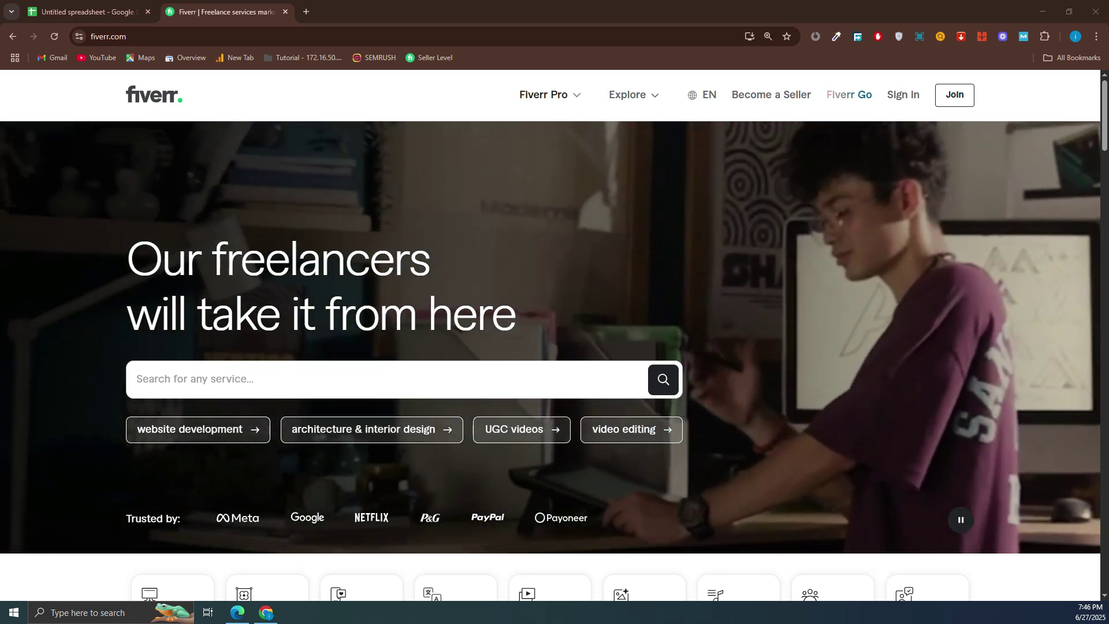
Search the Fiverr services for "facebo"
{"action": "scroll", "coordinate": [550, 335], "scroll_direction": "down", "scroll_amount": 1}
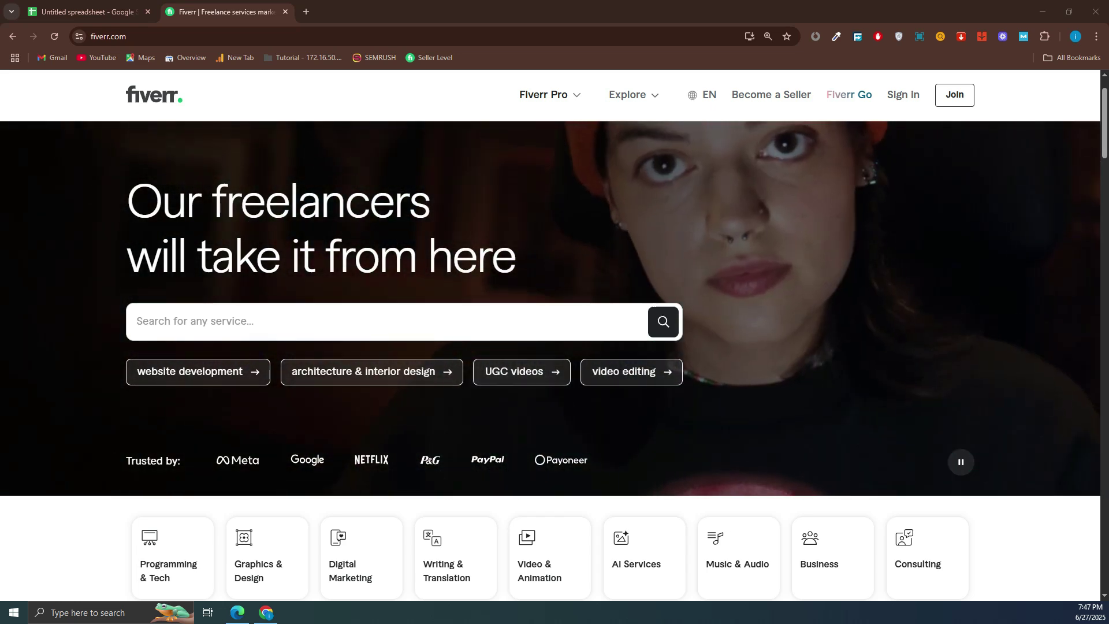
{"action": "scroll", "coordinate": [641, 346], "scroll_direction": "down", "scroll_amount": 4}
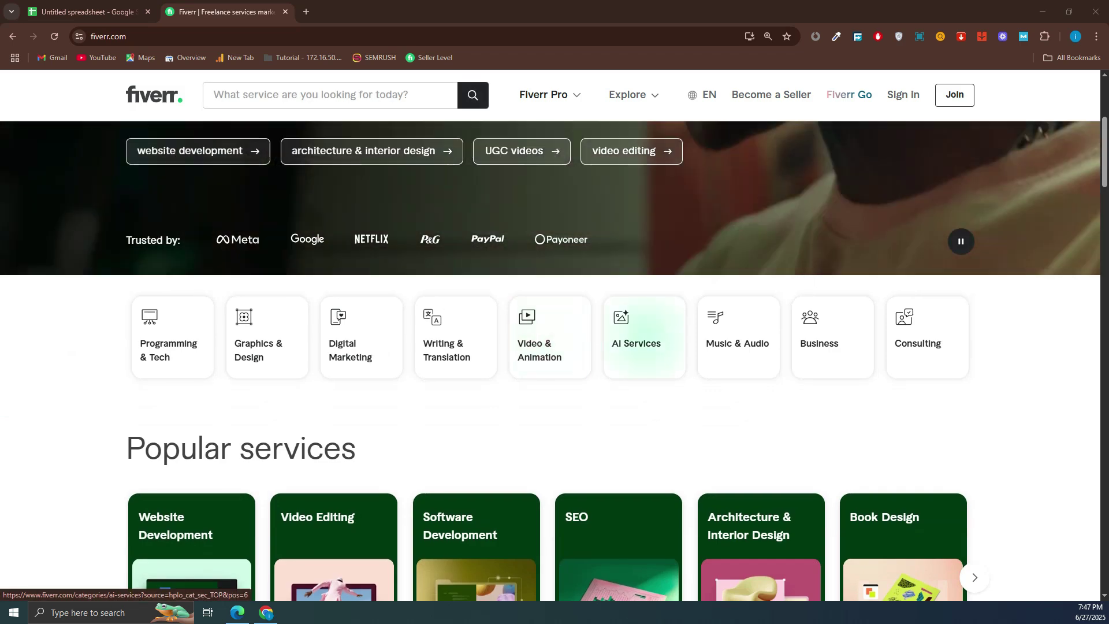
{"action": "scroll", "coordinate": [641, 347], "scroll_direction": "up", "scroll_amount": 4}
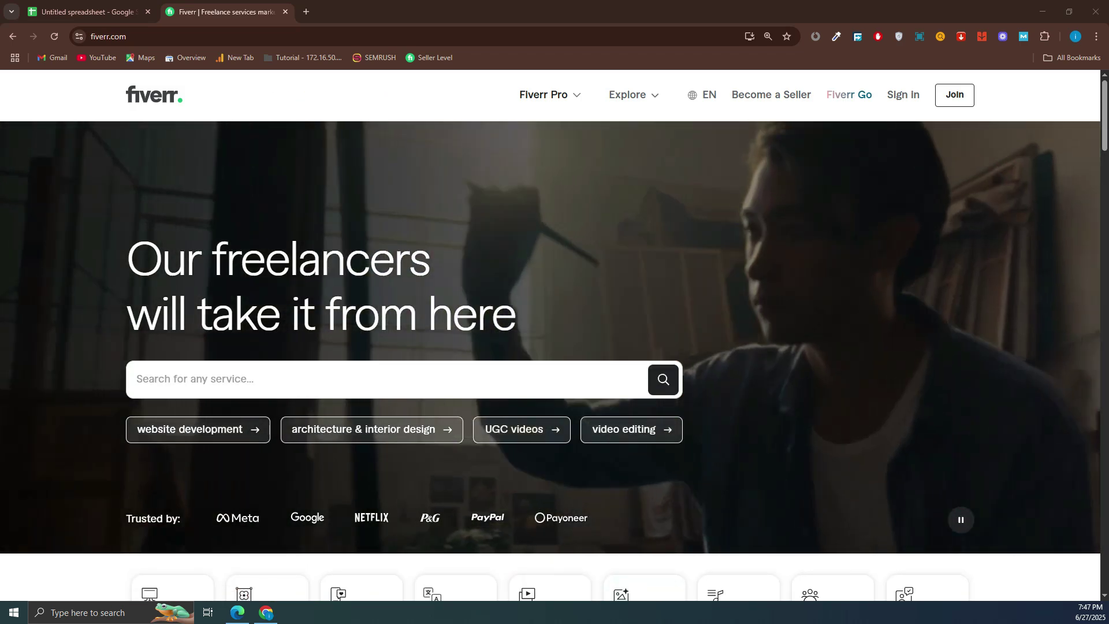
{"action": "left_click", "coordinate": [137, 378]}
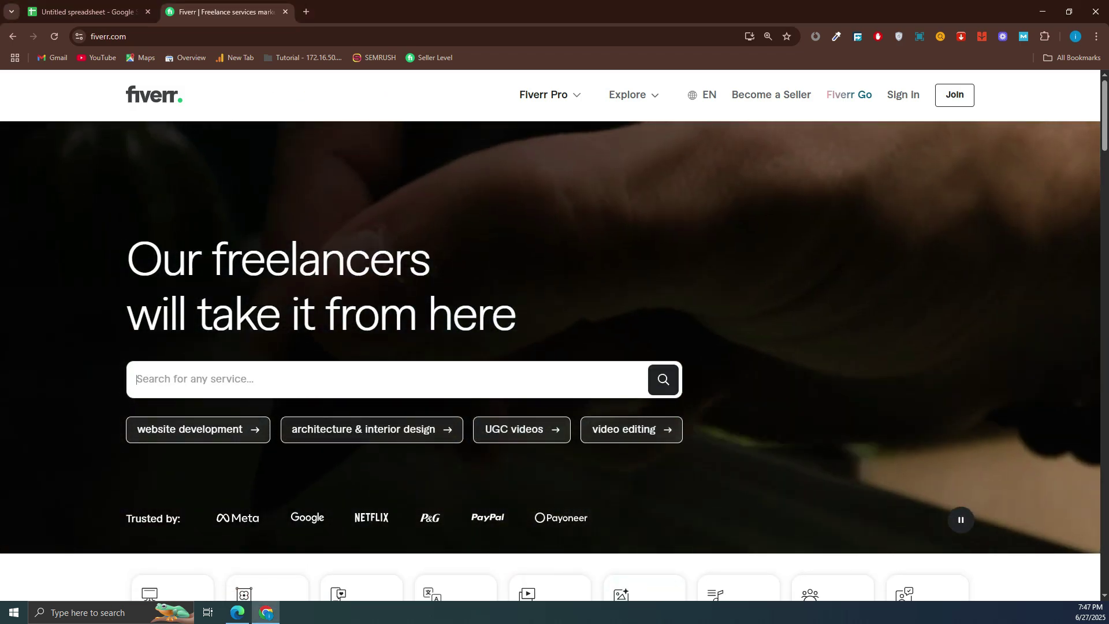
{"action": "type", "text": "f"}
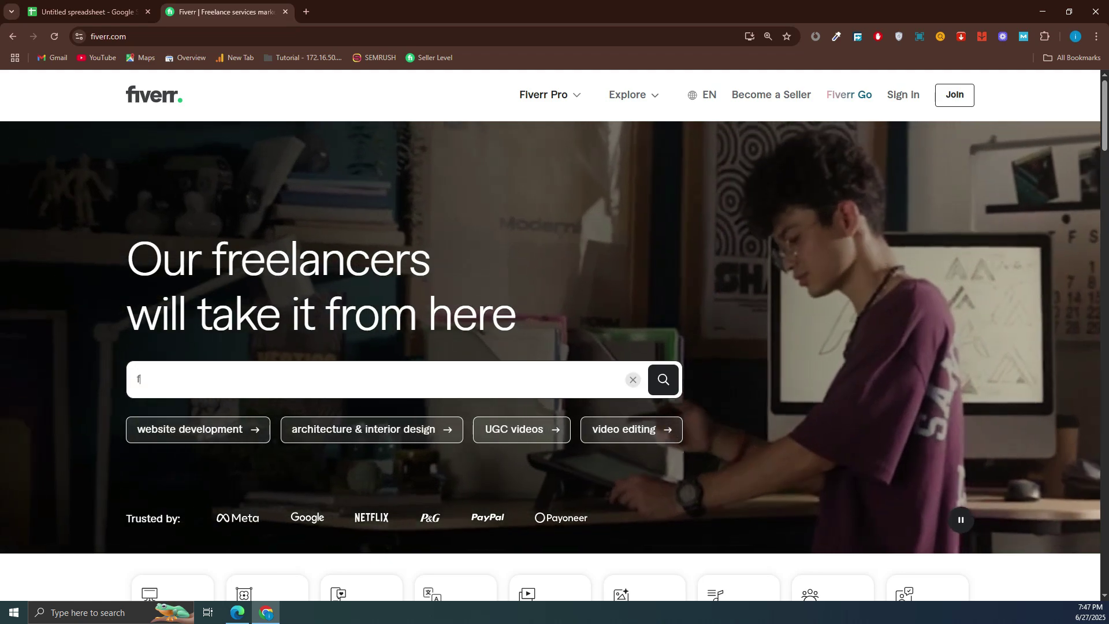
{"action": "type", "text": "acebo"}
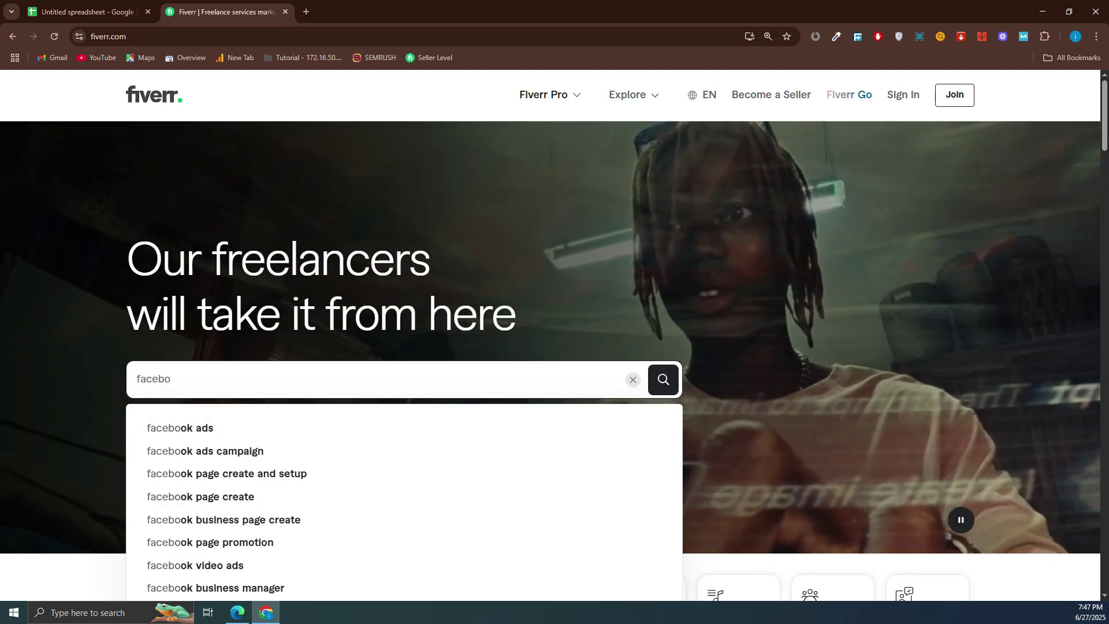
{"action": "key", "text": "Return"}
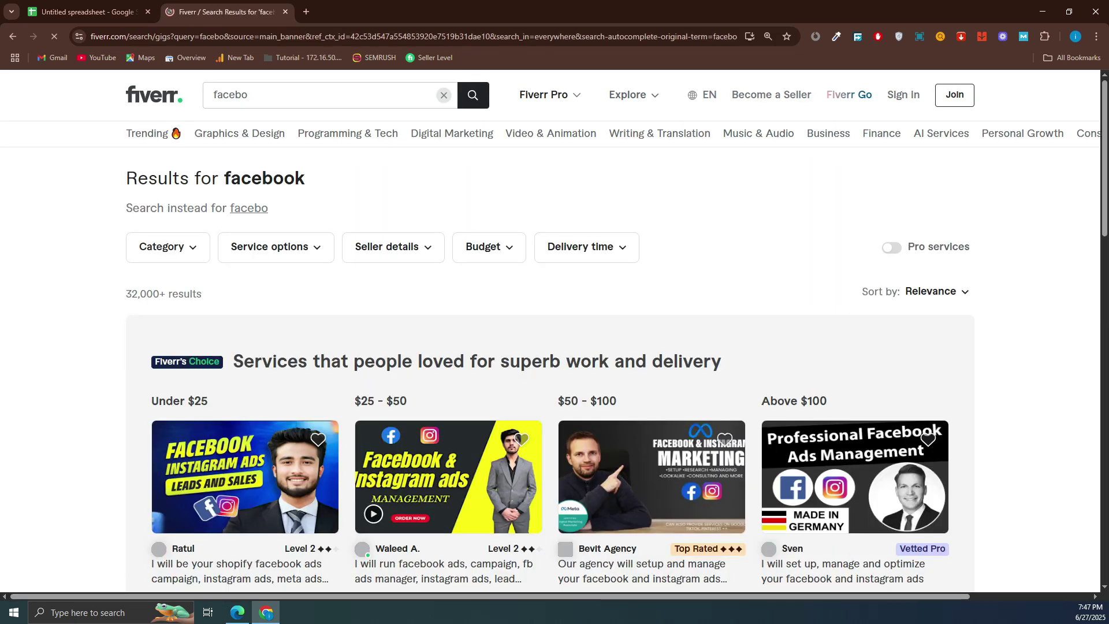
Replace the search term with "facebook ads" and complete the human verification check
{"action": "key", "text": "ctrl+a"}
{"action": "key", "text": "BackSpace"}
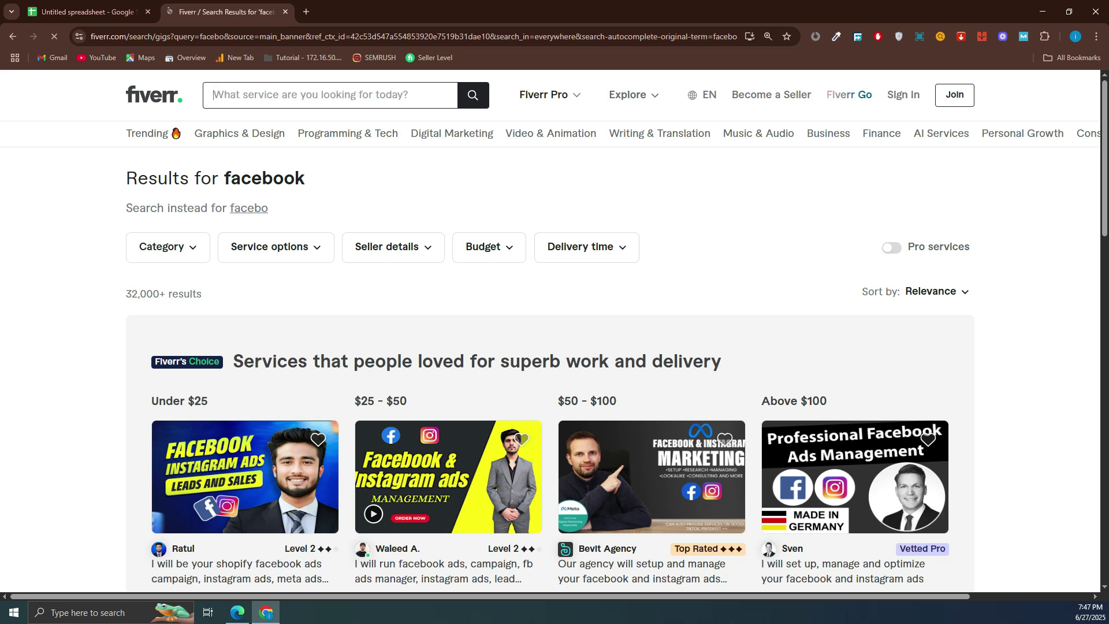
{"action": "type", "text": "faceboo"}
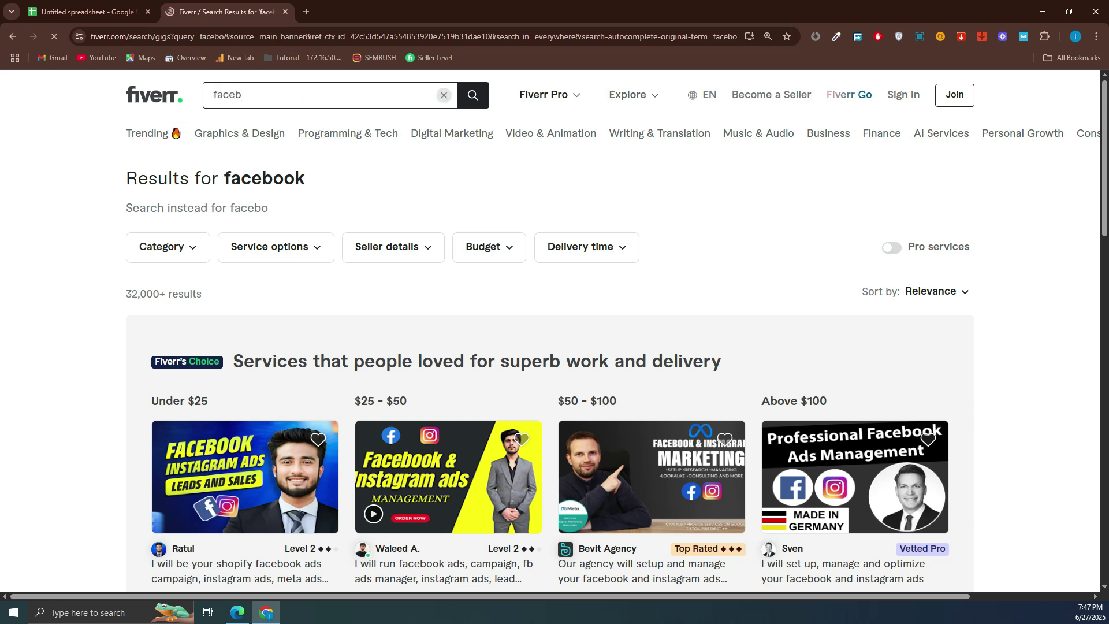
{"action": "type", "text": "k ads"}
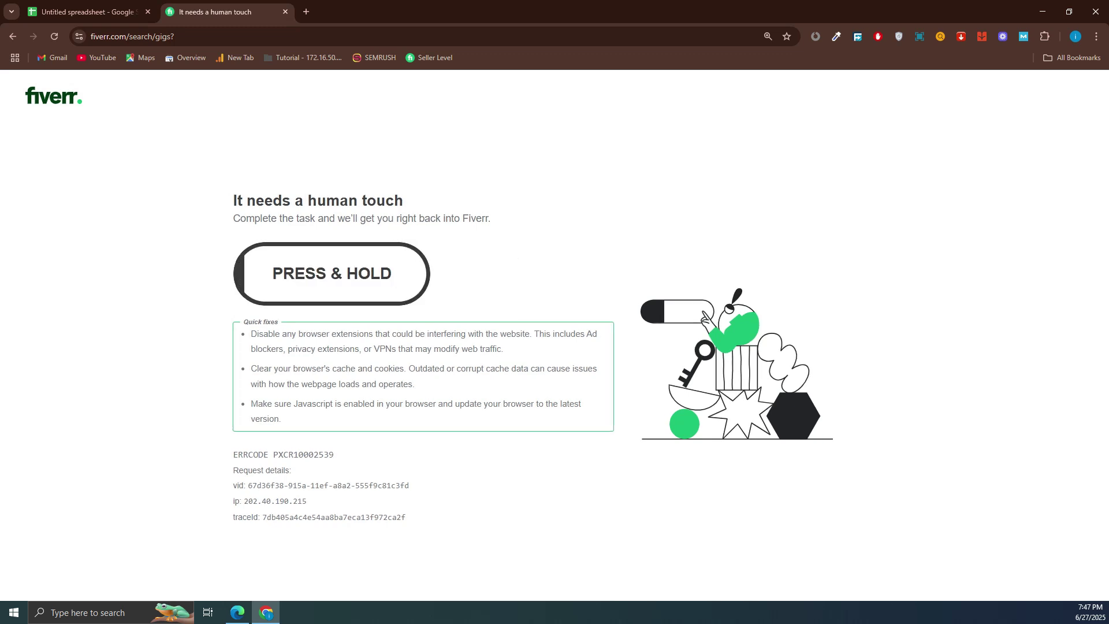
{"action": "left_click_drag", "start_coordinate": [331, 273], "coordinate": [332, 273]}
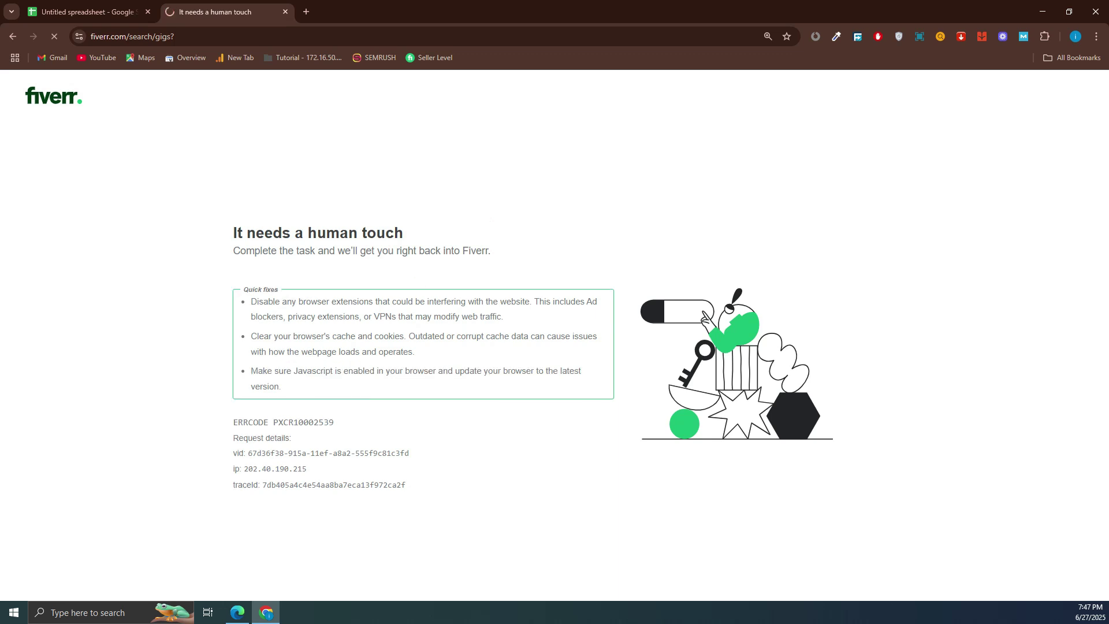
Search the services for "facebook ads" and dismiss the search suggestions
{"action": "scroll", "coordinate": [555, 335], "scroll_direction": "down", "scroll_amount": 5}
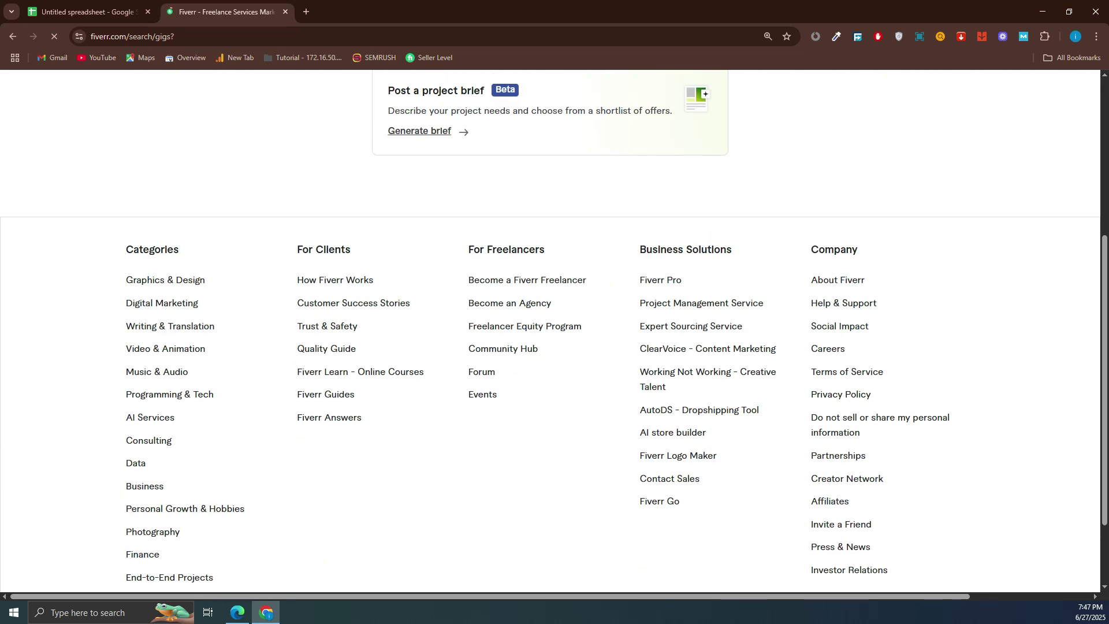
{"action": "scroll", "coordinate": [554, 335], "scroll_direction": "up", "scroll_amount": 5}
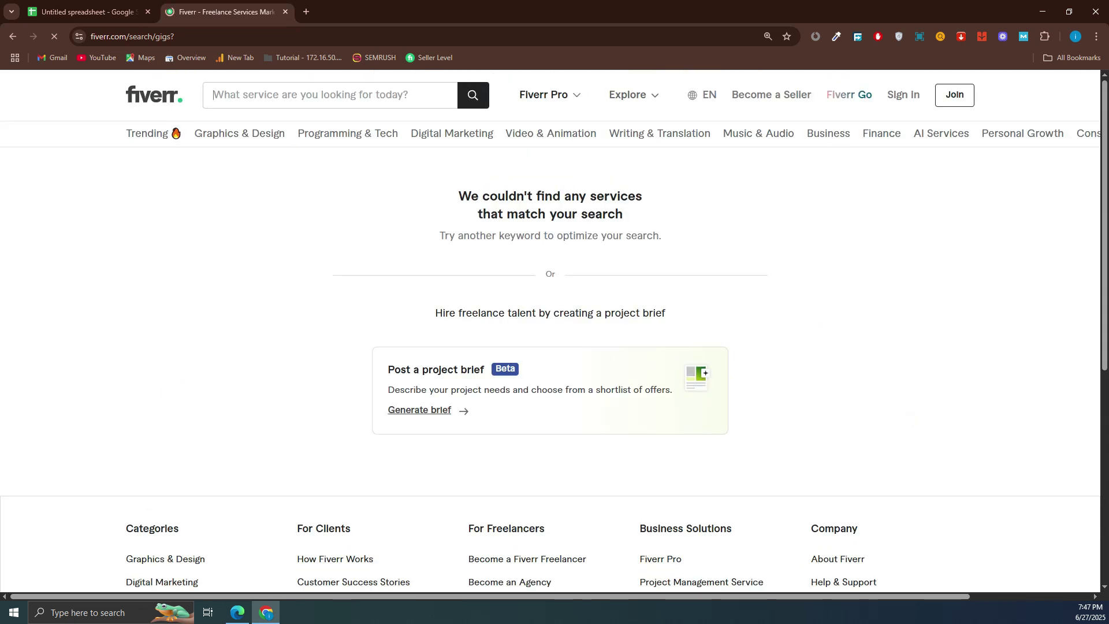
{"action": "type", "text": "face"}
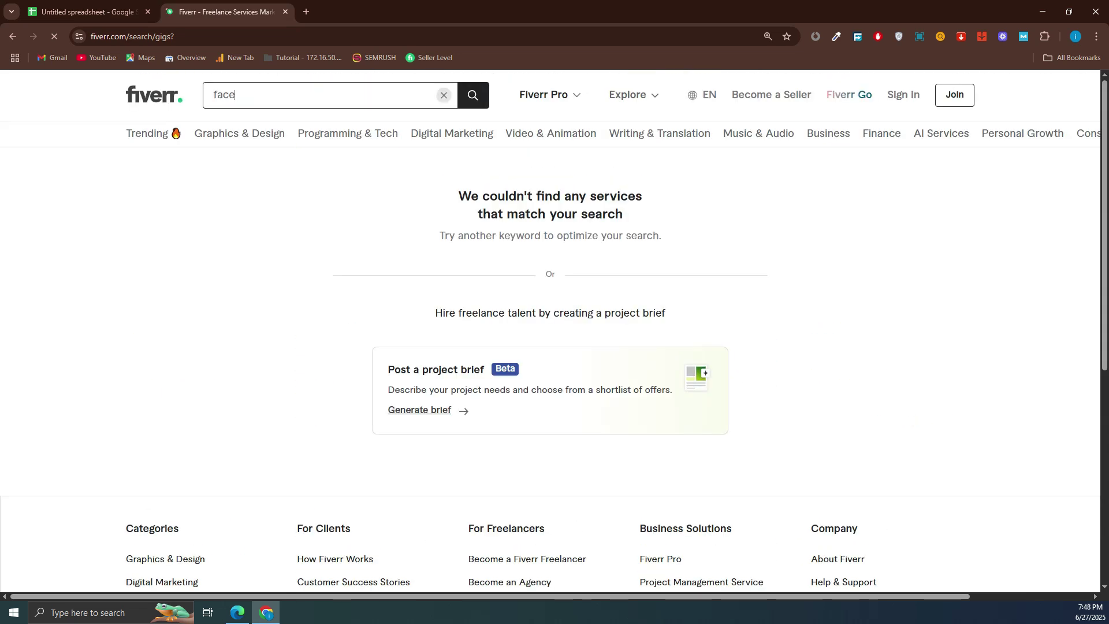
{"action": "type", "text": "book ads"}
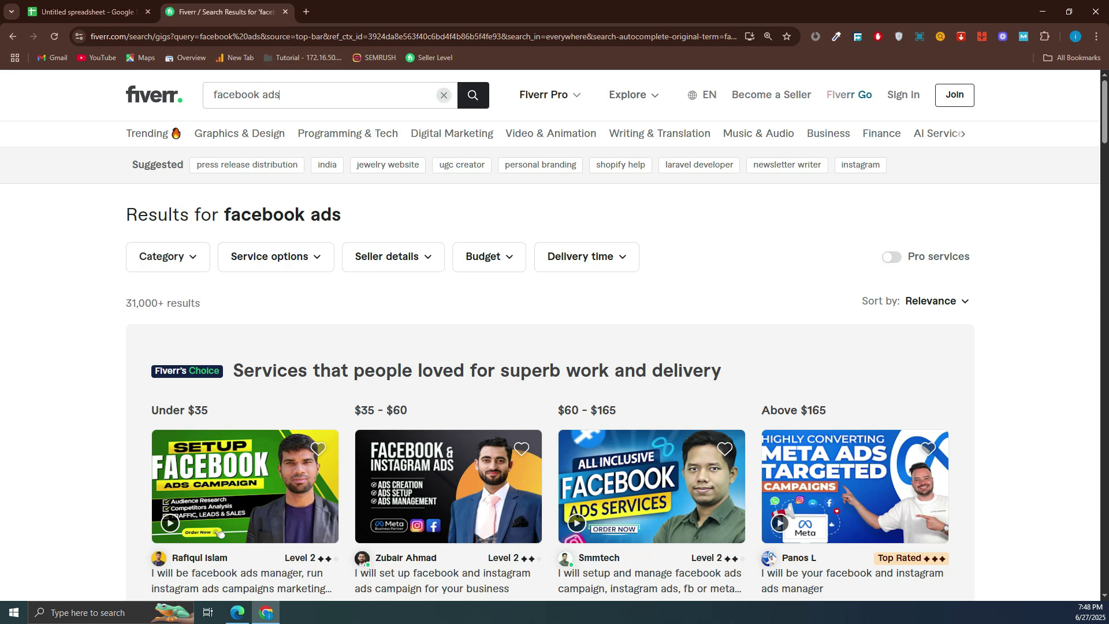
{"action": "left_click", "coordinate": [324, 95]}
{"action": "key", "text": "Escape"}
Examine the gigs listed for "facebook ads" and the number of competing results
{"action": "scroll", "coordinate": [439, 407], "scroll_direction": "down", "scroll_amount": 3}
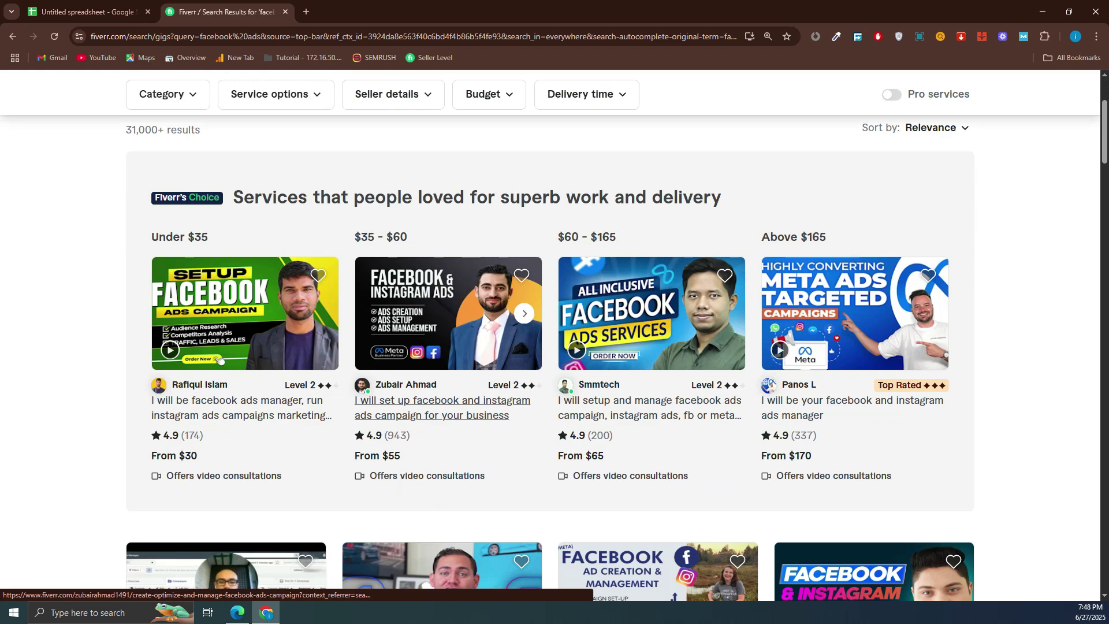
{"action": "scroll", "coordinate": [439, 407], "scroll_direction": "down", "scroll_amount": 5}
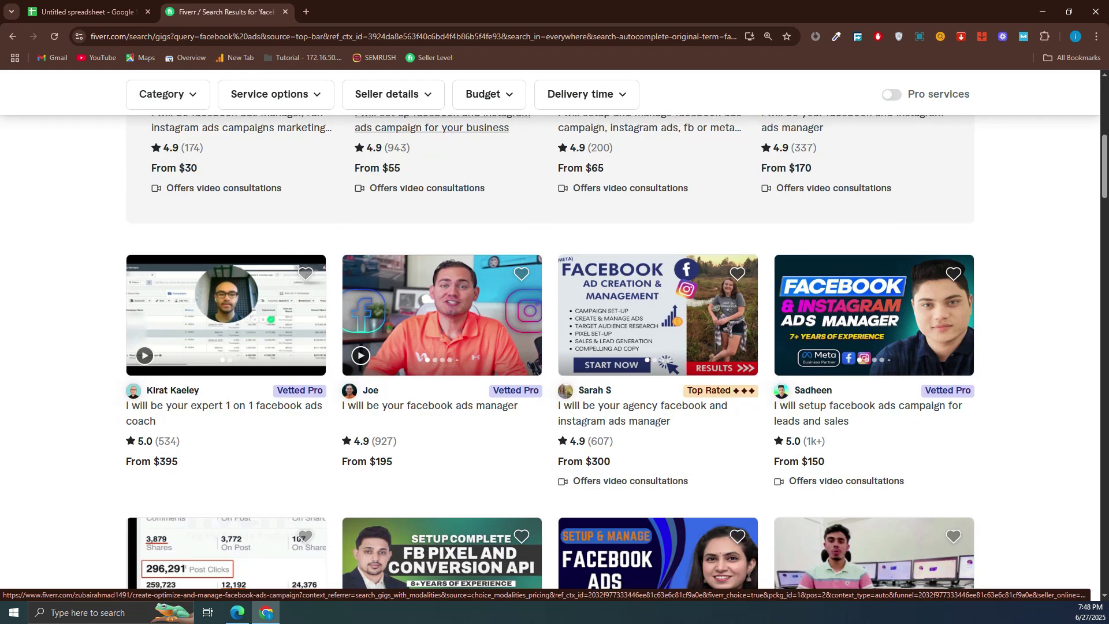
{"action": "scroll", "coordinate": [439, 407], "scroll_direction": "up", "scroll_amount": 7}
{"action": "scroll", "coordinate": [439, 407], "scroll_direction": "up", "scroll_amount": 1}
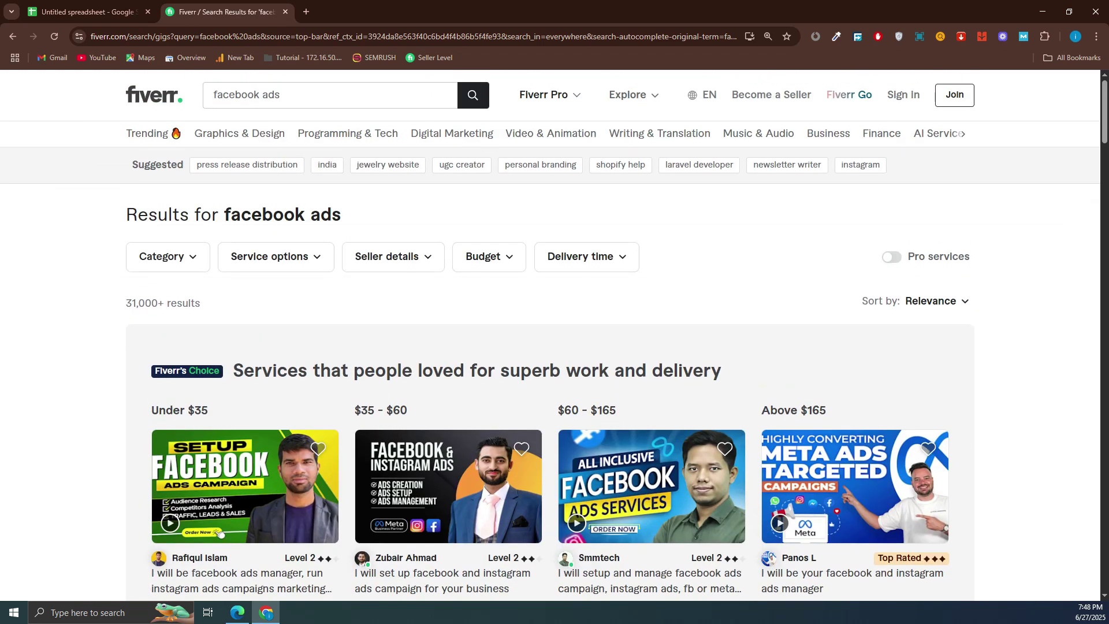
{"action": "triple_click", "coordinate": [163, 303]}
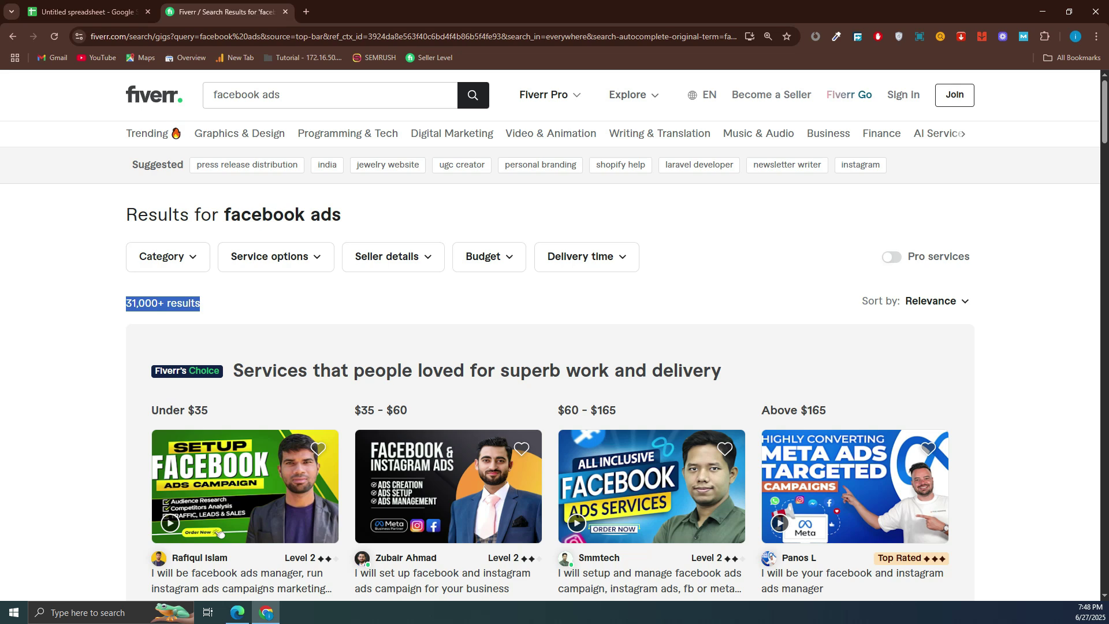
{"action": "left_click_drag", "start_coordinate": [200, 303], "coordinate": [125, 303]}
{"action": "left_click_drag", "start_coordinate": [201, 303], "coordinate": [125, 303]}
{"action": "scroll", "coordinate": [554, 335], "scroll_direction": "down", "scroll_amount": 6}
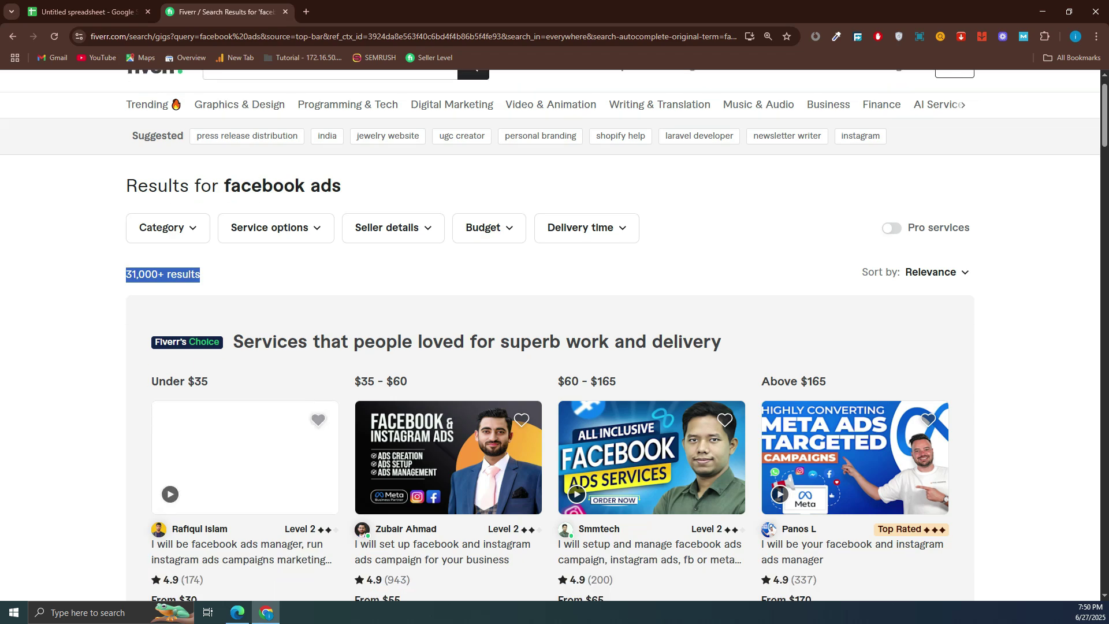
{"action": "scroll", "coordinate": [554, 335], "scroll_direction": "up", "scroll_amount": 6}
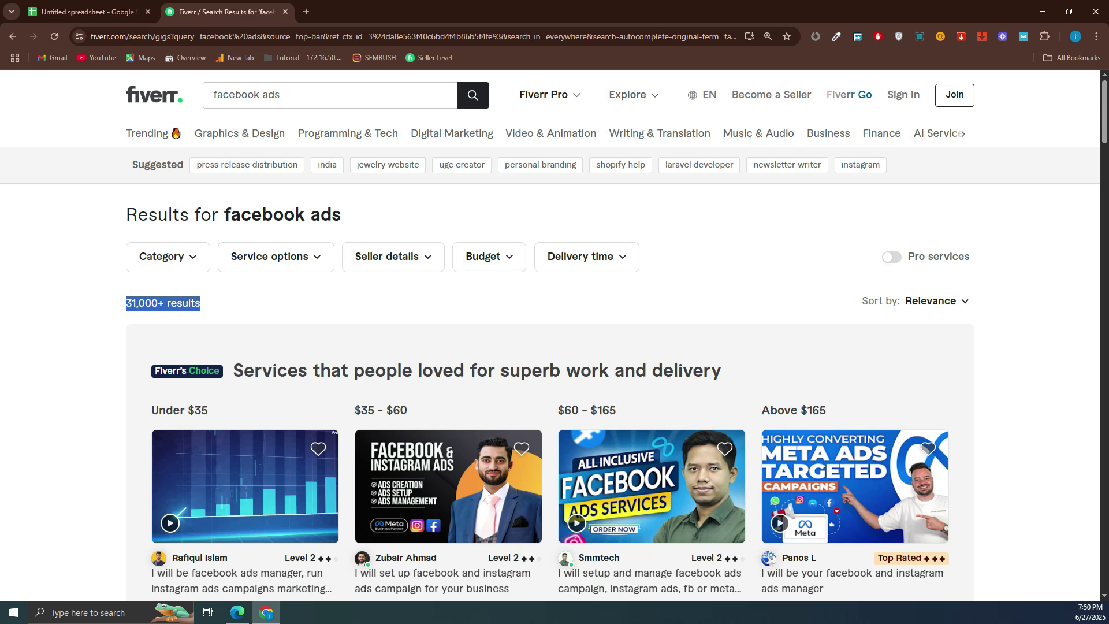
{"action": "mouse_move", "coordinate": [348, 133]}
{"action": "left_click", "coordinate": [81, 243]}
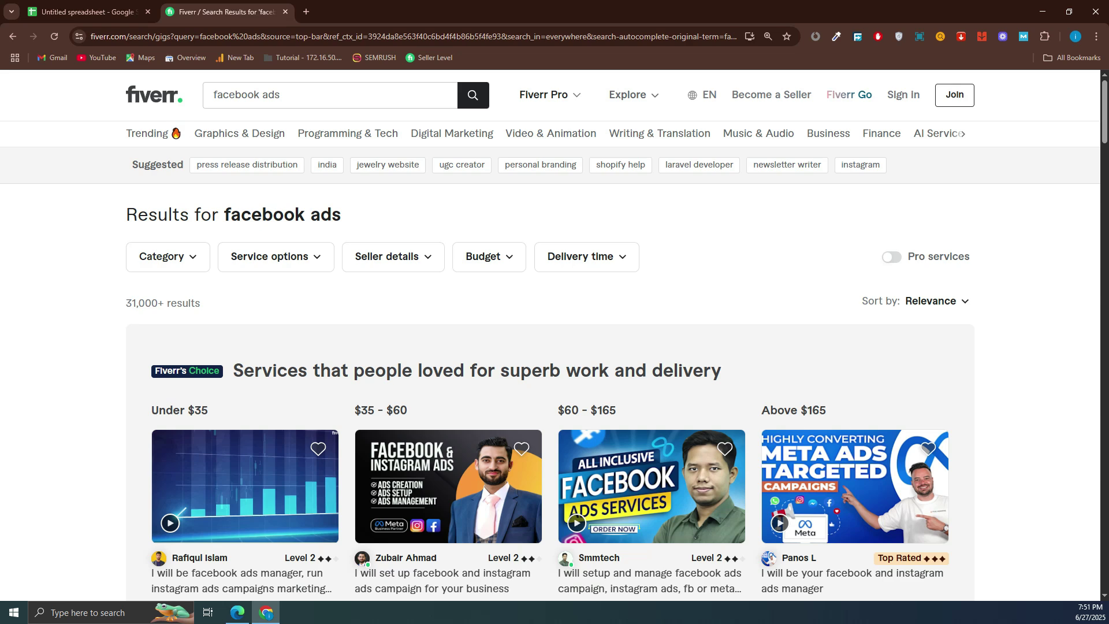
Switch to the untitled Google Sheets spreadsheet, enter "Targeted Keyword" in cell B4 and widen column B slightly to fit it
{"action": "key", "text": "ctrl+1"}
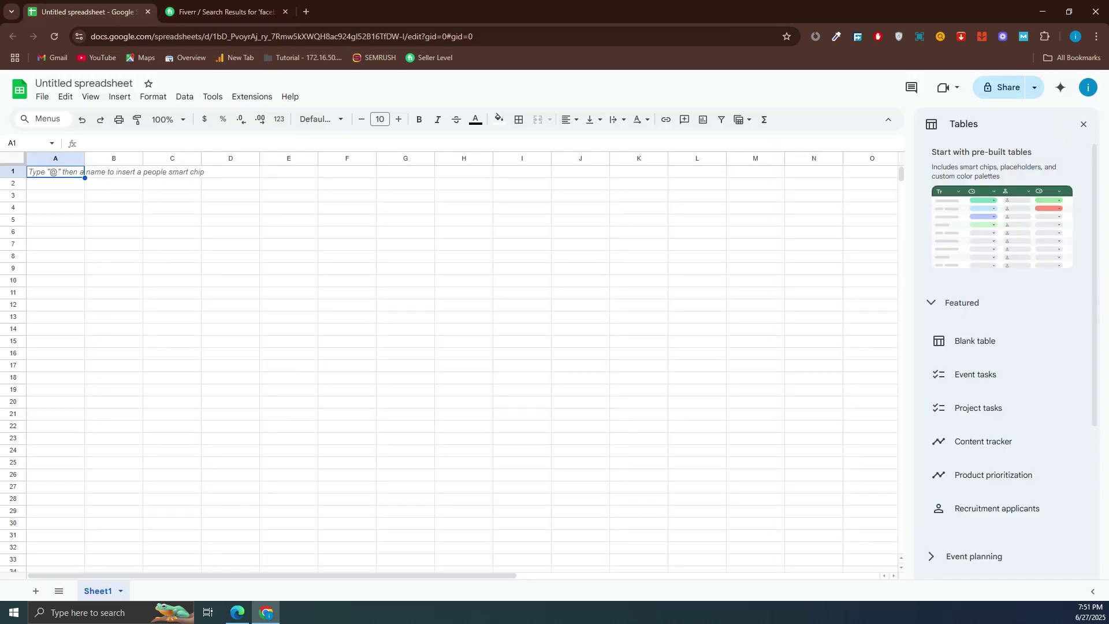
{"action": "key", "text": "ctrl+2"}
{"action": "key", "text": "ctrl+1"}
{"action": "left_click", "coordinate": [114, 208]}
{"action": "key", "text": "Down"}
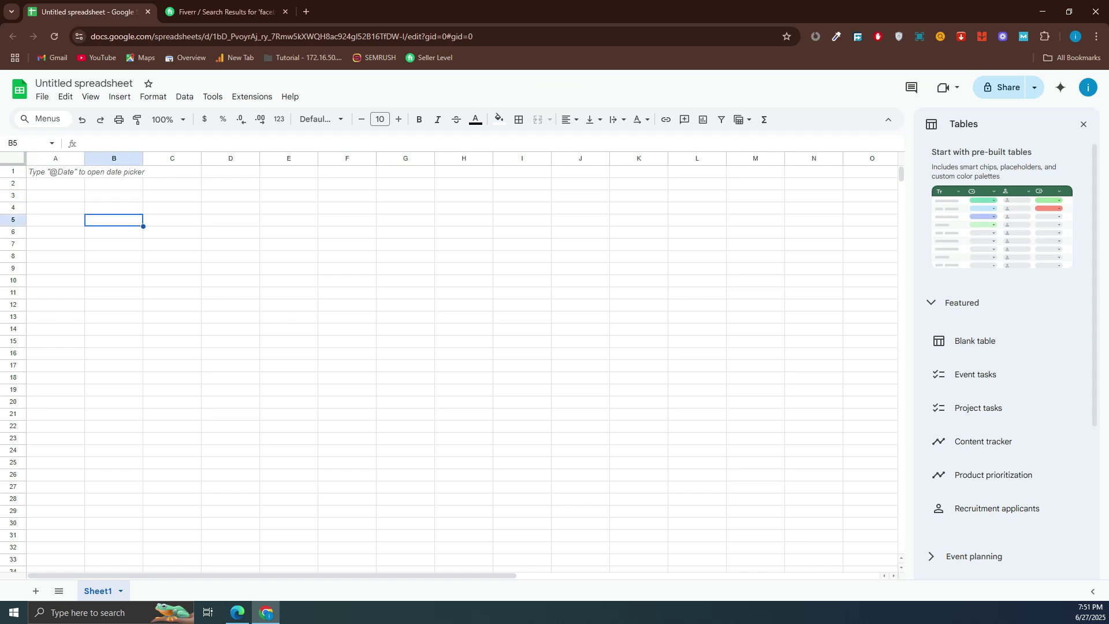
{"action": "key", "text": "Up"}
{"action": "key", "text": "Return"}
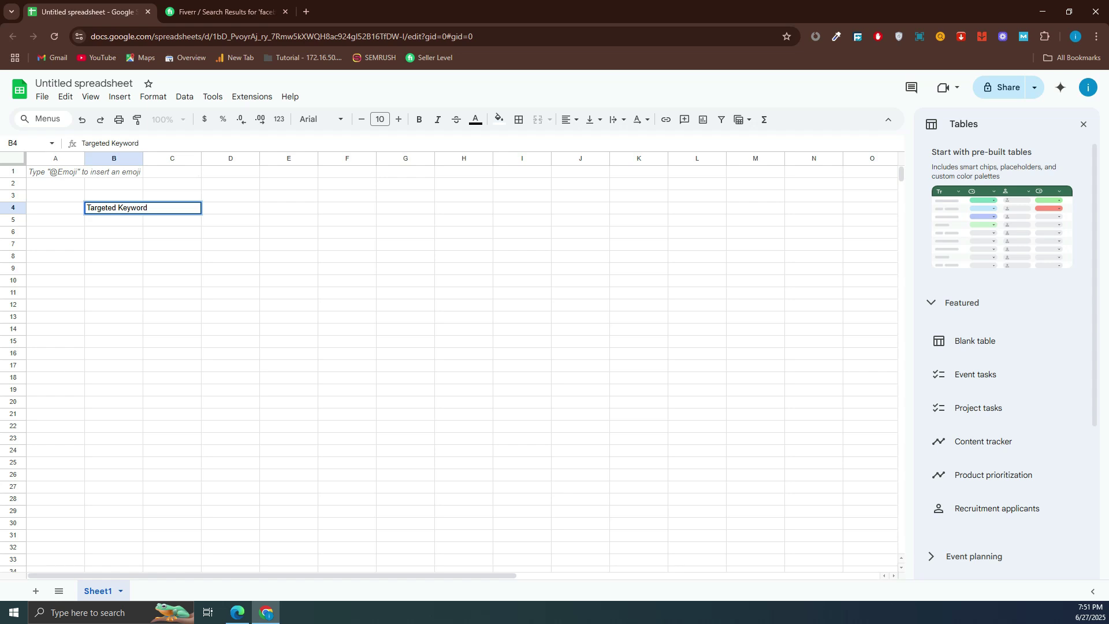
{"action": "left_click", "coordinate": [124, 256]}
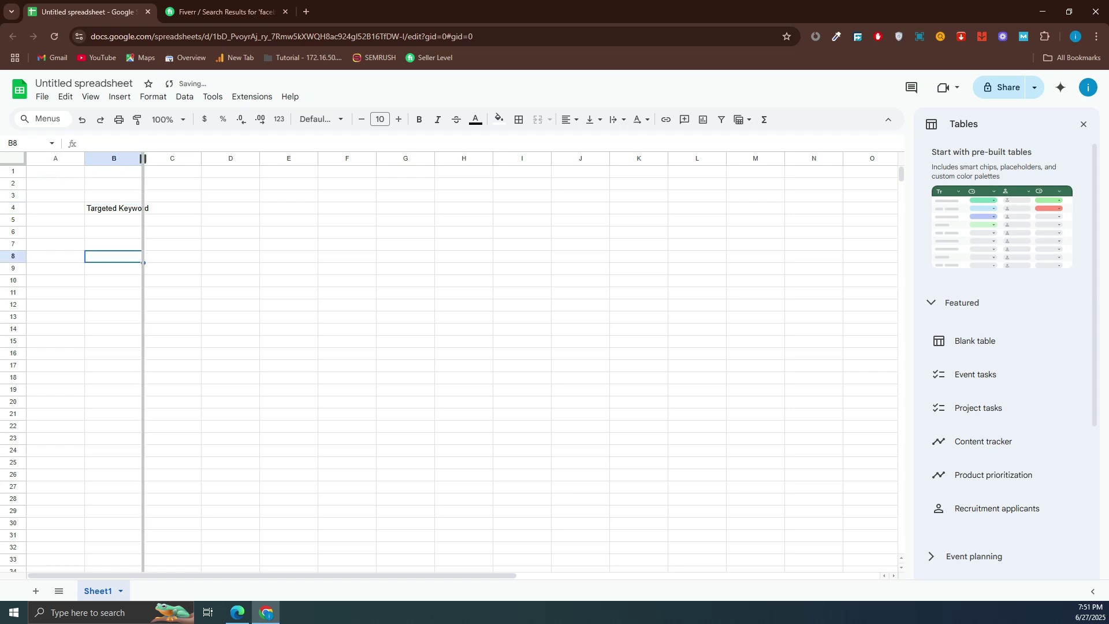
{"action": "left_click_drag", "start_coordinate": [143, 158], "coordinate": [161, 159]}
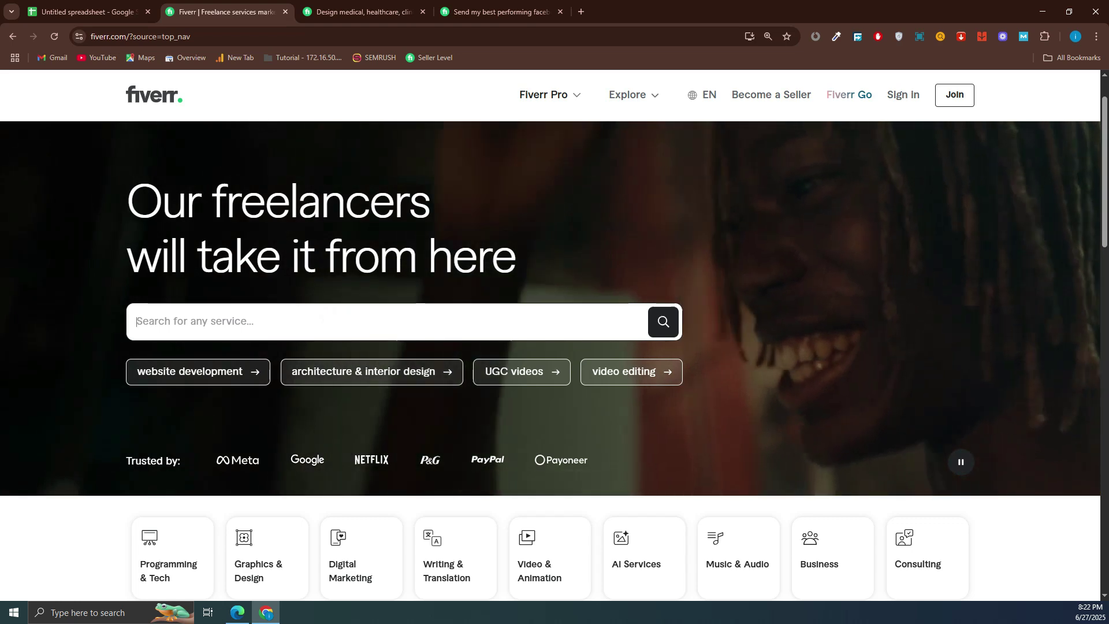
On the Fiverr home page, look up suggestions for "facebook ads" and open the suggested search "real estate facebook ads"
{"action": "type", "text": "fi"}
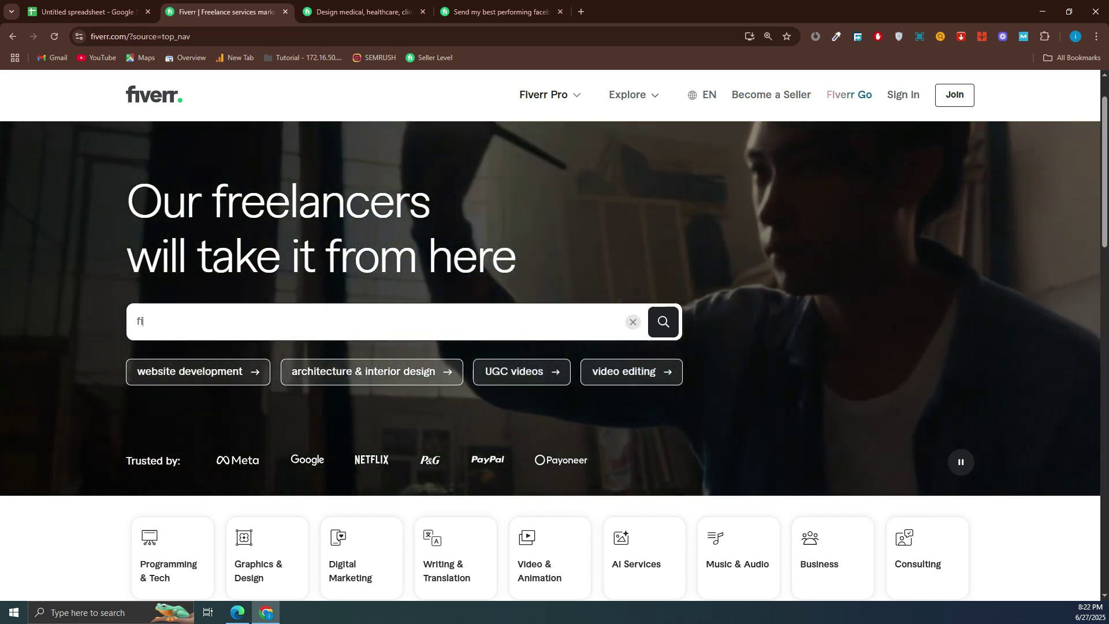
{"action": "type", "text": "faceboo"}
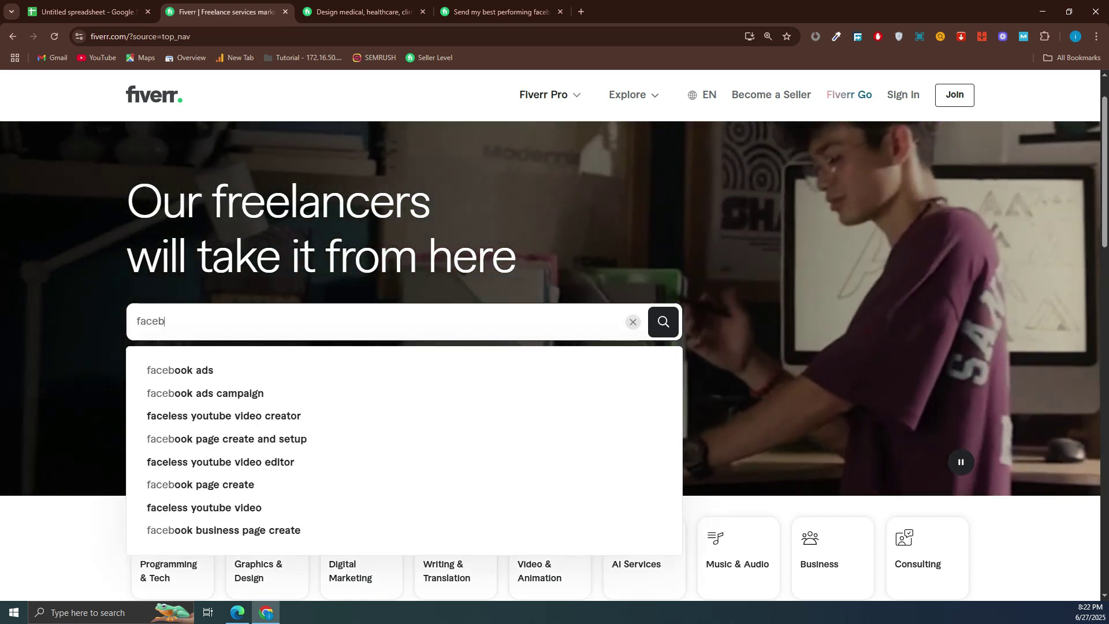
{"action": "type", "text": "k ads"}
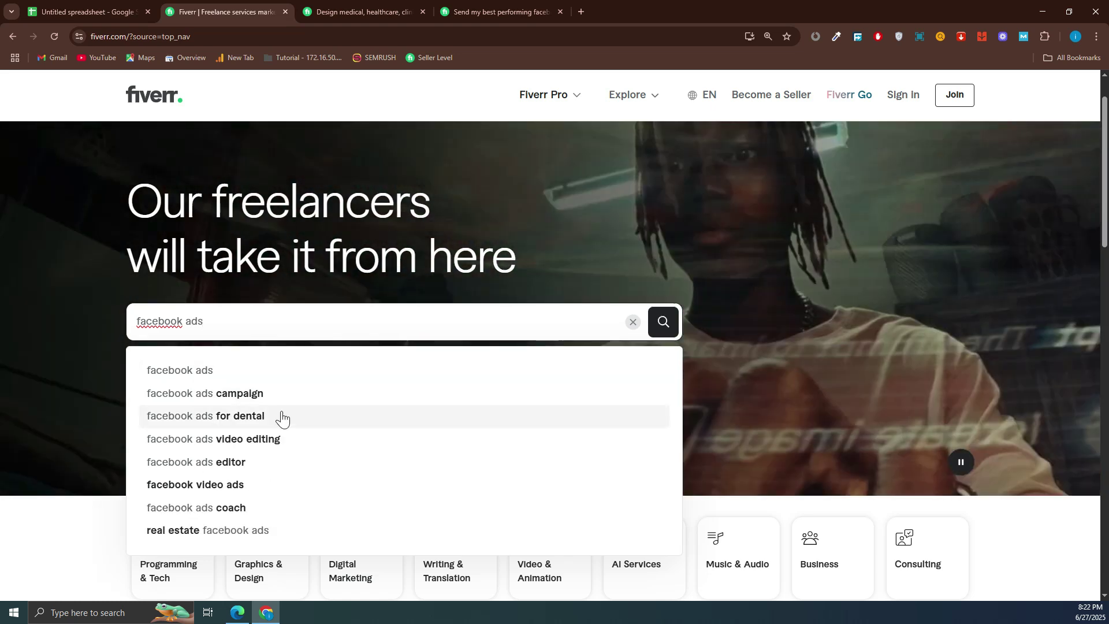
{"action": "scroll", "coordinate": [383, 437], "scroll_direction": "down", "scroll_amount": 1}
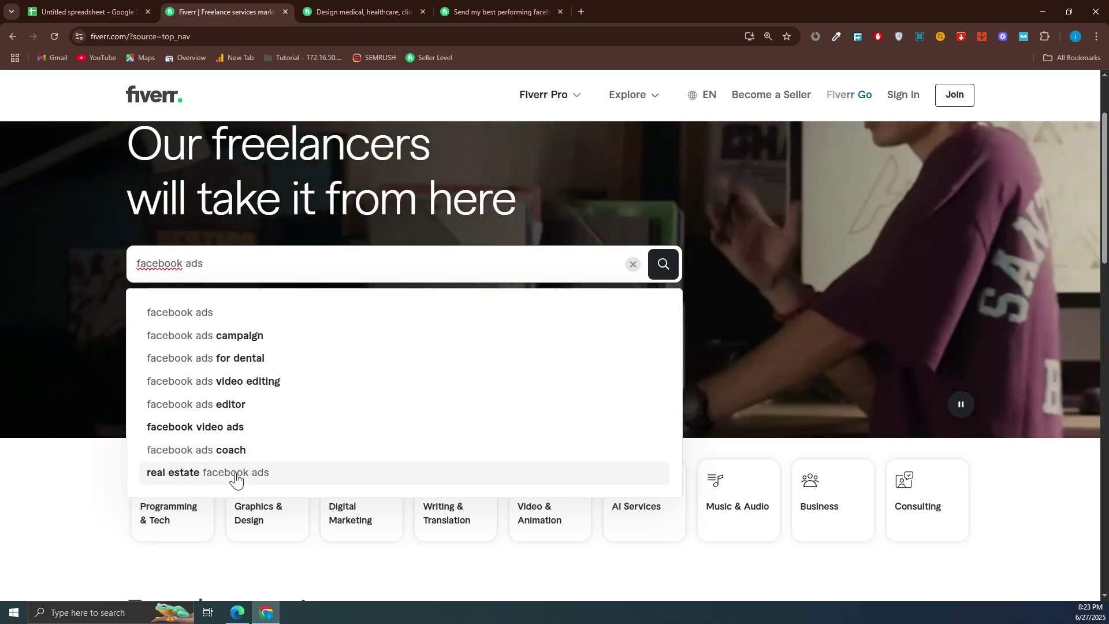
{"action": "left_click", "coordinate": [235, 475]}
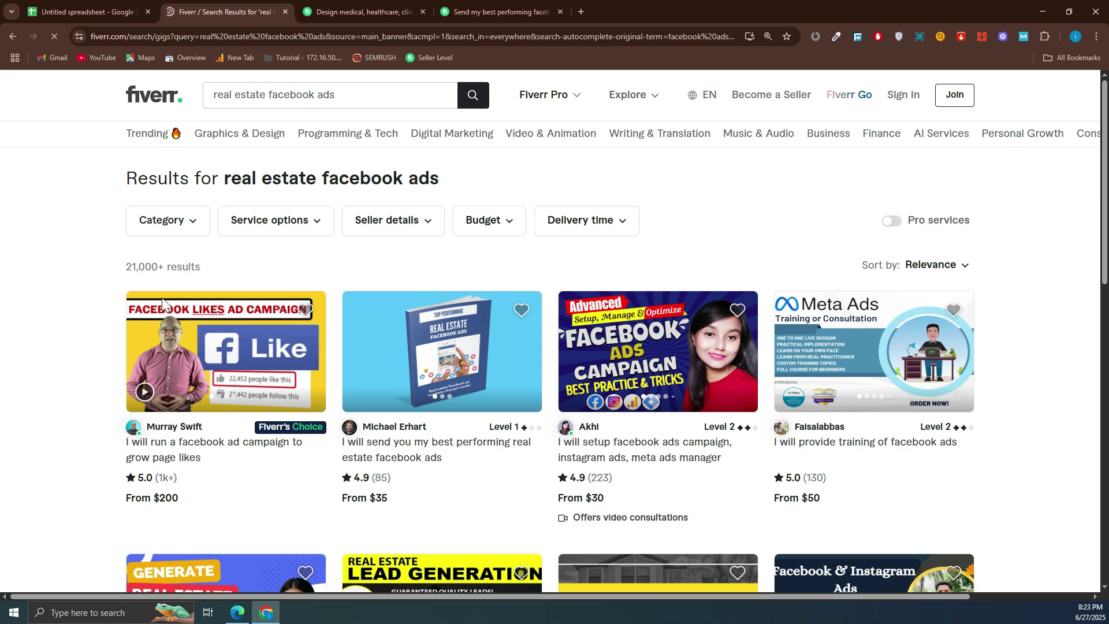
Clear the search term, return to the Fiverr home page and close the two extra gig pages
{"action": "triple_click", "coordinate": [355, 99]}
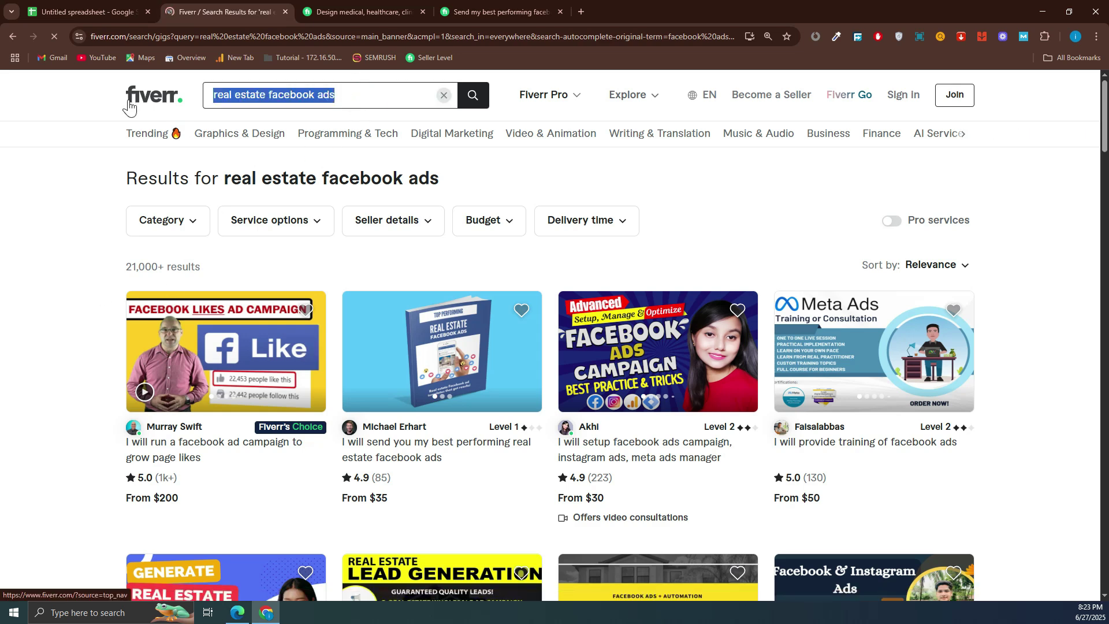
{"action": "key", "text": "BackSpace"}
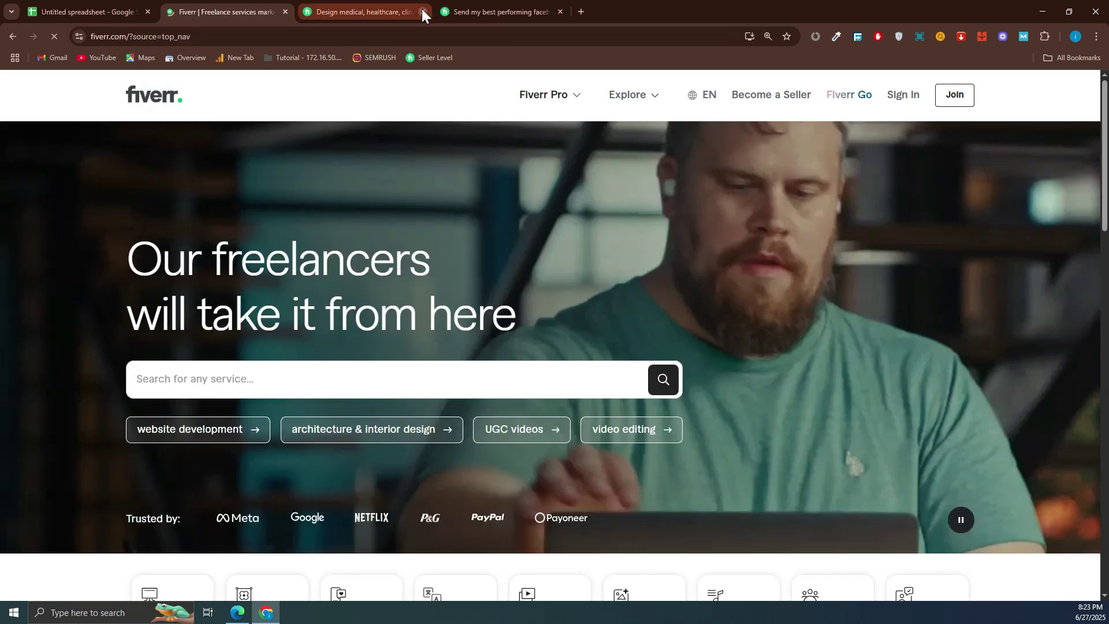
{"action": "left_click", "coordinate": [422, 10]}
{"action": "left_click", "coordinate": [422, 10]}
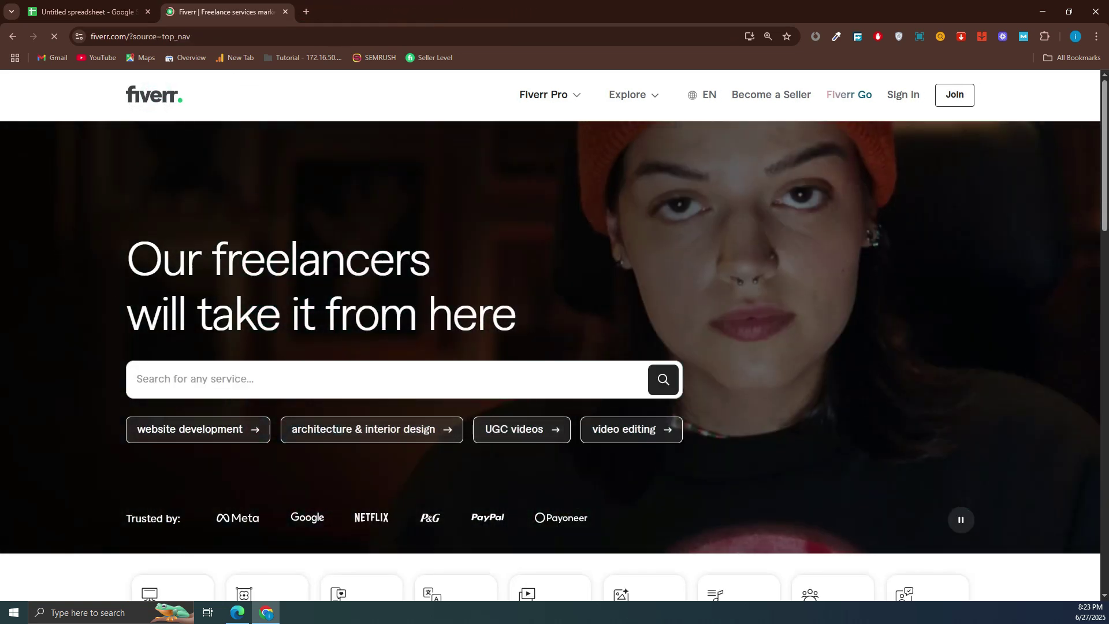
Look up suggestions for "facebook ads for" from the Fiverr home page and open the suggested search "facebook ads for dental"
{"action": "left_click", "coordinate": [232, 378]}
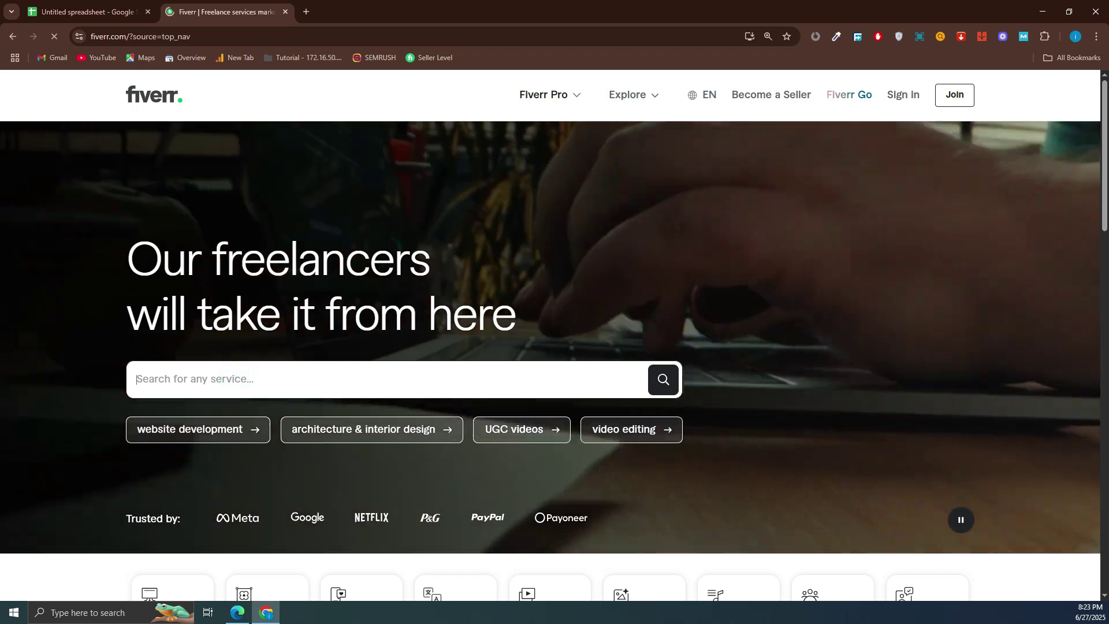
{"action": "type", "text": "facebo"}
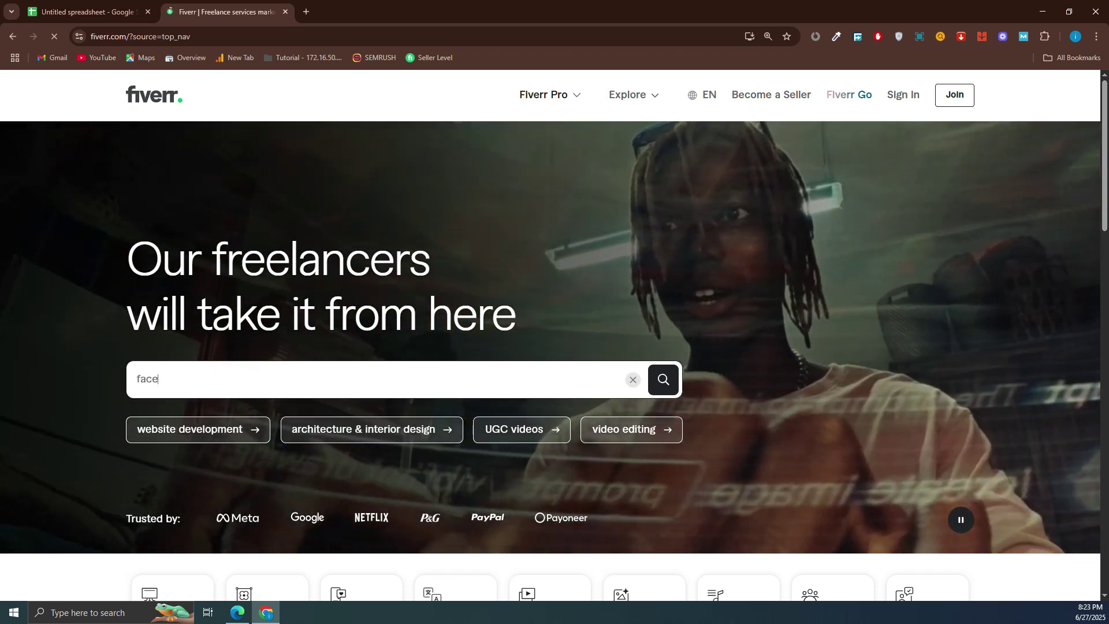
{"action": "type", "text": "ok ads"}
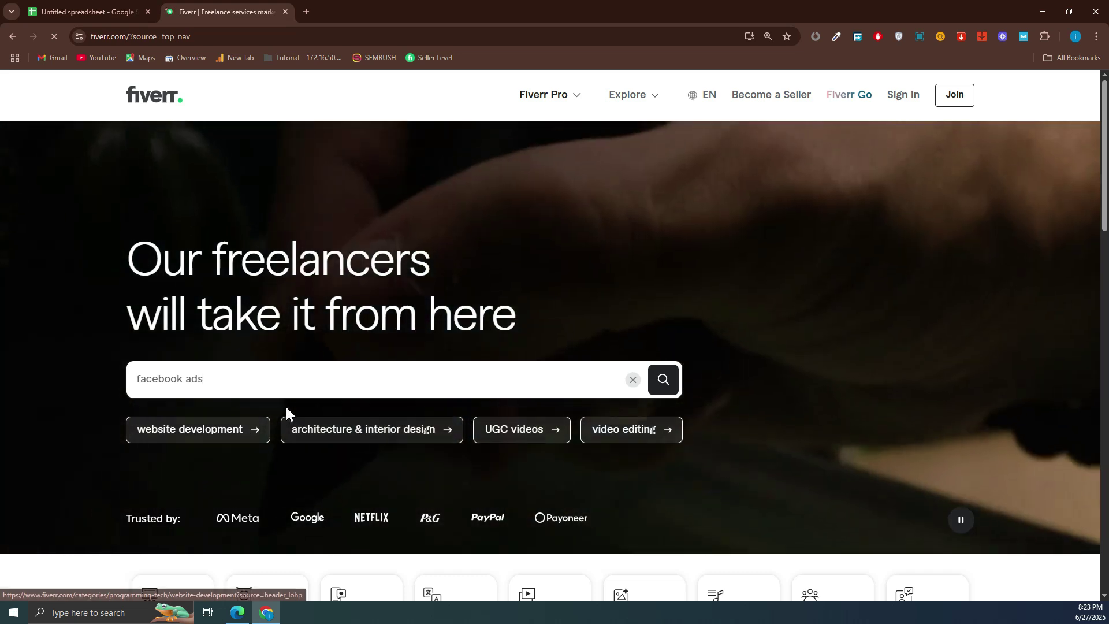
{"action": "scroll", "coordinate": [283, 358], "scroll_direction": "down", "scroll_amount": 2}
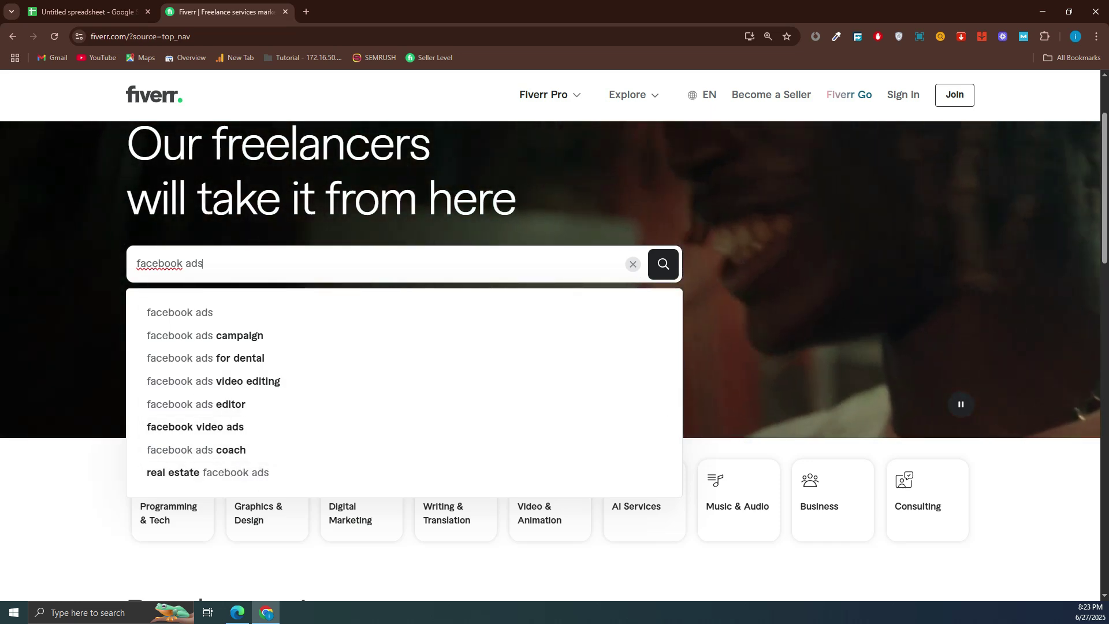
{"action": "type", "text": "for"}
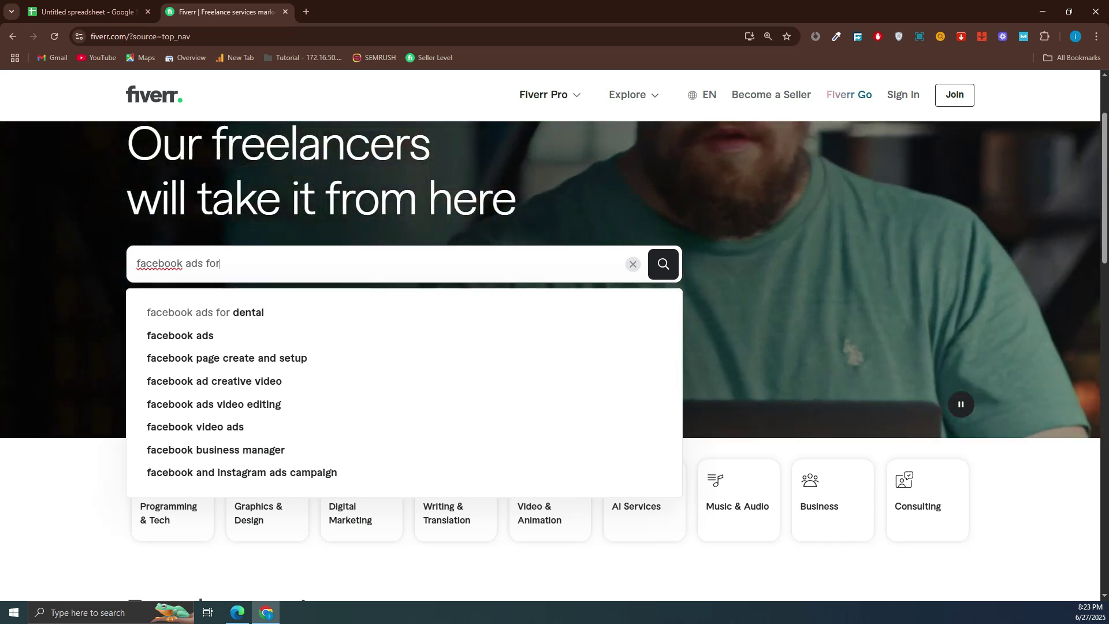
{"action": "left_click", "coordinate": [224, 312]}
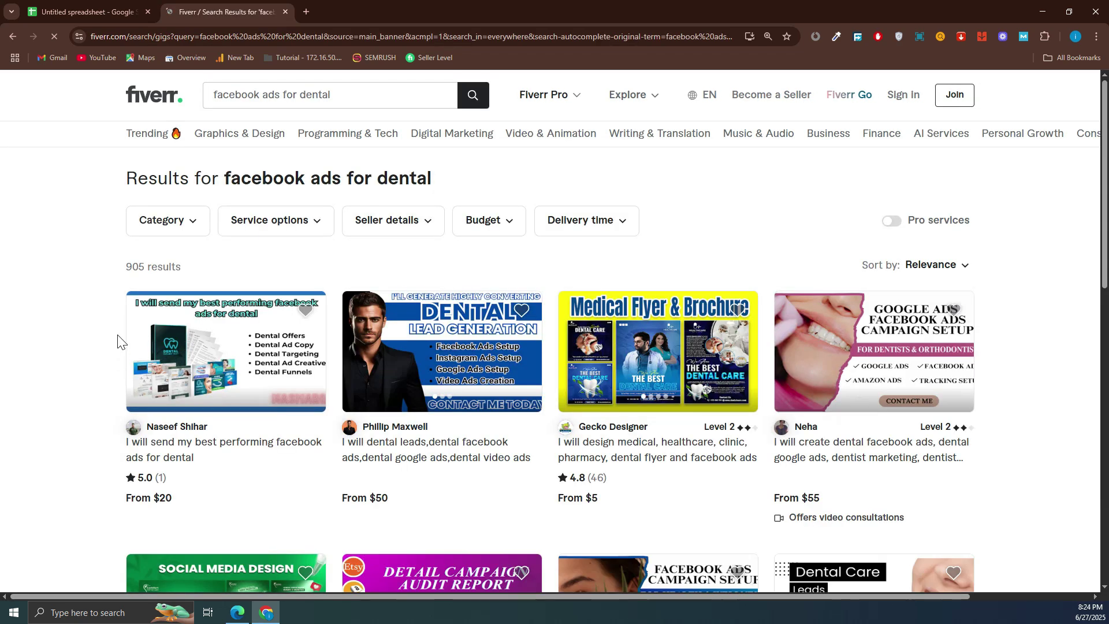
Examine the number of results for "facebook ads for dental" and how closely the first rows of gigs match the keyword
{"action": "scroll", "coordinate": [118, 339], "scroll_direction": "down", "scroll_amount": 3}
{"action": "scroll", "coordinate": [122, 324], "scroll_direction": "up", "scroll_amount": 3}
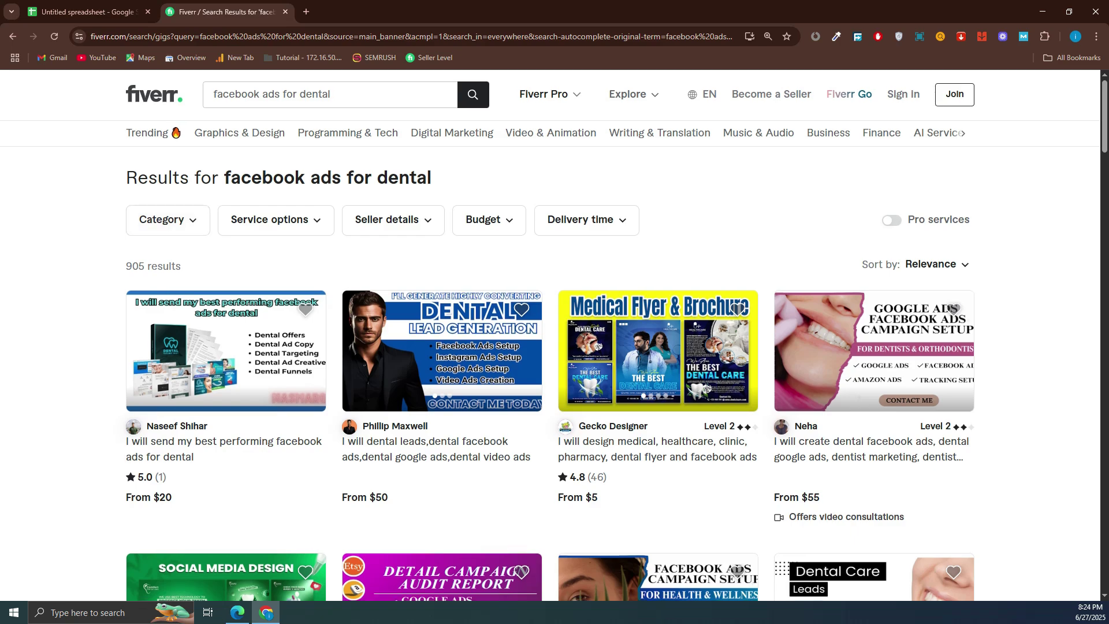
{"action": "scroll", "coordinate": [141, 197], "scroll_direction": "down", "scroll_amount": 2}
{"action": "scroll", "coordinate": [145, 194], "scroll_direction": "down", "scroll_amount": 7}
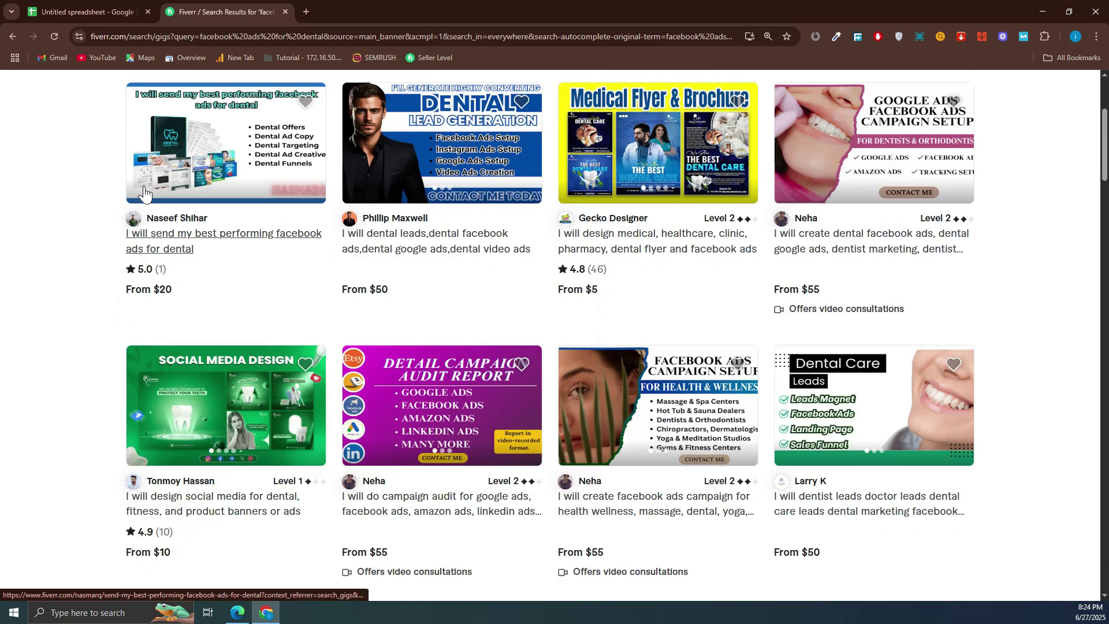
{"action": "scroll", "coordinate": [145, 193], "scroll_direction": "up", "scroll_amount": 9}
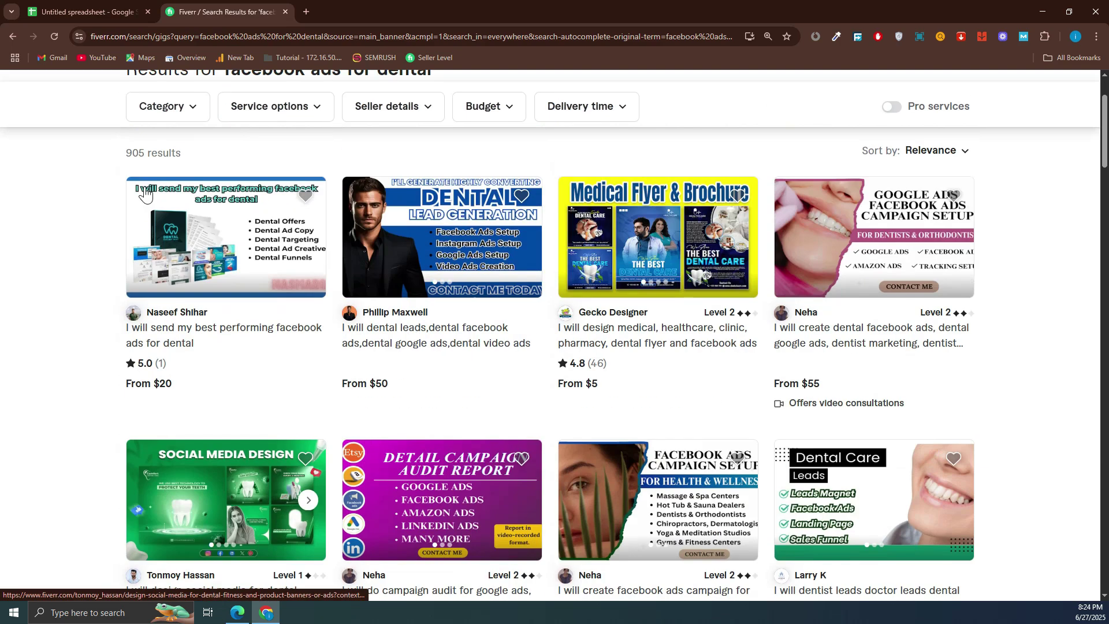
{"action": "scroll", "coordinate": [154, 196], "scroll_direction": "down", "scroll_amount": 6}
{"action": "scroll", "coordinate": [155, 196], "scroll_direction": "up", "scroll_amount": 6}
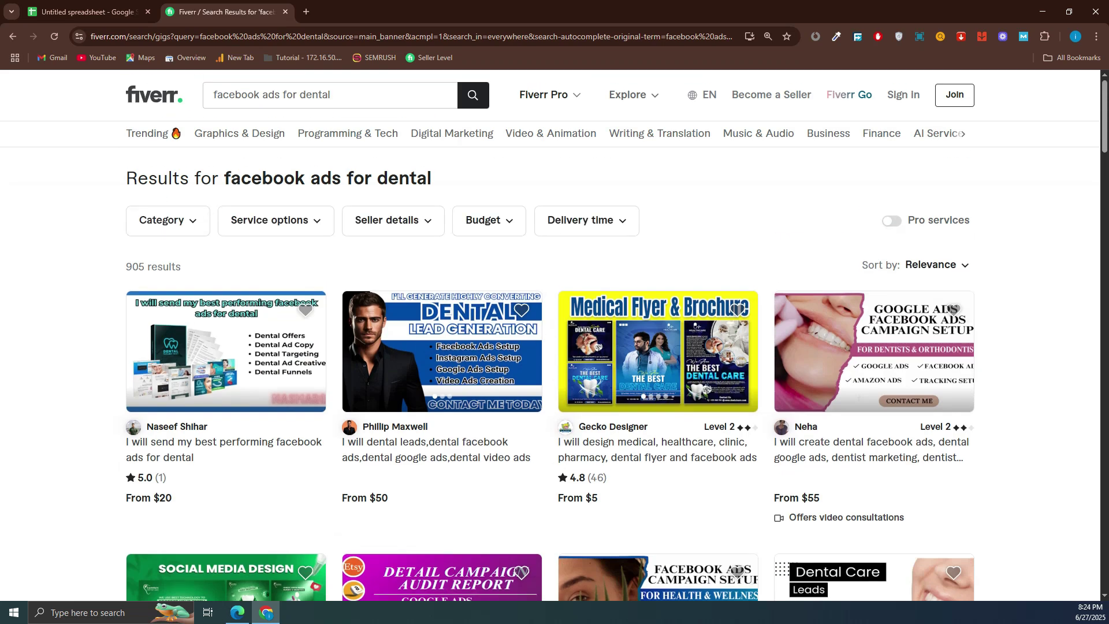
{"action": "left_click_drag", "start_coordinate": [223, 177], "coordinate": [446, 190]}
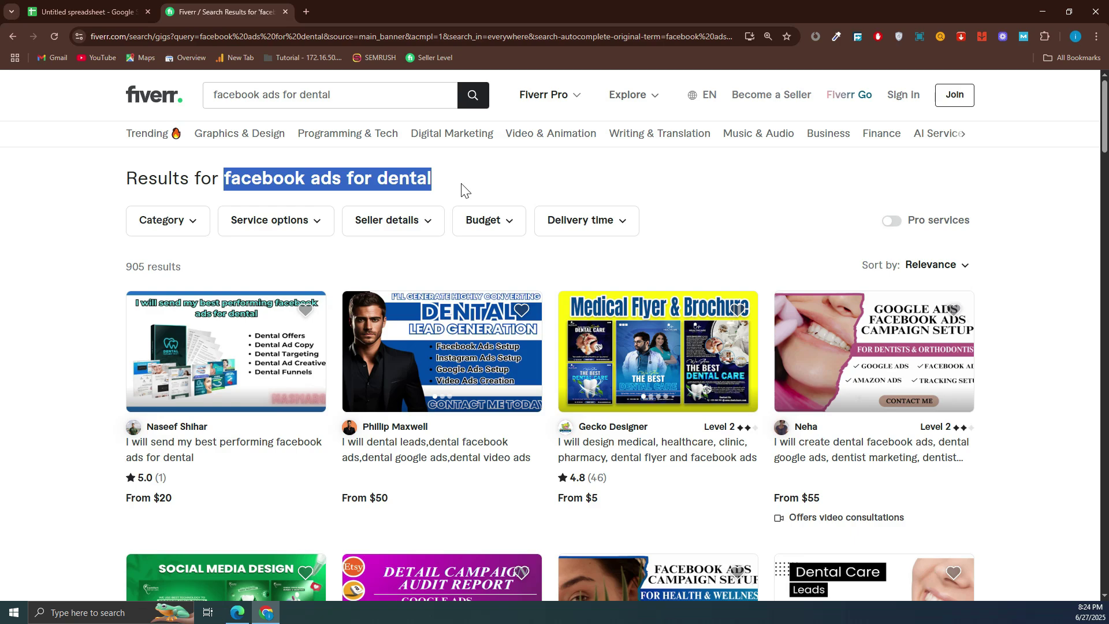
{"action": "left_click", "coordinate": [462, 189]}
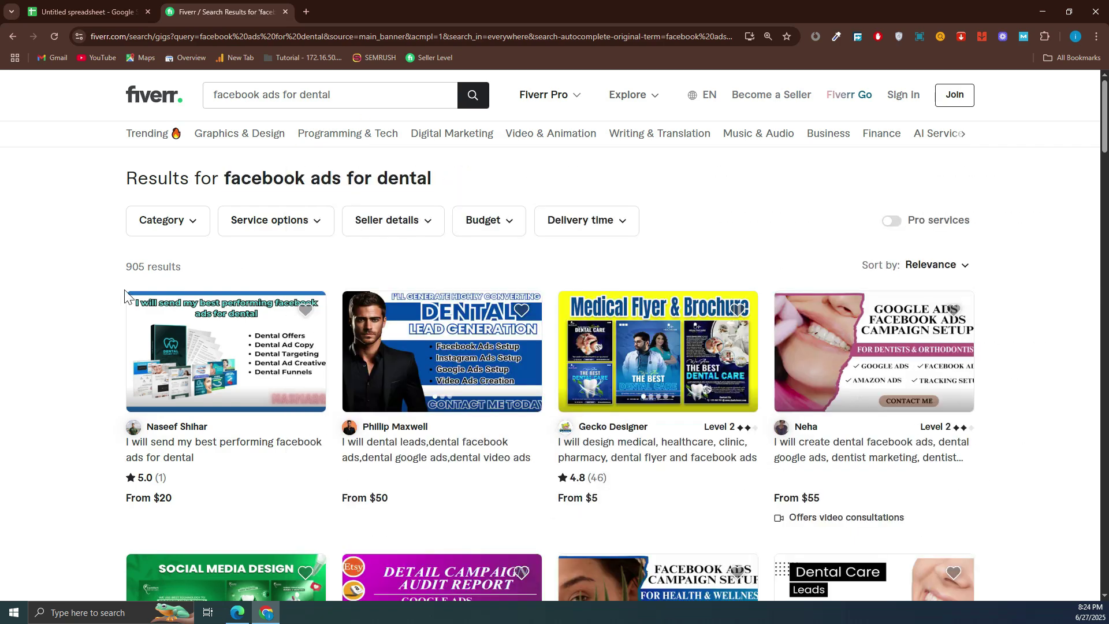
{"action": "scroll", "coordinate": [508, 304], "scroll_direction": "down", "scroll_amount": 10}
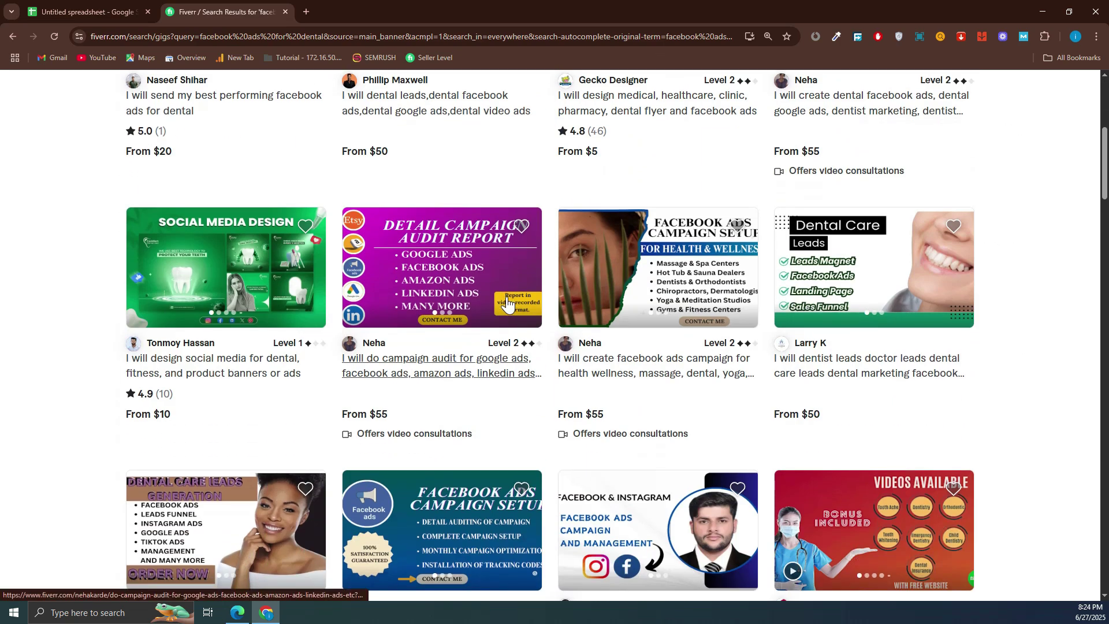
{"action": "scroll", "coordinate": [508, 298], "scroll_direction": "up", "scroll_amount": 10}
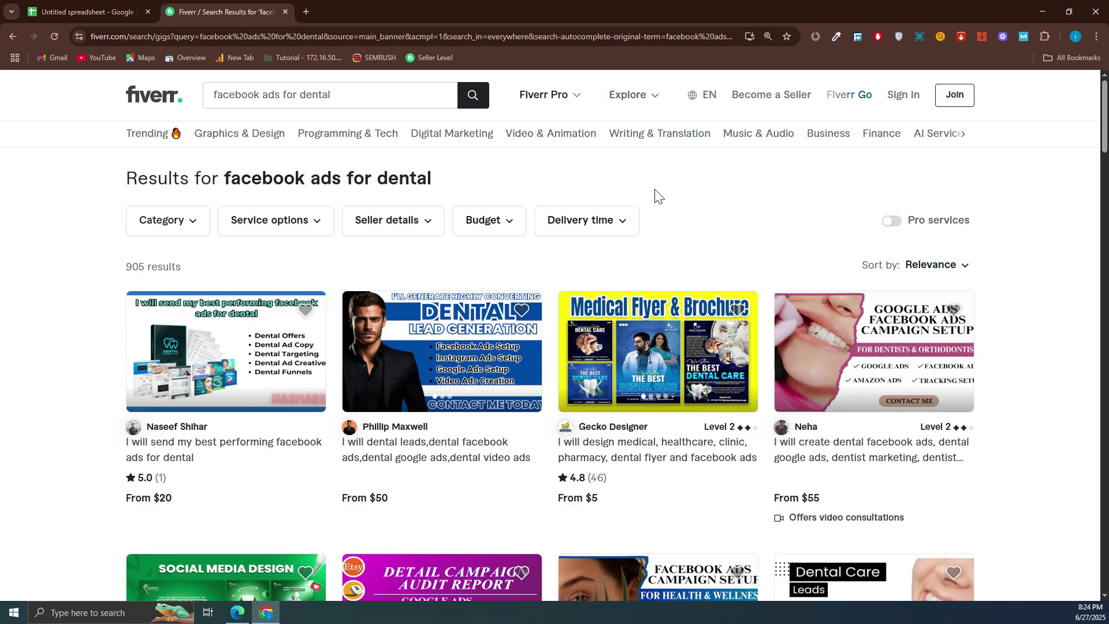
{"action": "scroll", "coordinate": [654, 190], "scroll_direction": "down", "scroll_amount": 8}
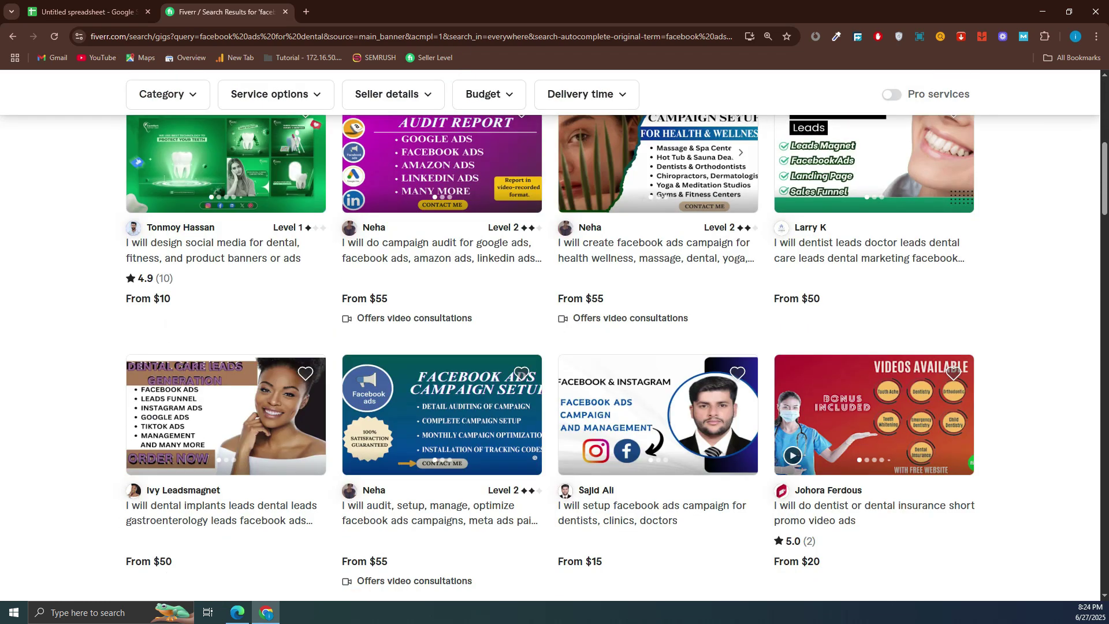
{"action": "scroll", "coordinate": [579, 346], "scroll_direction": "down", "scroll_amount": 2}
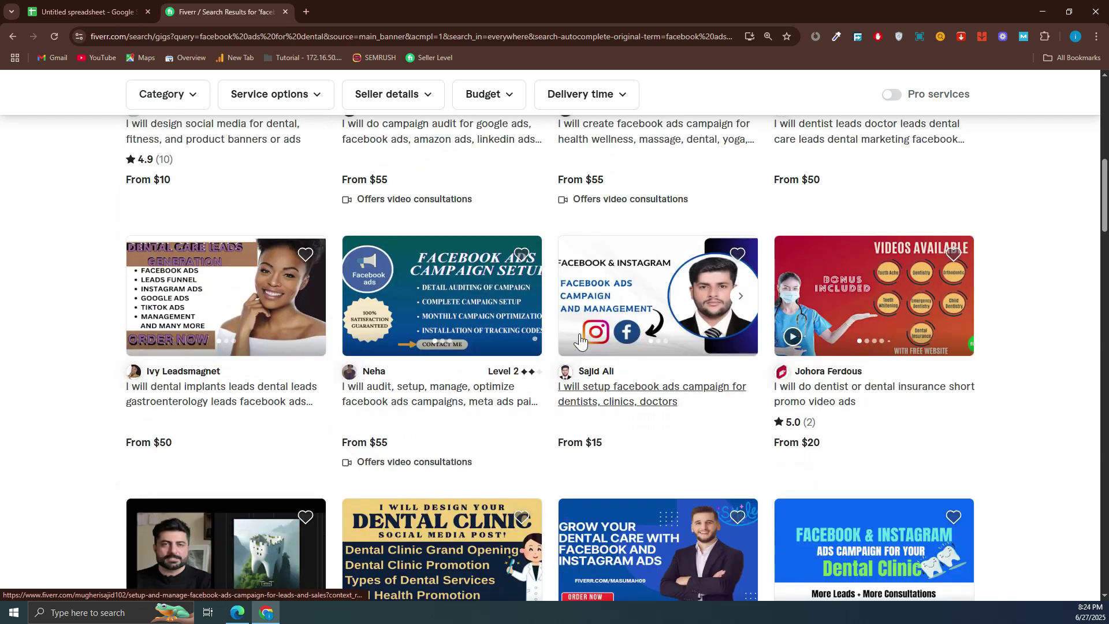
{"action": "scroll", "coordinate": [580, 341], "scroll_direction": "up", "scroll_amount": 10}
{"action": "scroll", "coordinate": [580, 340], "scroll_direction": "down", "scroll_amount": 2}
{"action": "scroll", "coordinate": [580, 341], "scroll_direction": "up", "scroll_amount": 2}
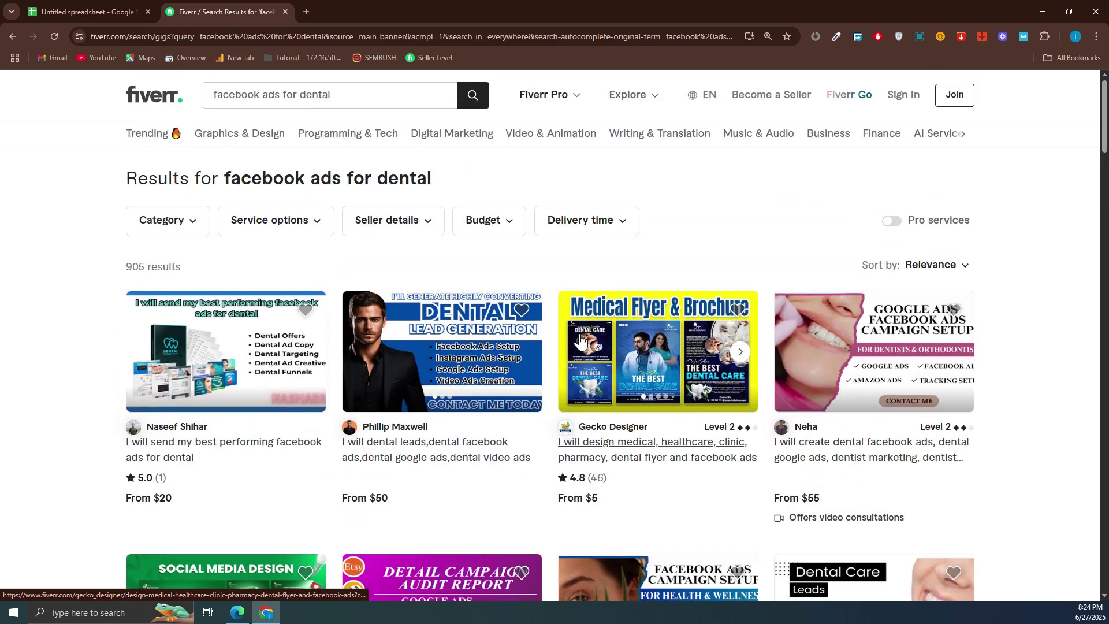
{"action": "scroll", "coordinate": [580, 340], "scroll_direction": "down", "scroll_amount": 2}
{"action": "scroll", "coordinate": [581, 341], "scroll_direction": "down", "scroll_amount": 2}
{"action": "scroll", "coordinate": [580, 340], "scroll_direction": "up", "scroll_amount": 4}
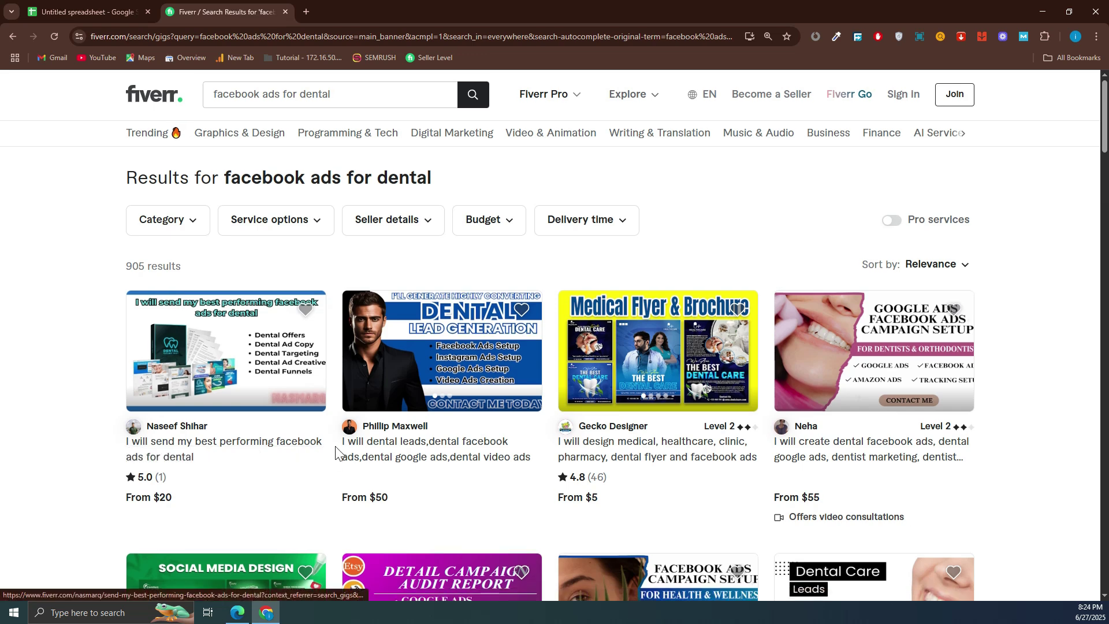
Compare the ratings, review counts, seller levels and starting prices of the top two rows of dental gigs
{"action": "scroll", "coordinate": [153, 436], "scroll_direction": "down", "scroll_amount": 1}
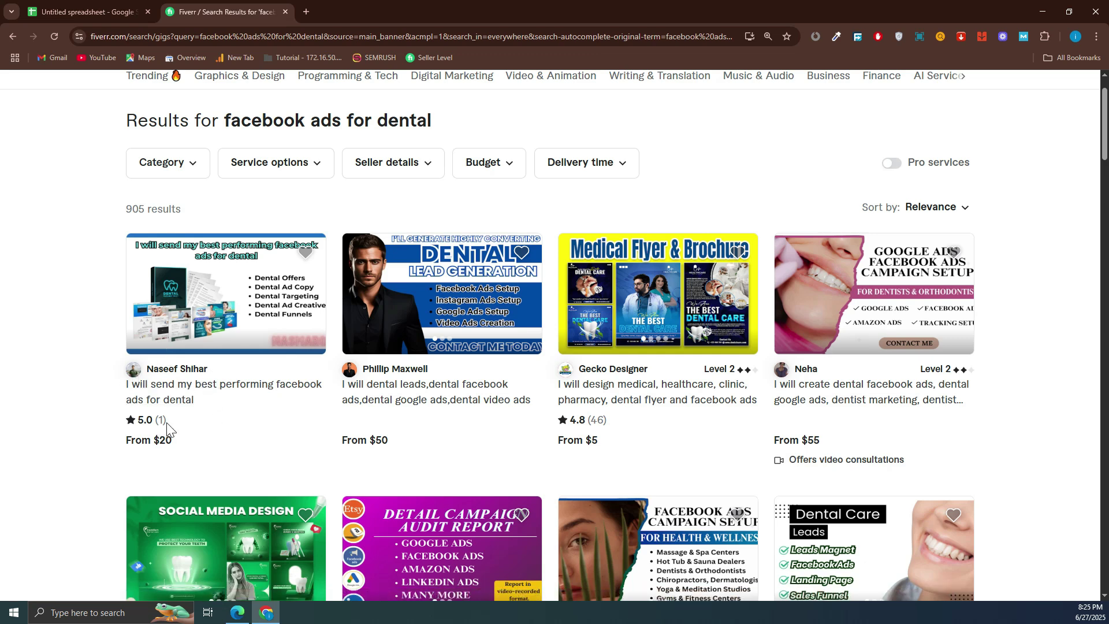
{"action": "scroll", "coordinate": [167, 427], "scroll_direction": "down", "scroll_amount": 2}
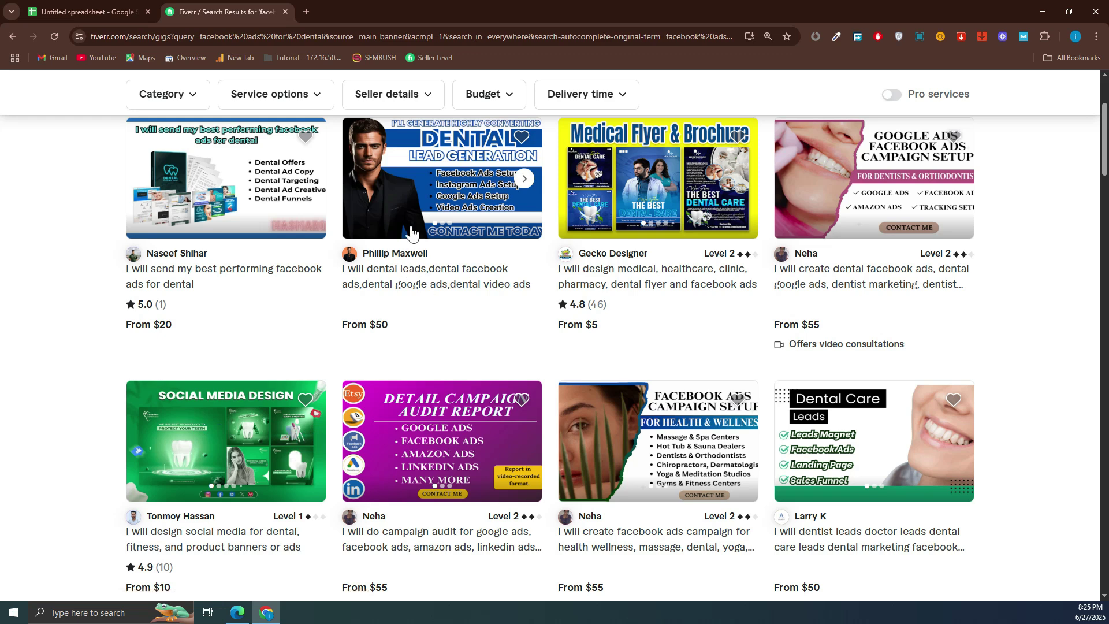
{"action": "scroll", "coordinate": [420, 271], "scroll_direction": "up", "scroll_amount": 2}
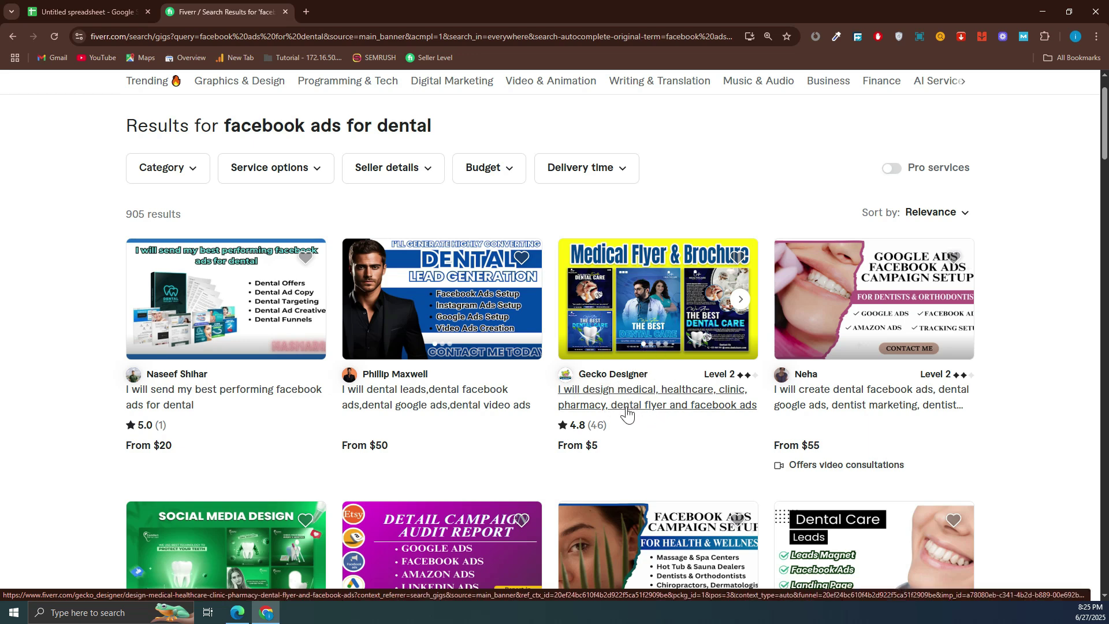
{"action": "scroll", "coordinate": [628, 414], "scroll_direction": "down", "scroll_amount": 1}
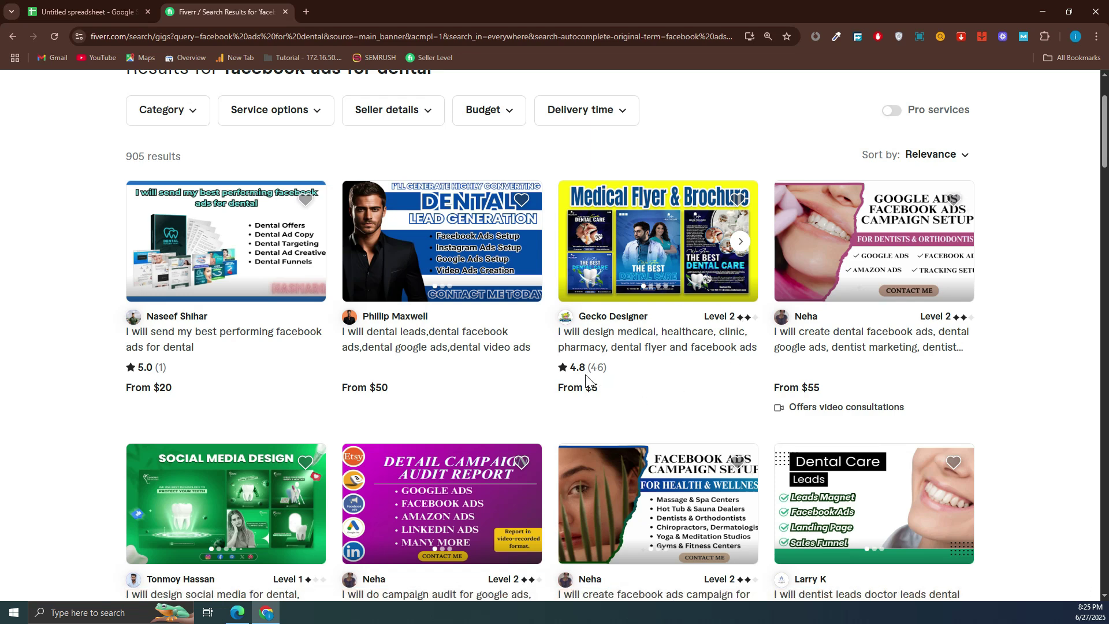
{"action": "scroll", "coordinate": [259, 195], "scroll_direction": "up", "scroll_amount": 2}
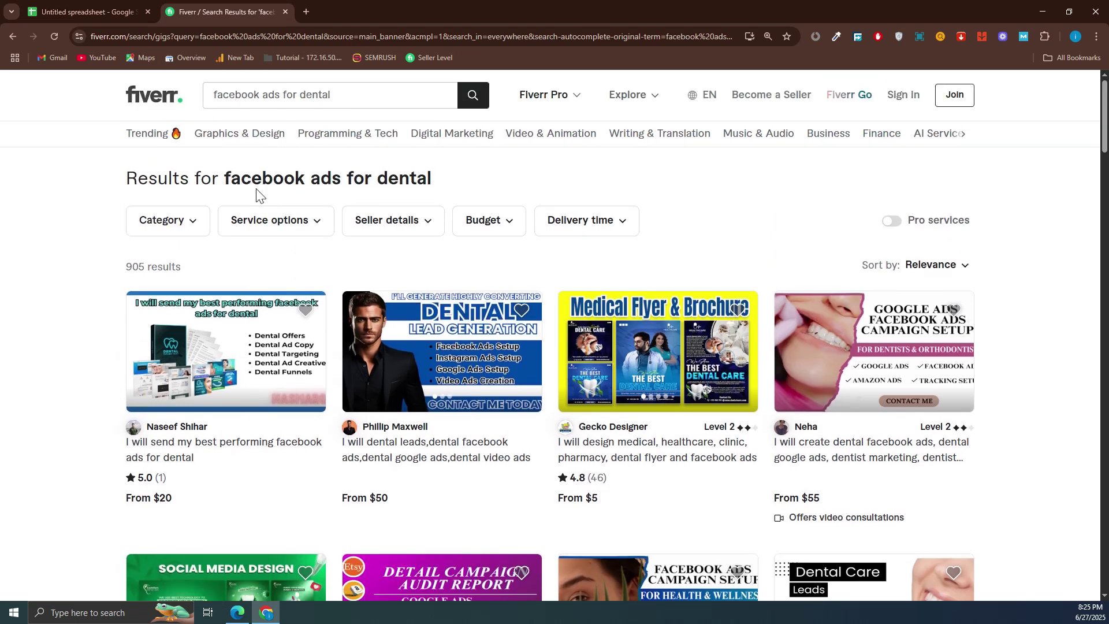
{"action": "scroll", "coordinate": [543, 324], "scroll_direction": "down", "scroll_amount": 5}
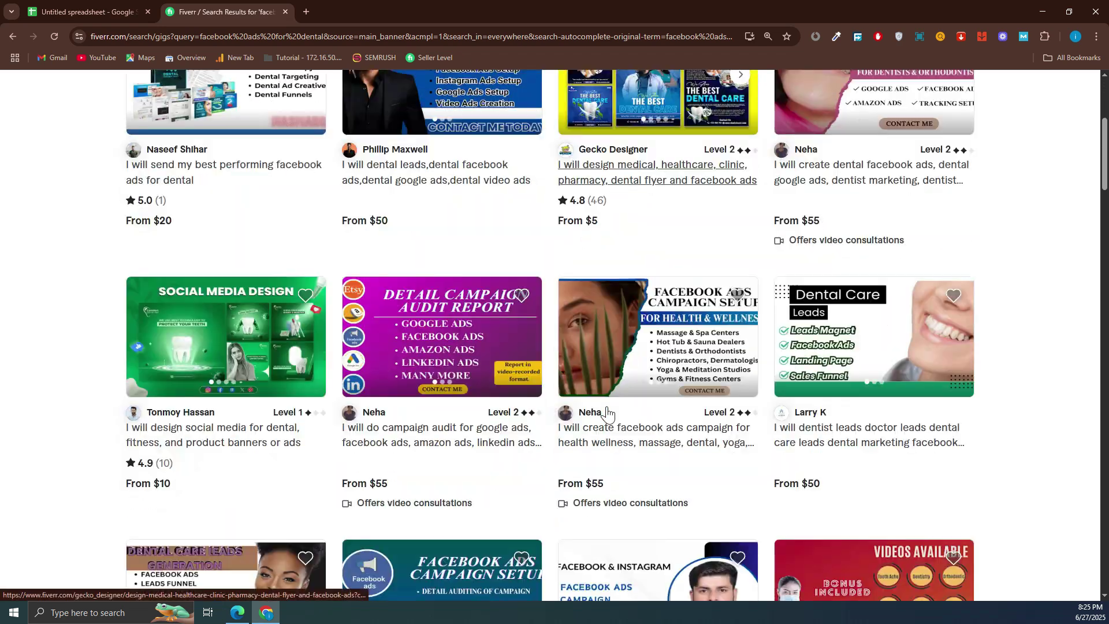
{"action": "scroll", "coordinate": [200, 398], "scroll_direction": "down", "scroll_amount": 1}
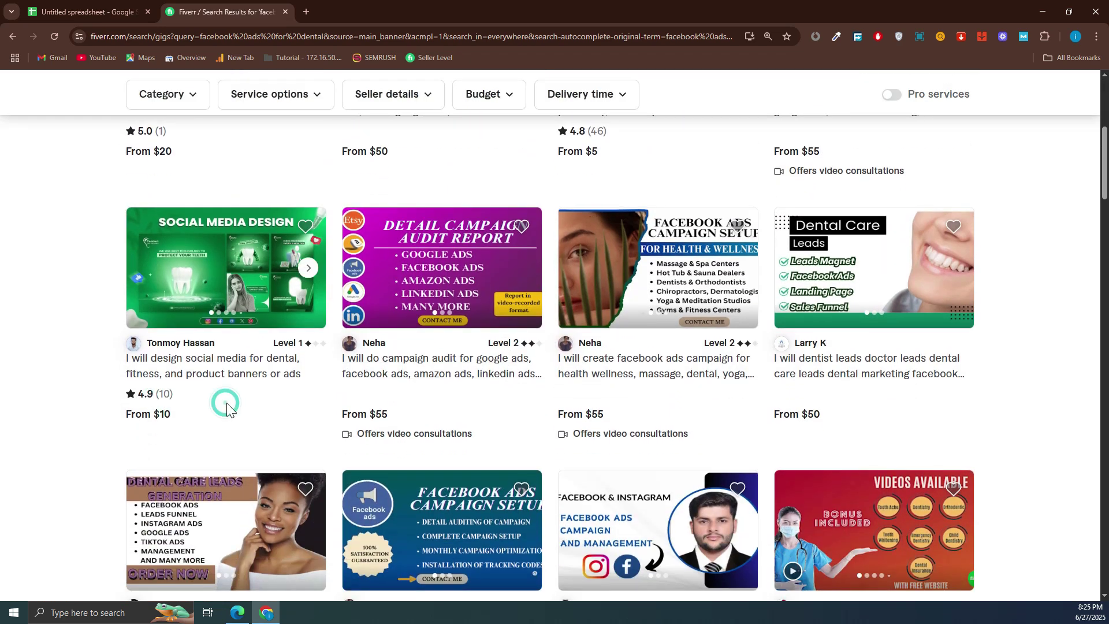
{"action": "scroll", "coordinate": [226, 398], "scroll_direction": "down", "scroll_amount": 1}
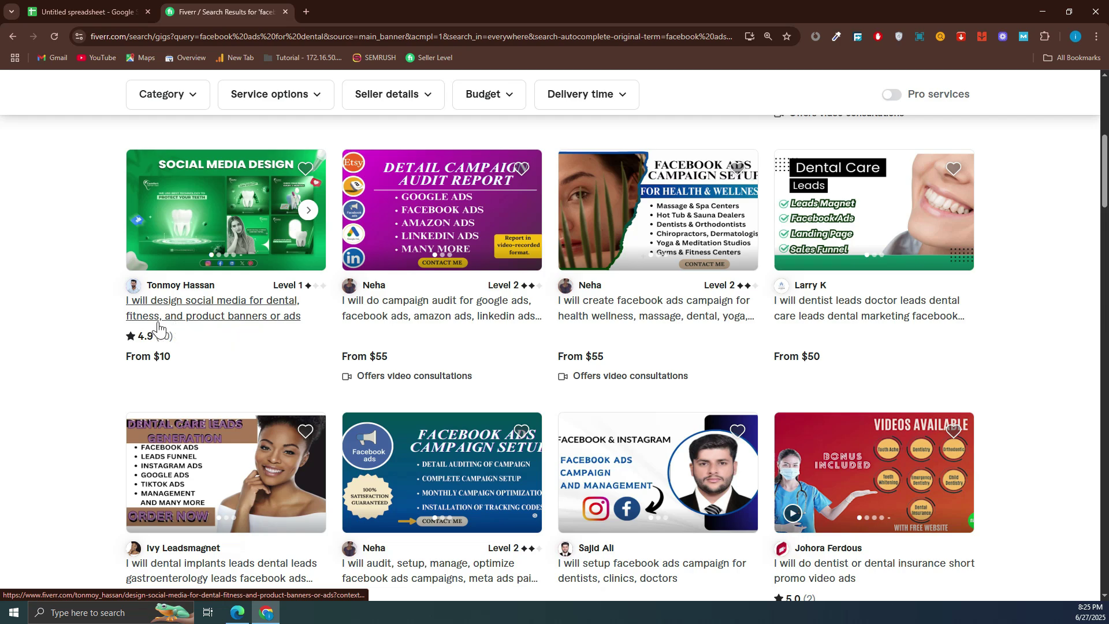
Review the remaining gigs down to the end of the first results page, checking their reviews and relevance to dental Facebook ads
{"action": "scroll", "coordinate": [508, 325], "scroll_direction": "down", "scroll_amount": 2}
{"action": "scroll", "coordinate": [522, 328], "scroll_direction": "down", "scroll_amount": 8}
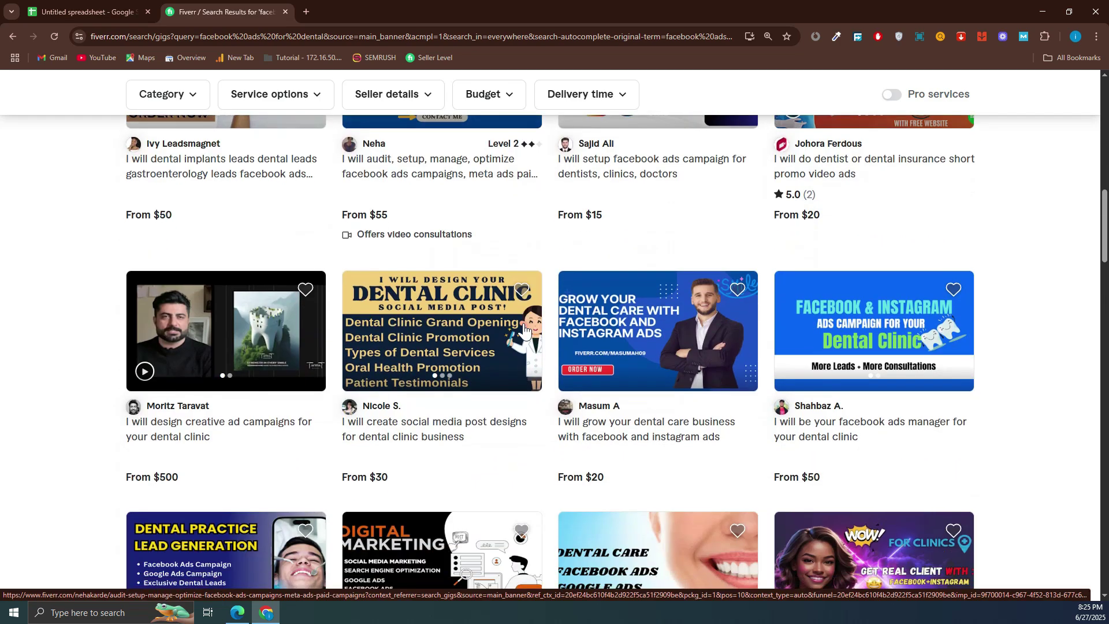
{"action": "scroll", "coordinate": [521, 328], "scroll_direction": "down", "scroll_amount": 8}
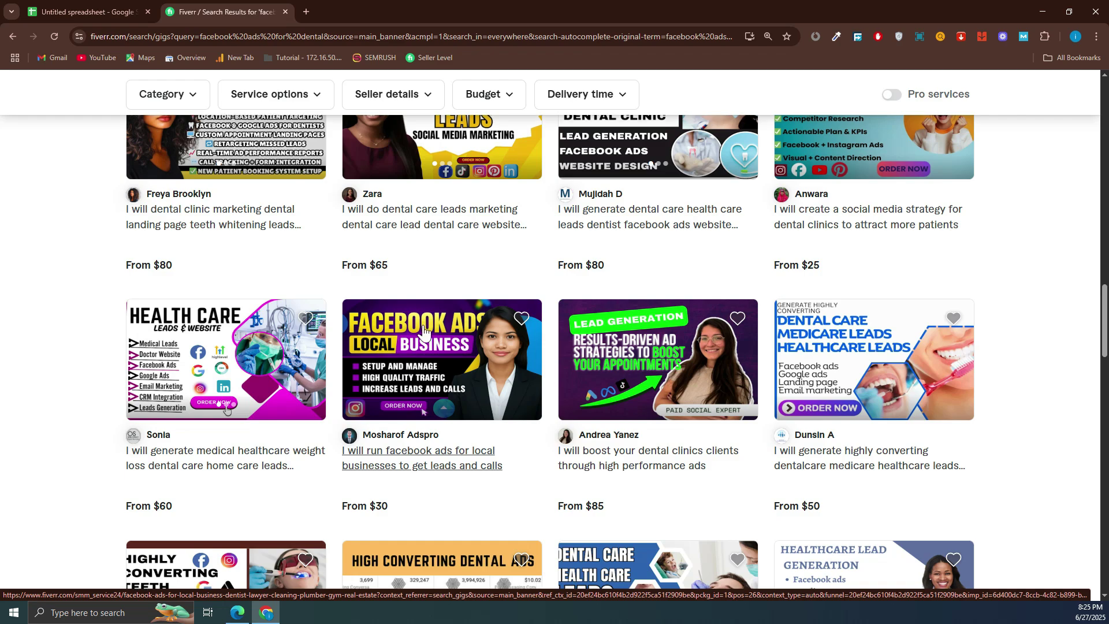
{"action": "scroll", "coordinate": [451, 347], "scroll_direction": "down", "scroll_amount": 6}
{"action": "scroll", "coordinate": [462, 398], "scroll_direction": "down", "scroll_amount": 14}
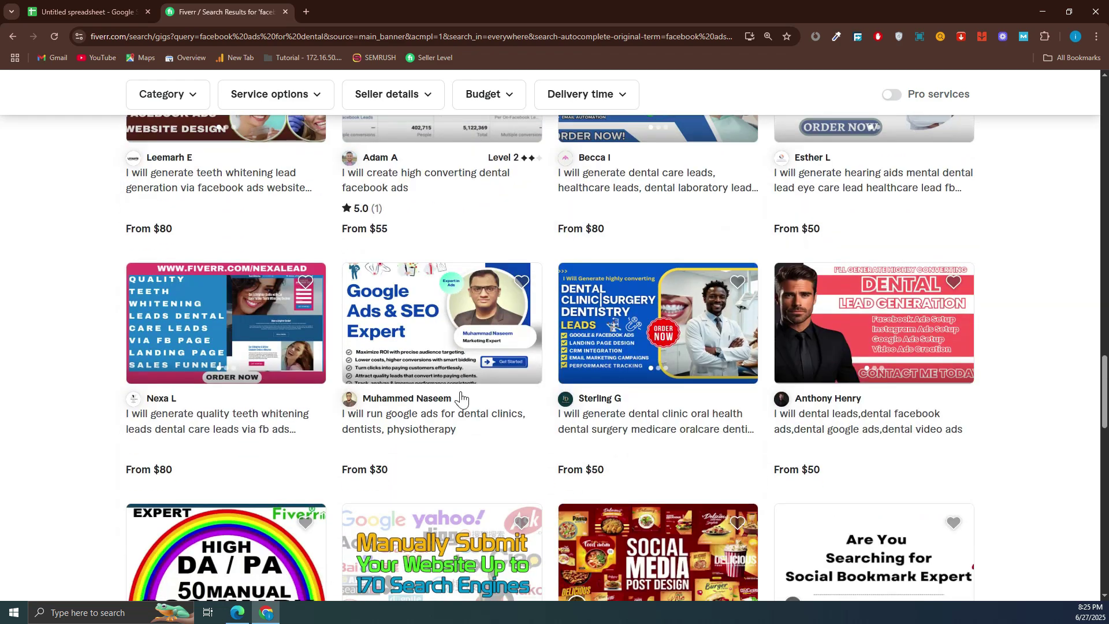
{"action": "scroll", "coordinate": [443, 395], "scroll_direction": "up", "scroll_amount": 4}
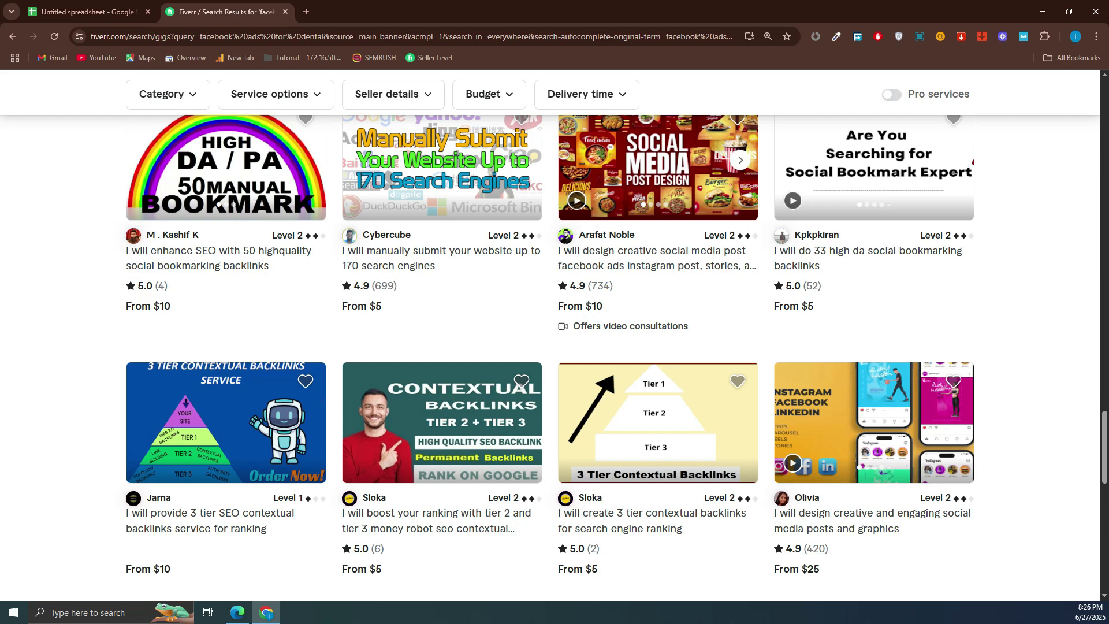
{"action": "scroll", "coordinate": [638, 360], "scroll_direction": "up", "scroll_amount": 2}
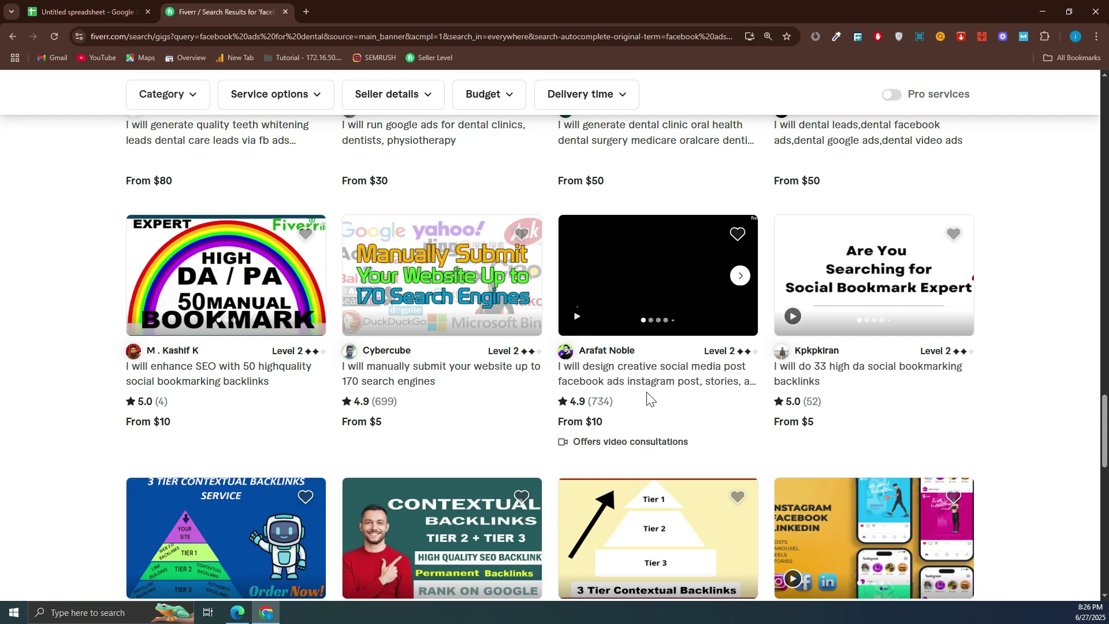
{"action": "scroll", "coordinate": [896, 401], "scroll_direction": "down", "scroll_amount": 4}
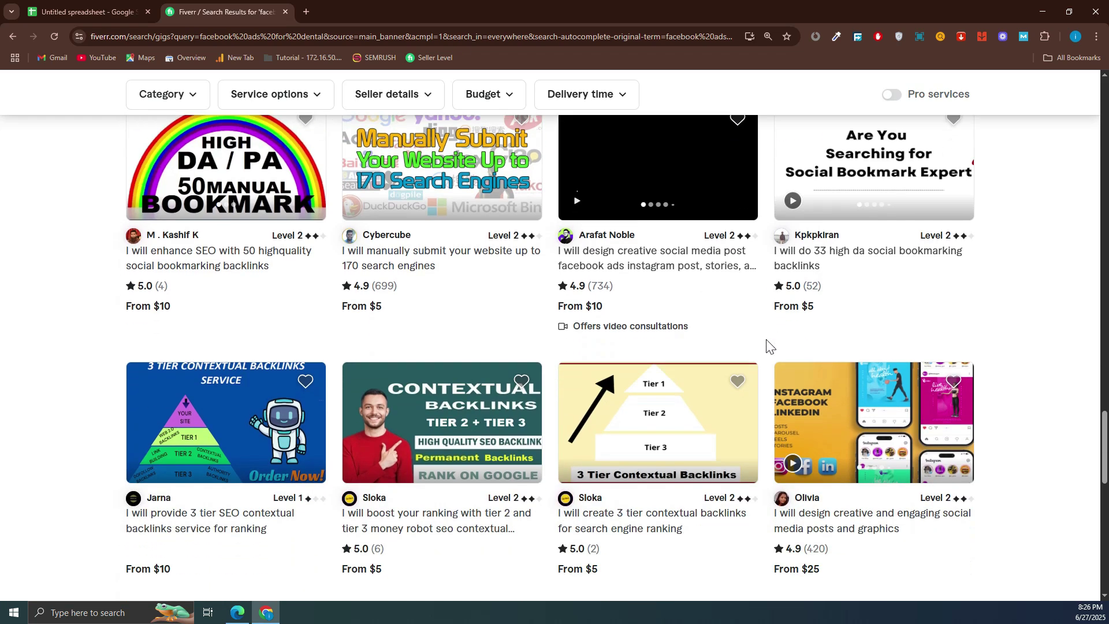
{"action": "scroll", "coordinate": [858, 404], "scroll_direction": "down", "scroll_amount": 5}
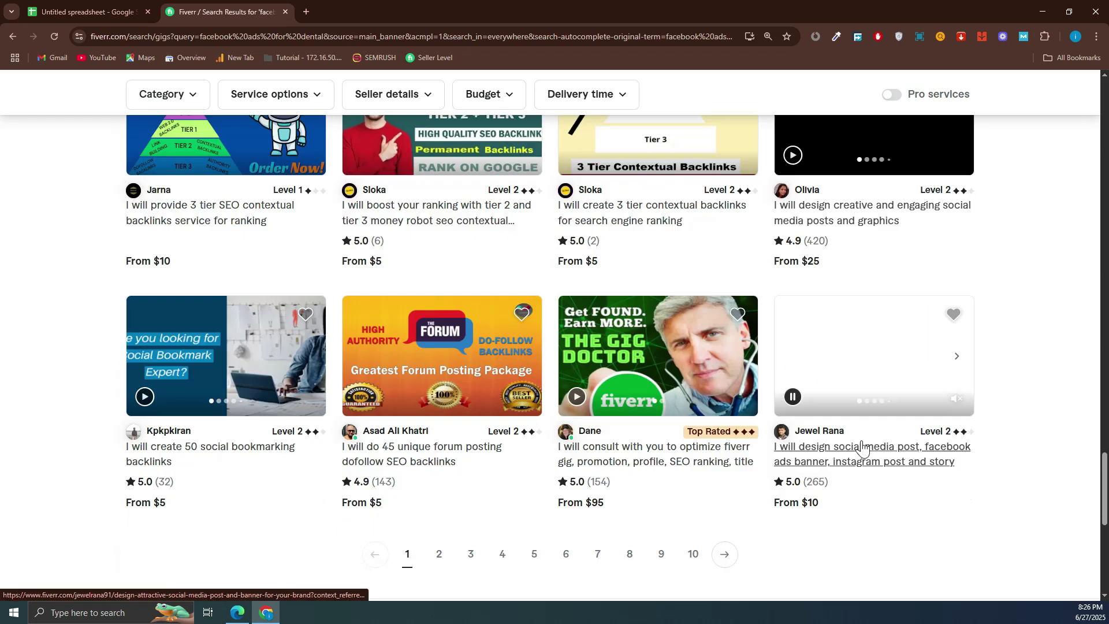
{"action": "scroll", "coordinate": [863, 440], "scroll_direction": "up", "scroll_amount": 7}
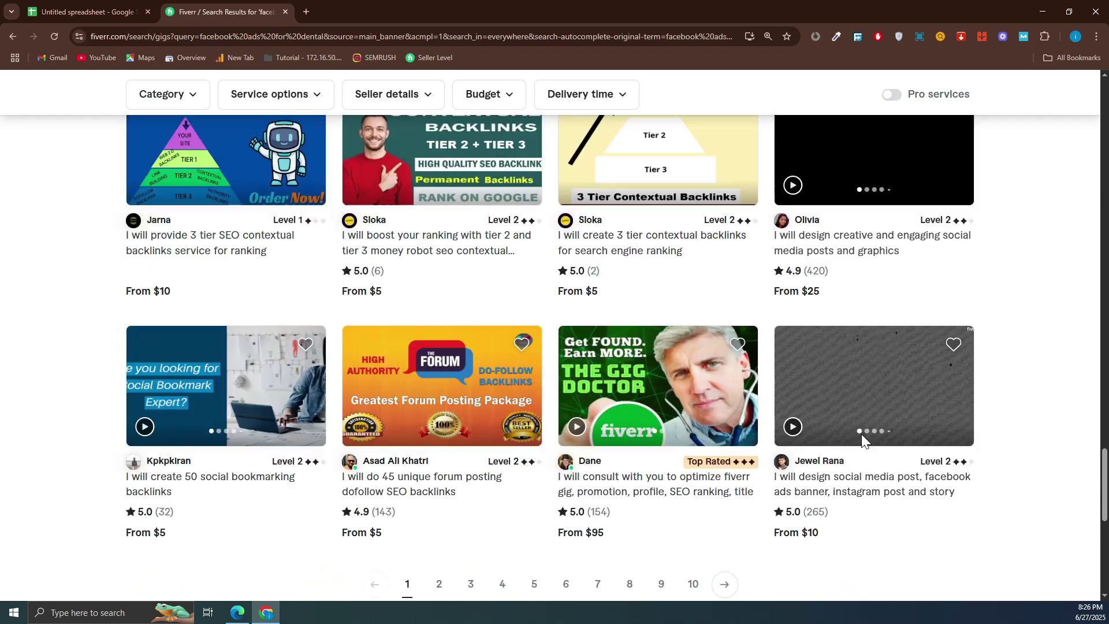
{"action": "scroll", "coordinate": [859, 443], "scroll_direction": "up", "scroll_amount": 20}
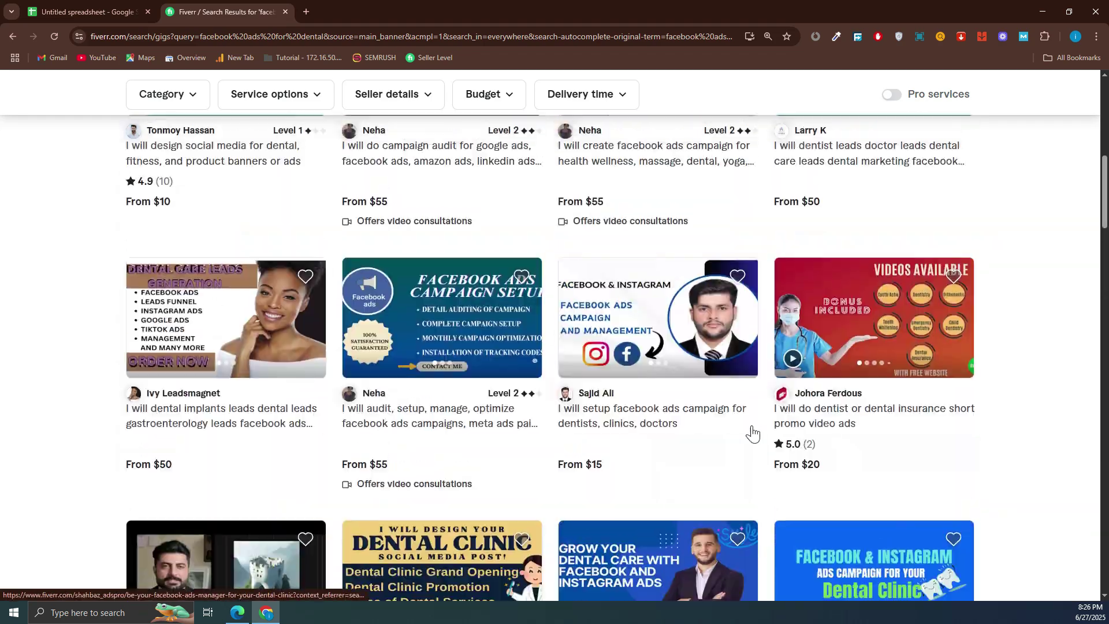
Return to the Fiverr home page and review the search suggestions for "meta ads"
{"action": "scroll", "coordinate": [335, 353], "scroll_direction": "up", "scroll_amount": 3}
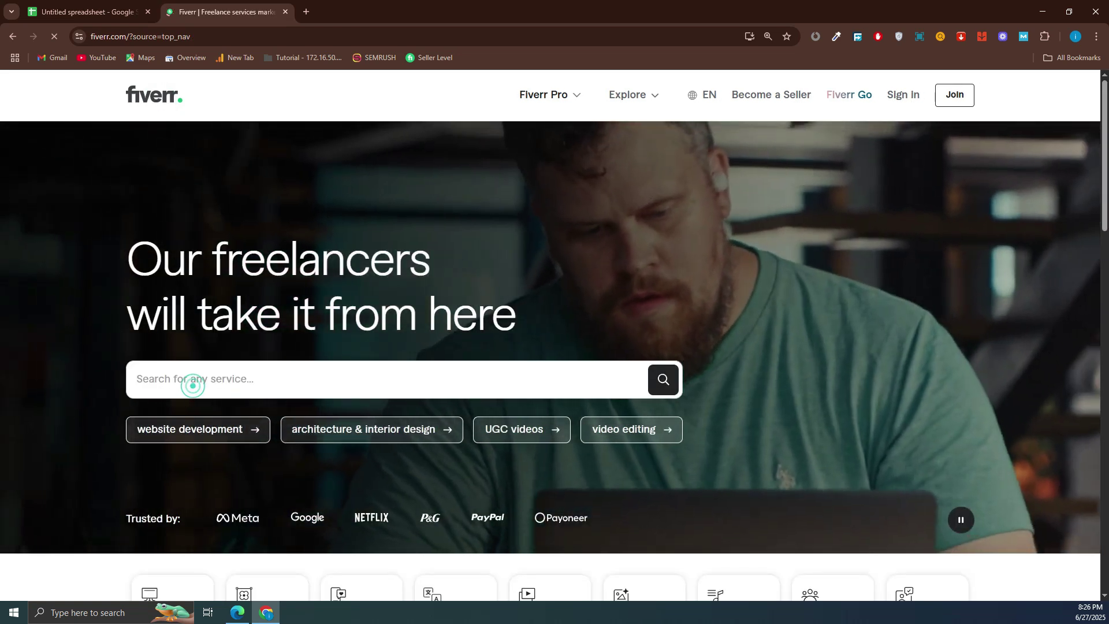
{"action": "left_click", "coordinate": [193, 379]}
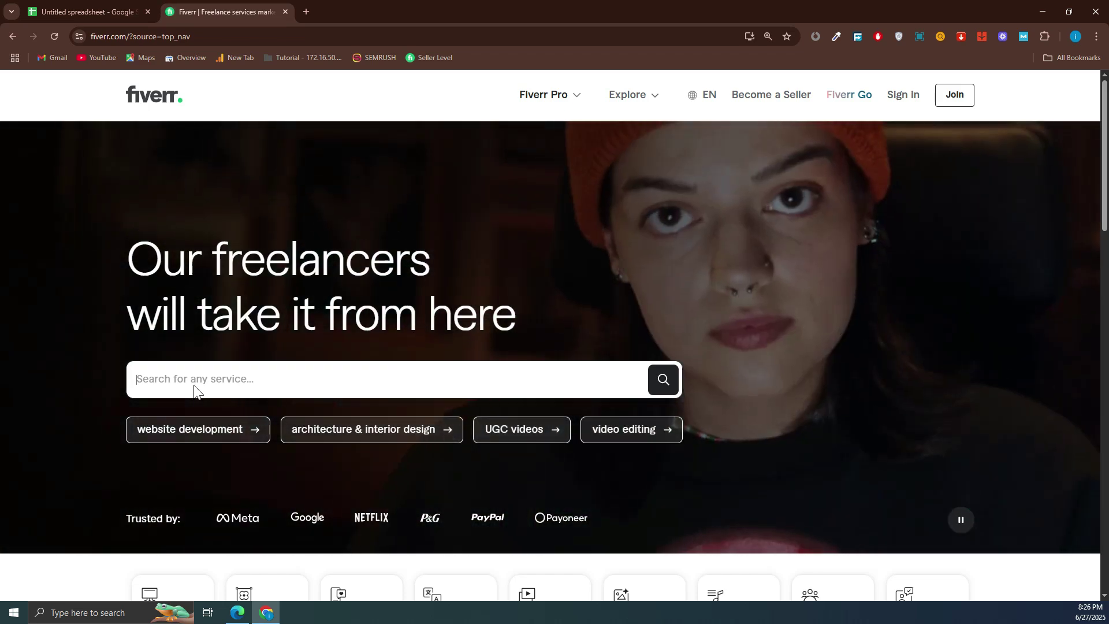
{"action": "type", "text": "rg"}
{"action": "key", "text": "BackSpace"}
{"action": "key", "text": "BackSpace"}
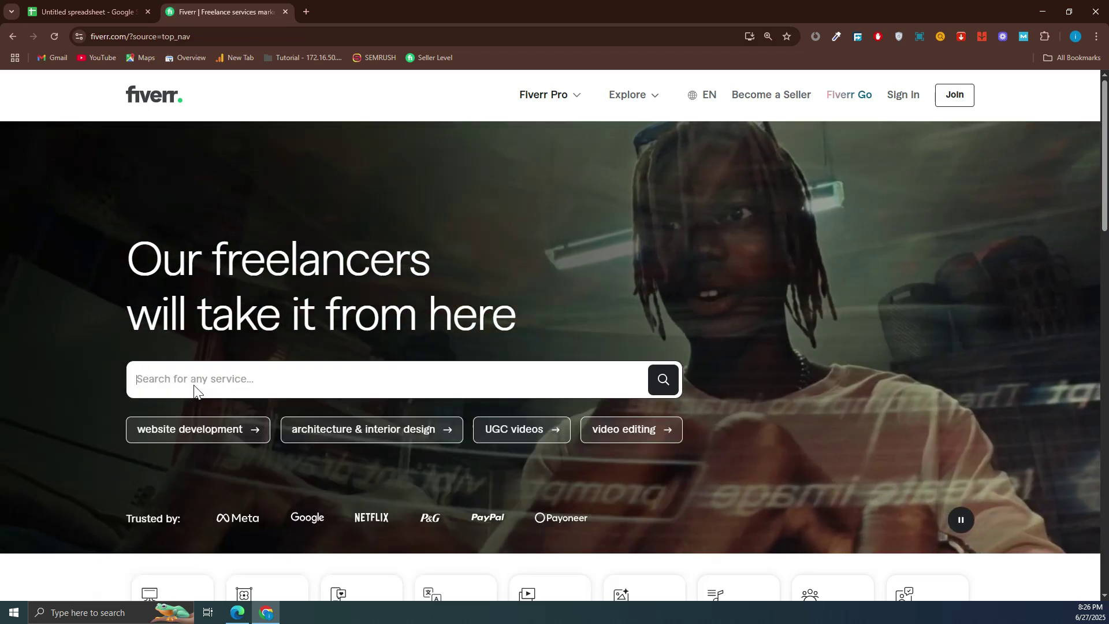
{"action": "type", "text": "met"}
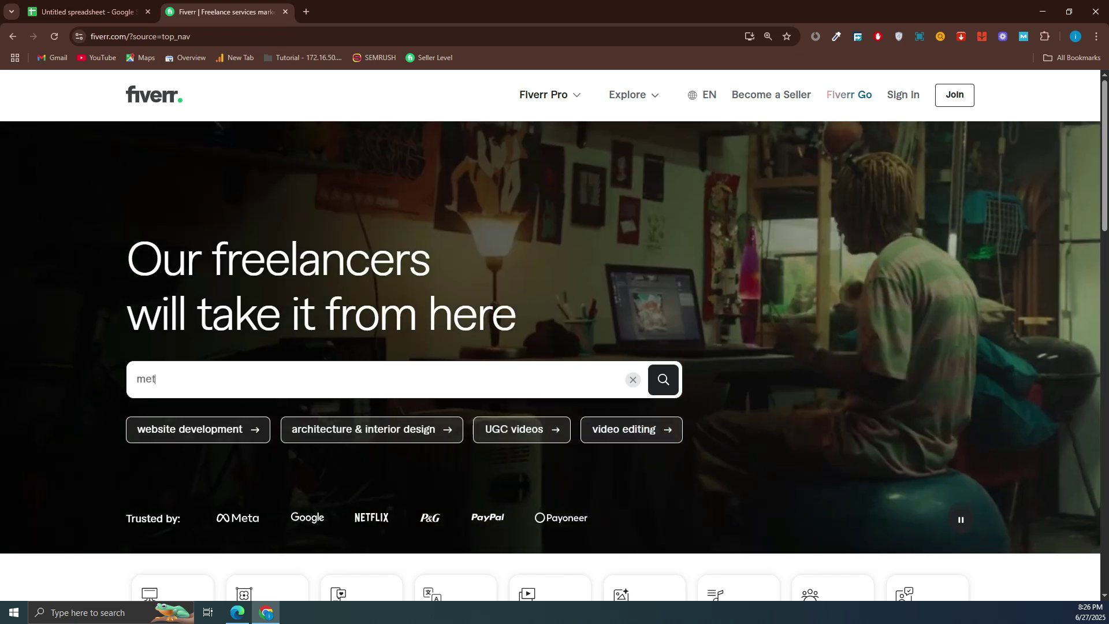
{"action": "type", "text": "a ads"}
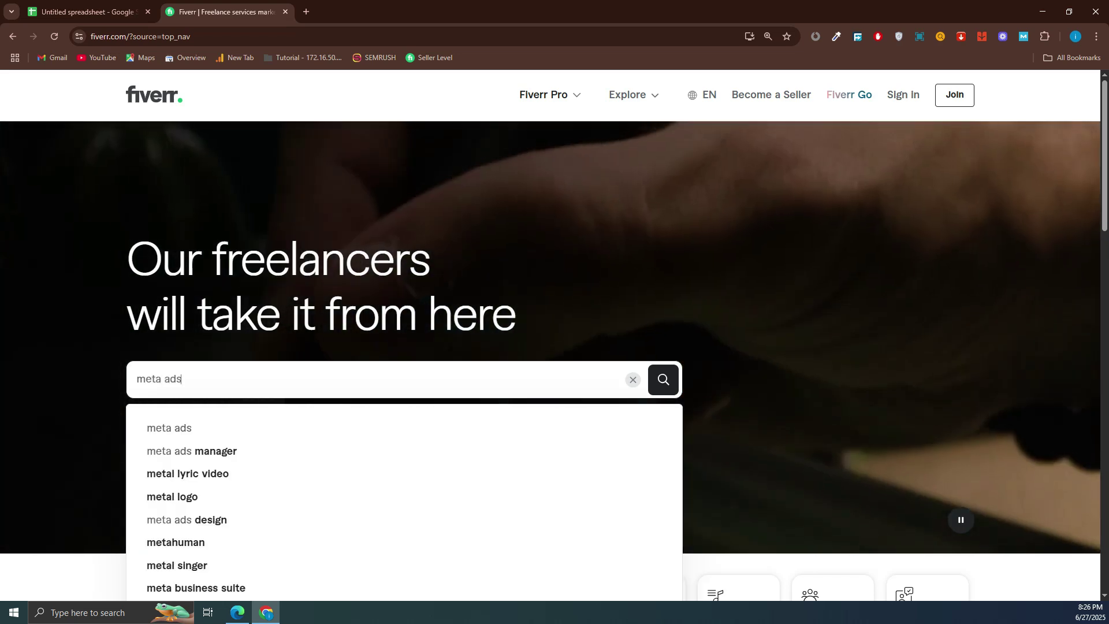
{"action": "scroll", "coordinate": [329, 495], "scroll_direction": "down", "scroll_amount": 1}
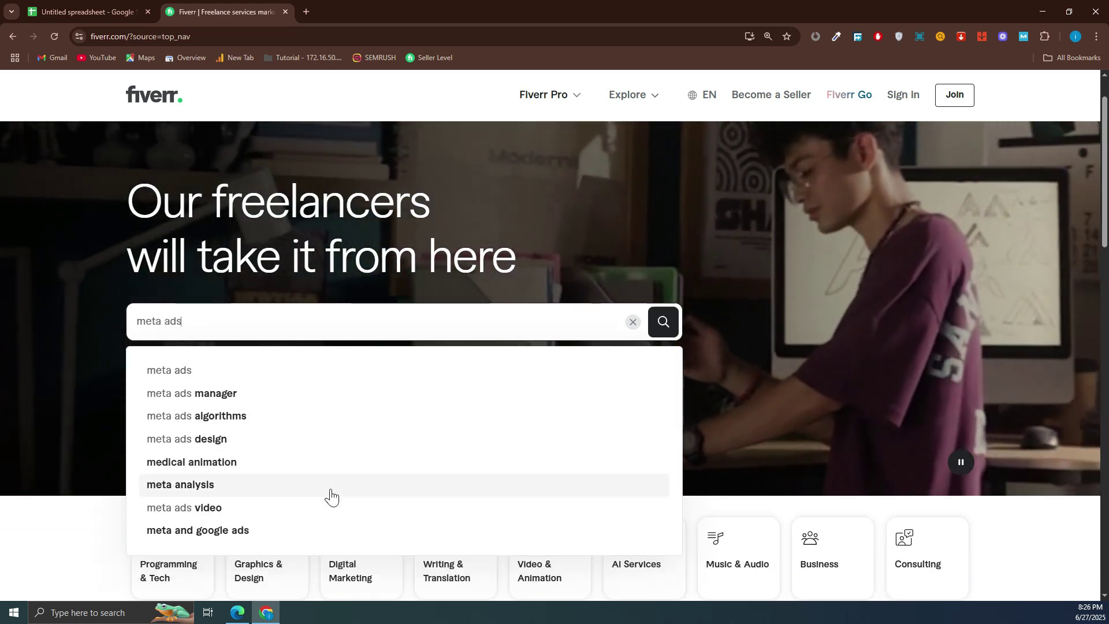
{"action": "scroll", "coordinate": [330, 494], "scroll_direction": "down", "scroll_amount": 2}
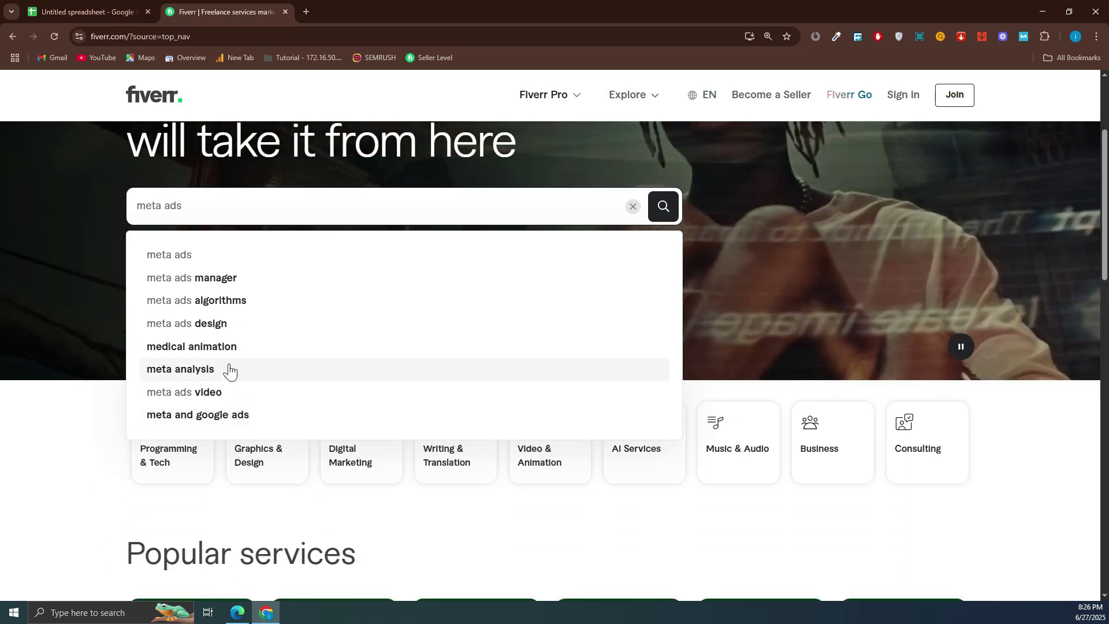
{"action": "scroll", "coordinate": [228, 369], "scroll_direction": "down", "scroll_amount": 1}
{"action": "scroll", "coordinate": [225, 366], "scroll_direction": "up", "scroll_amount": 4}
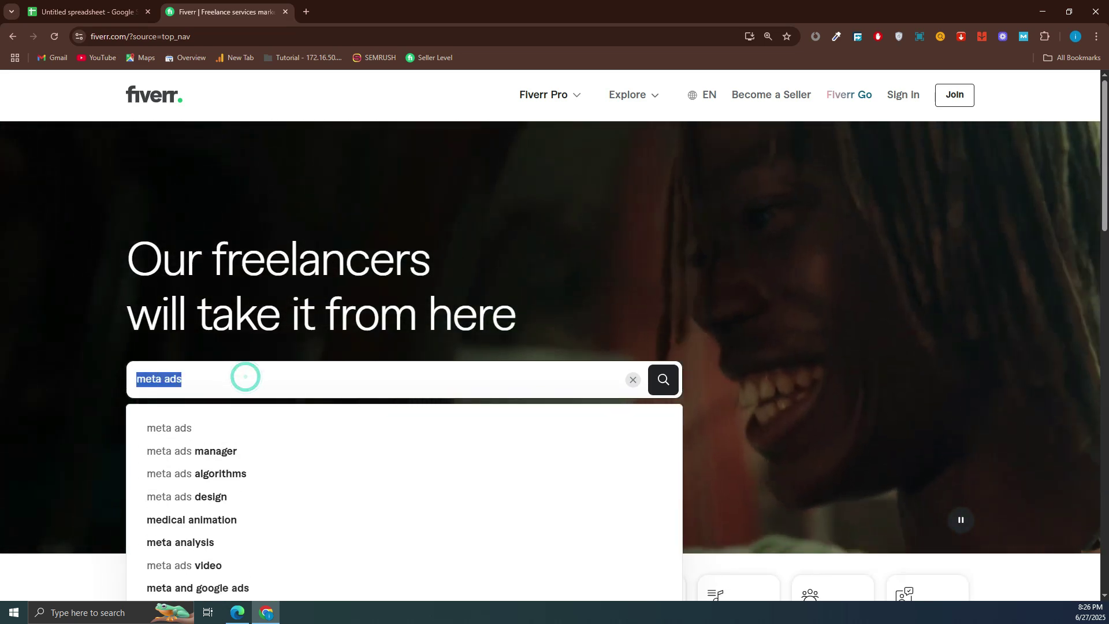
Replace the query with "facebook ads" and look through the suggestions for it and for "facebook ads a"
{"action": "key", "text": "BackSpace"}
{"action": "type", "text": "f"}
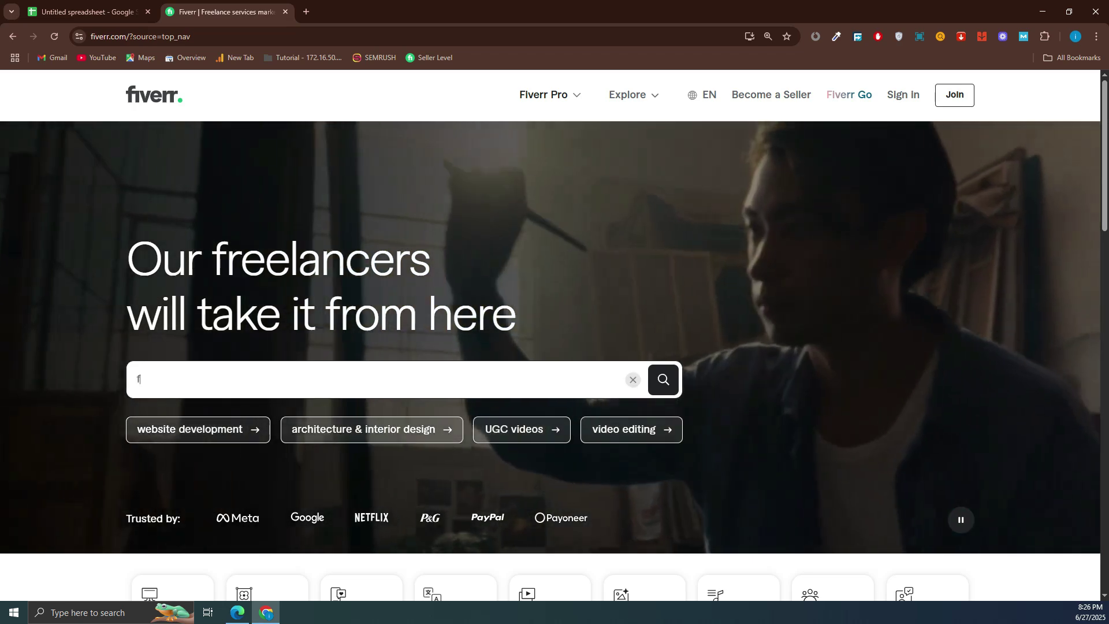
{"action": "key", "text": "Down"}
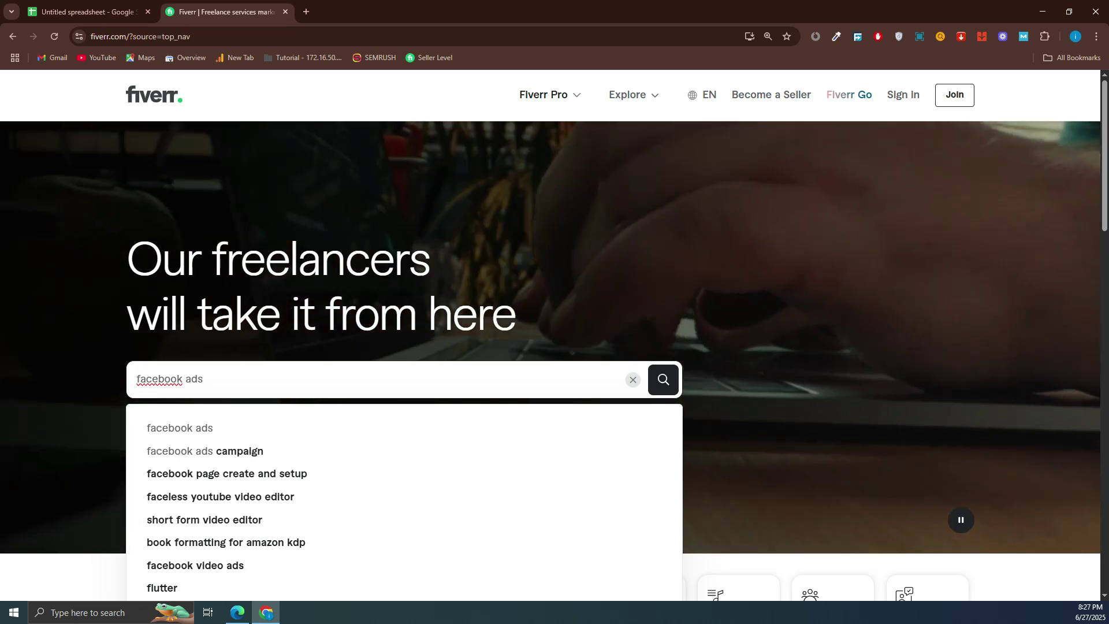
{"action": "type", "text": "a"}
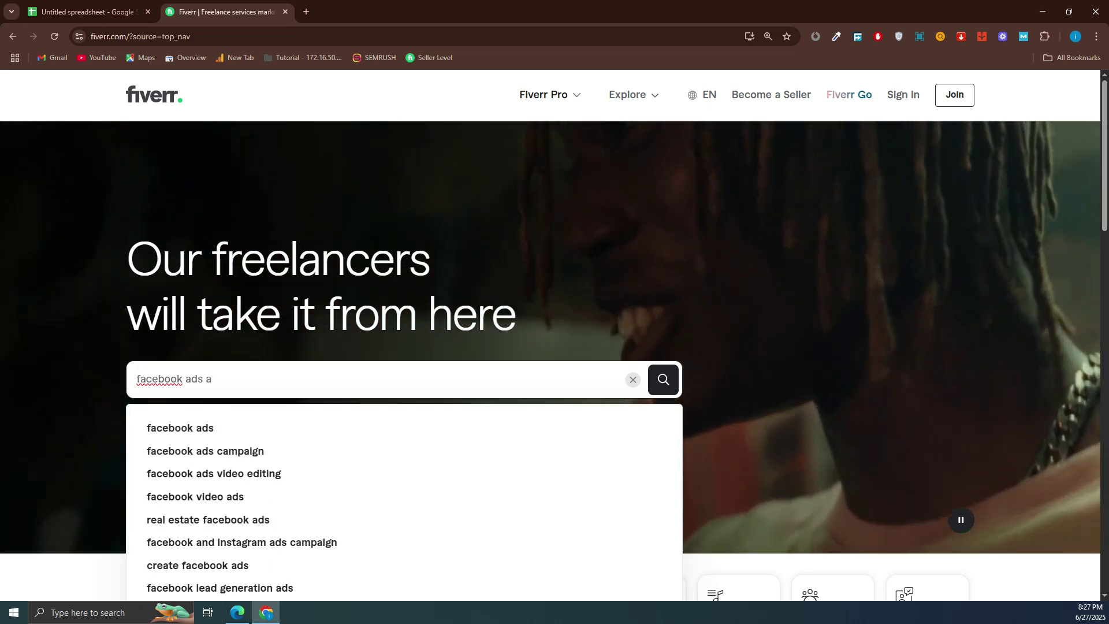
{"action": "key", "text": "BackSpace"}
{"action": "key", "text": "BackSpace"}
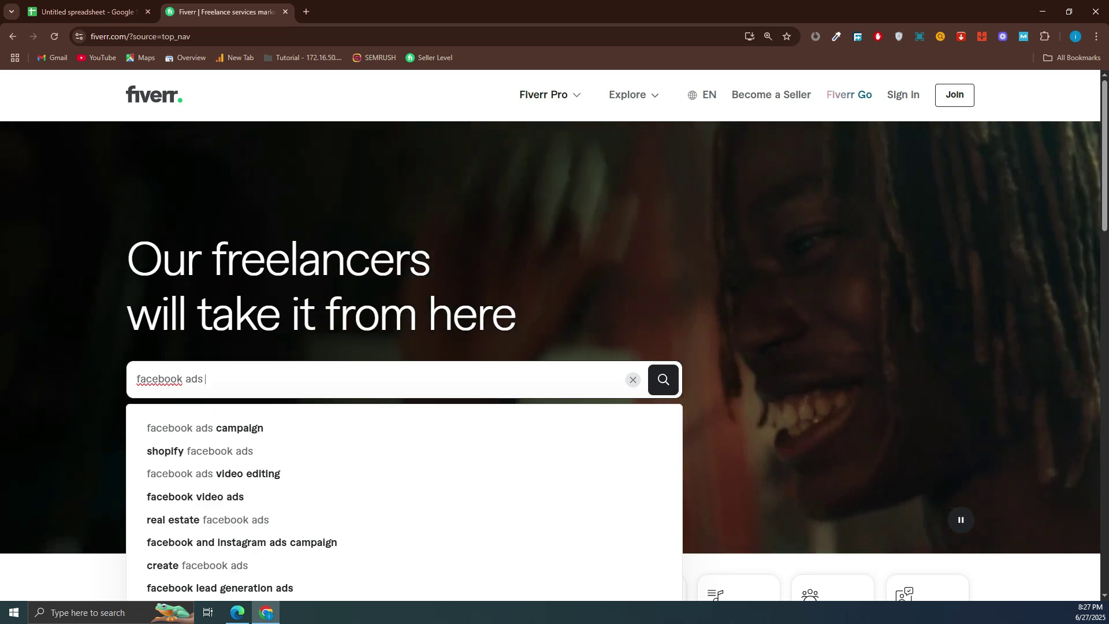
{"action": "left_click", "coordinate": [134, 379]}
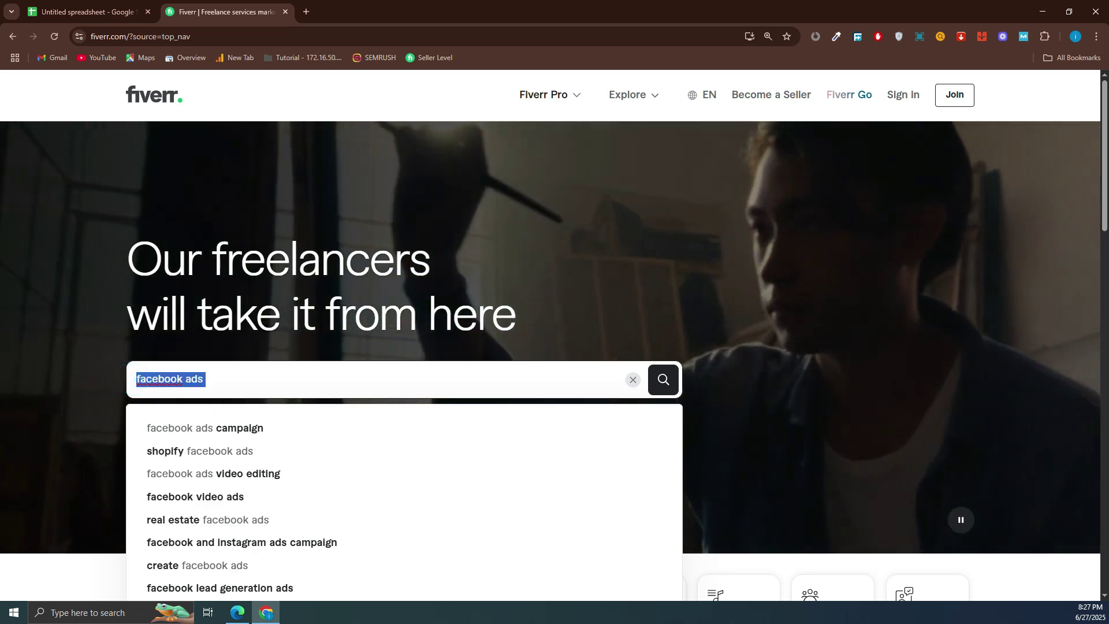
{"action": "left_click", "coordinate": [210, 379]}
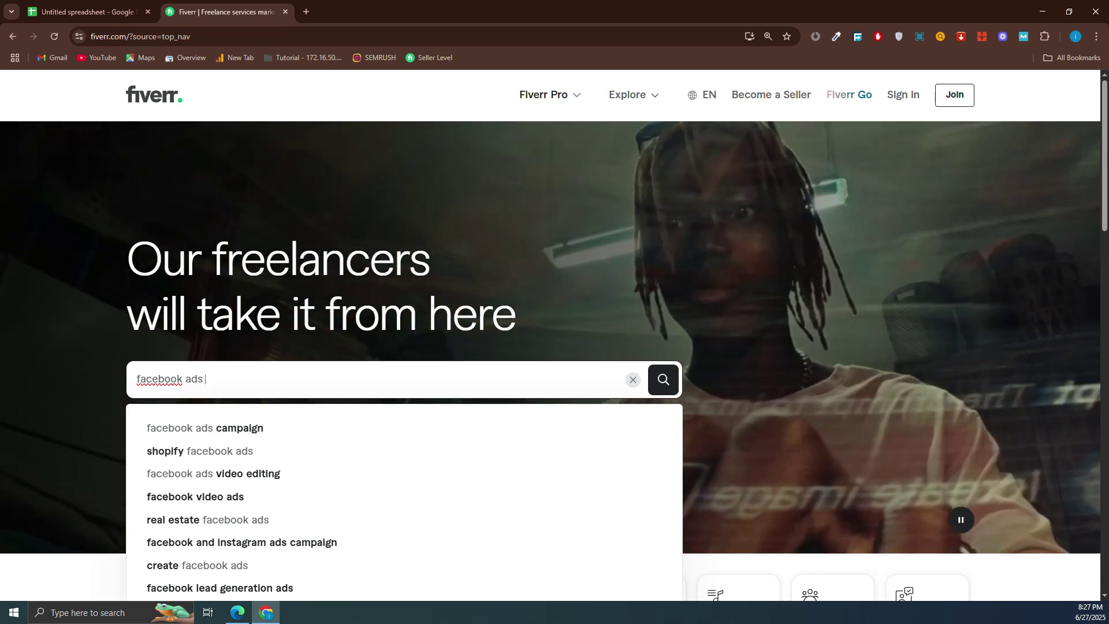
Compare suggestions for "facebook ads" extended with a, b and c, and open the suggested search "facebook and instagram ads campaign"
{"action": "type", "text": "a"}
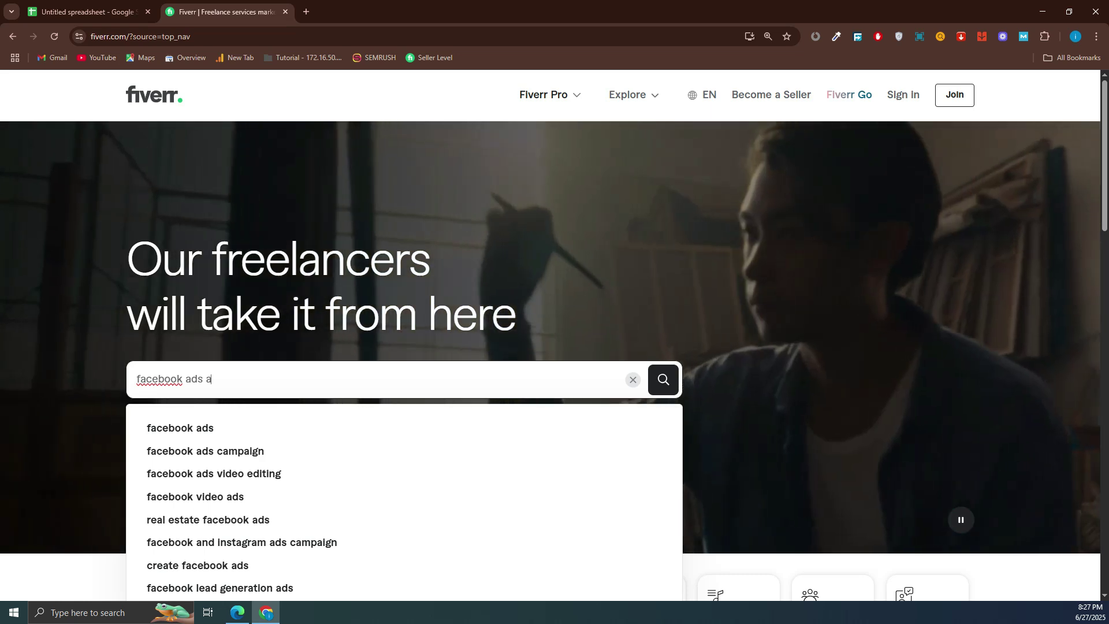
{"action": "scroll", "coordinate": [286, 486], "scroll_direction": "down", "scroll_amount": 2}
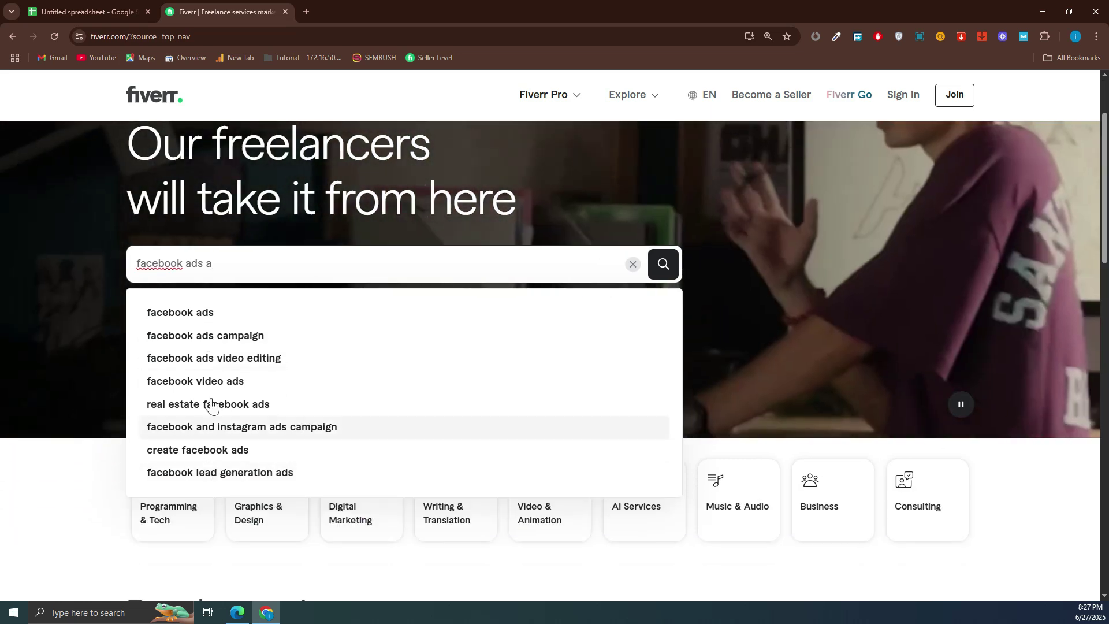
{"action": "key", "text": "BackSpace"}
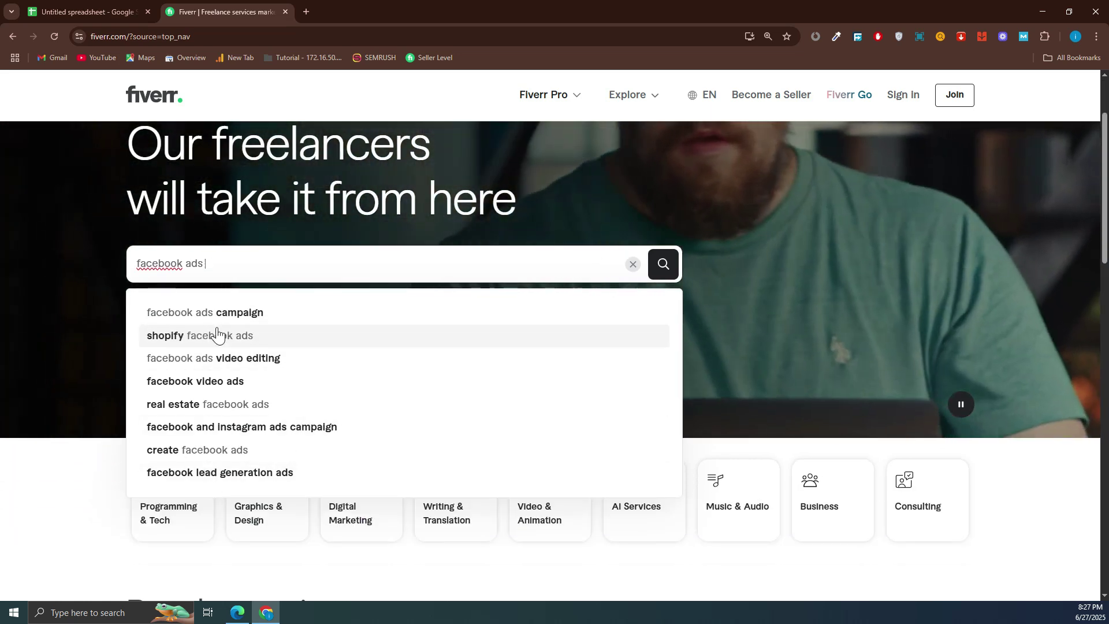
{"action": "type", "text": "b"}
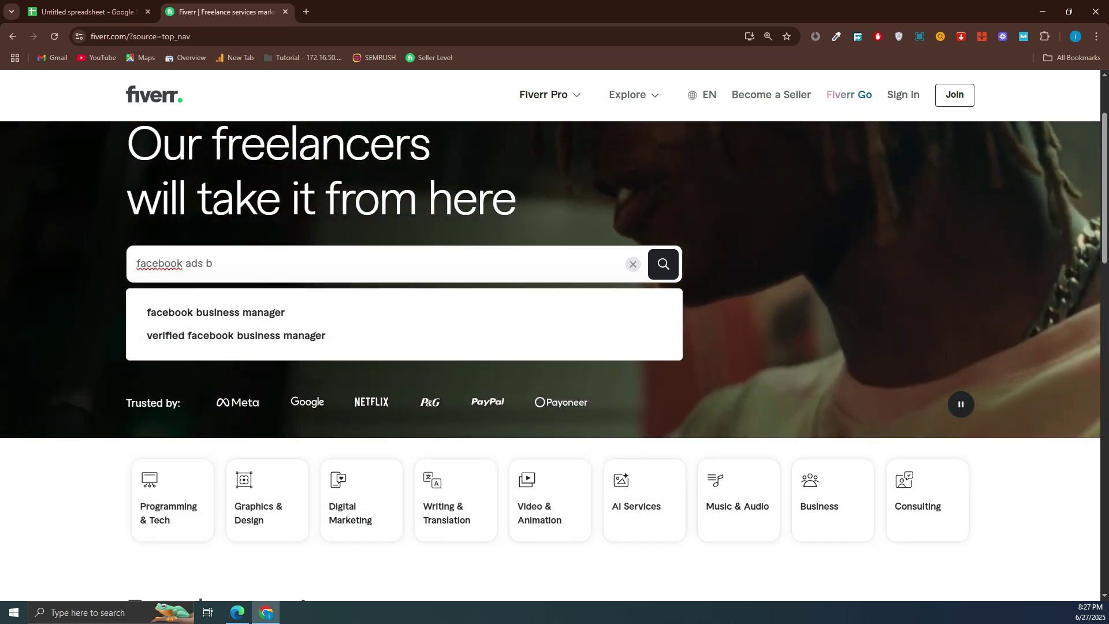
{"action": "key", "text": "BackSpace"}
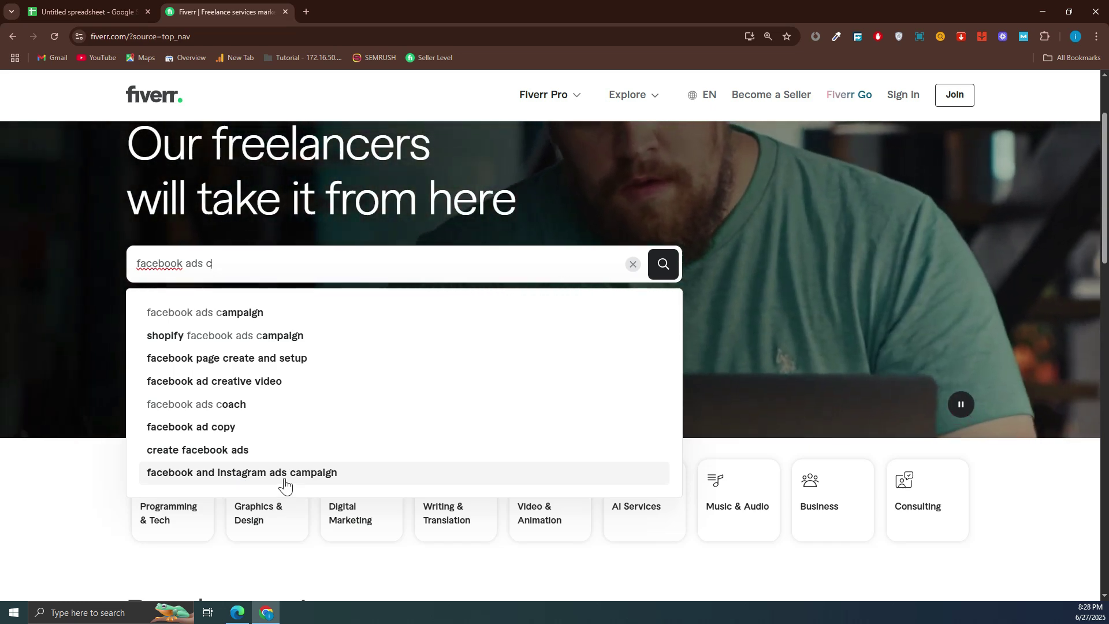
{"action": "left_click", "coordinate": [285, 473]}
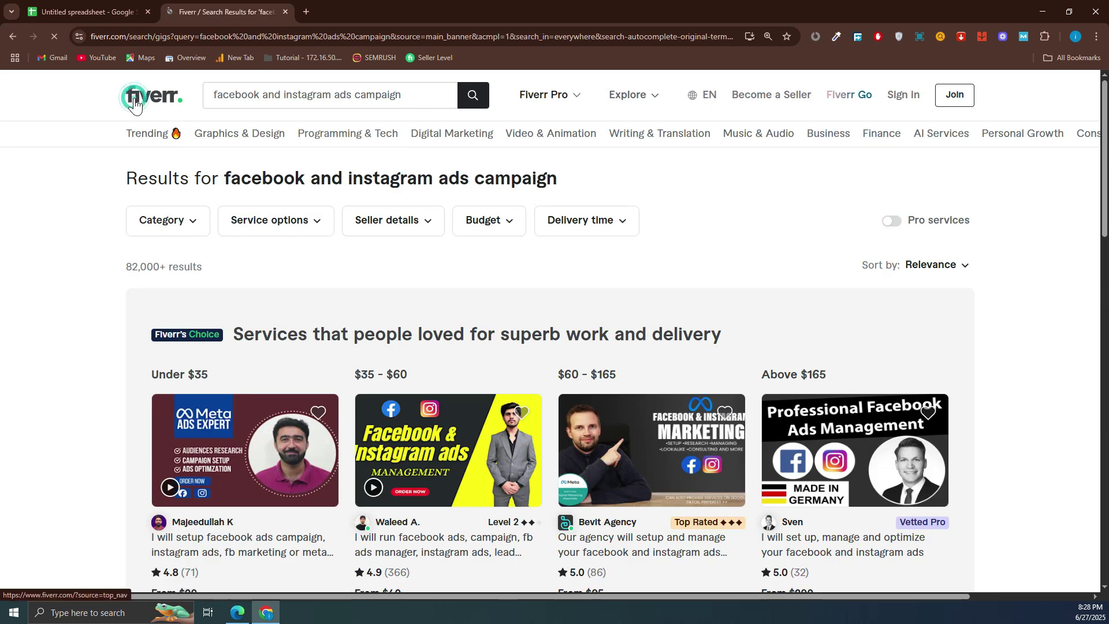
Look up suggestions for "facebook ads d" from the Fiverr home page and open the suggested search "dropshipping facebook ads"
{"action": "left_click", "coordinate": [134, 105]}
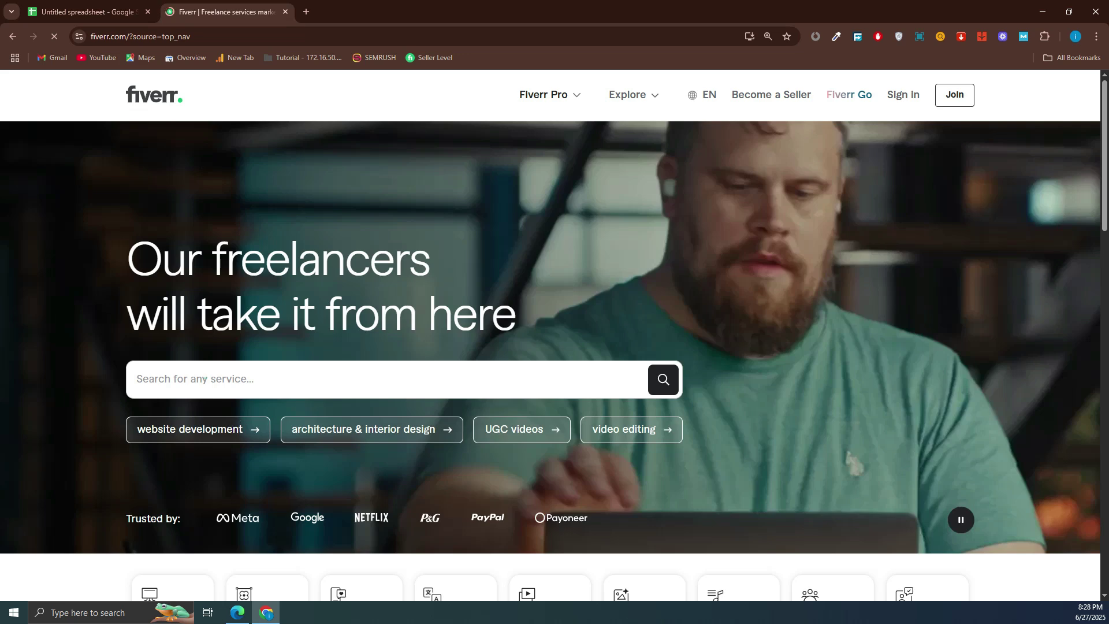
{"action": "left_click", "coordinate": [204, 379]}
{"action": "type", "text": "face"}
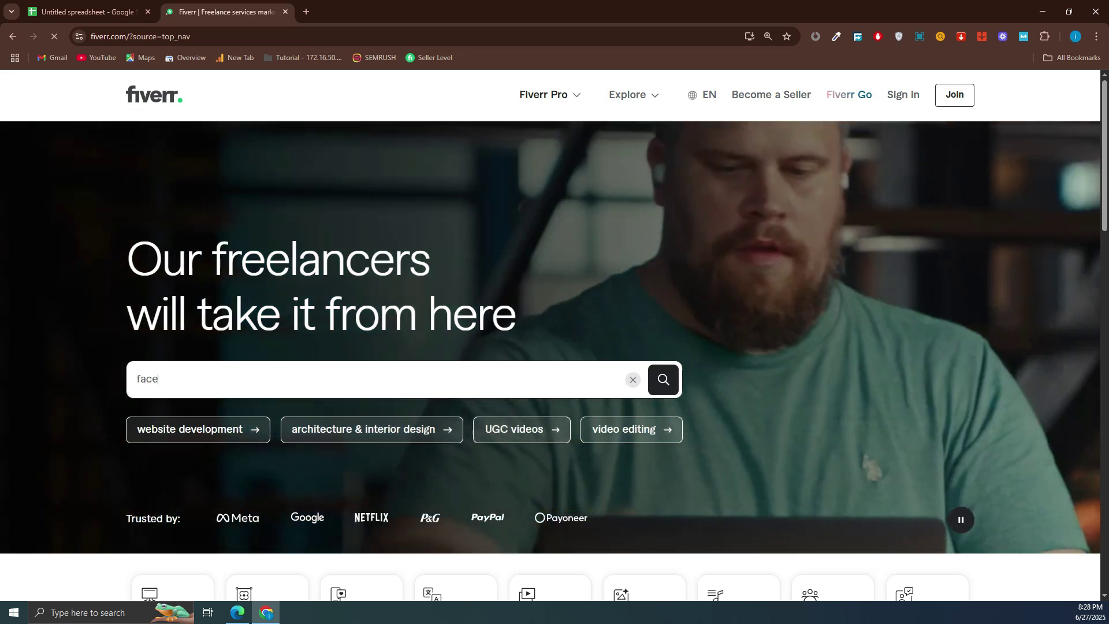
{"action": "type", "text": "book ad"}
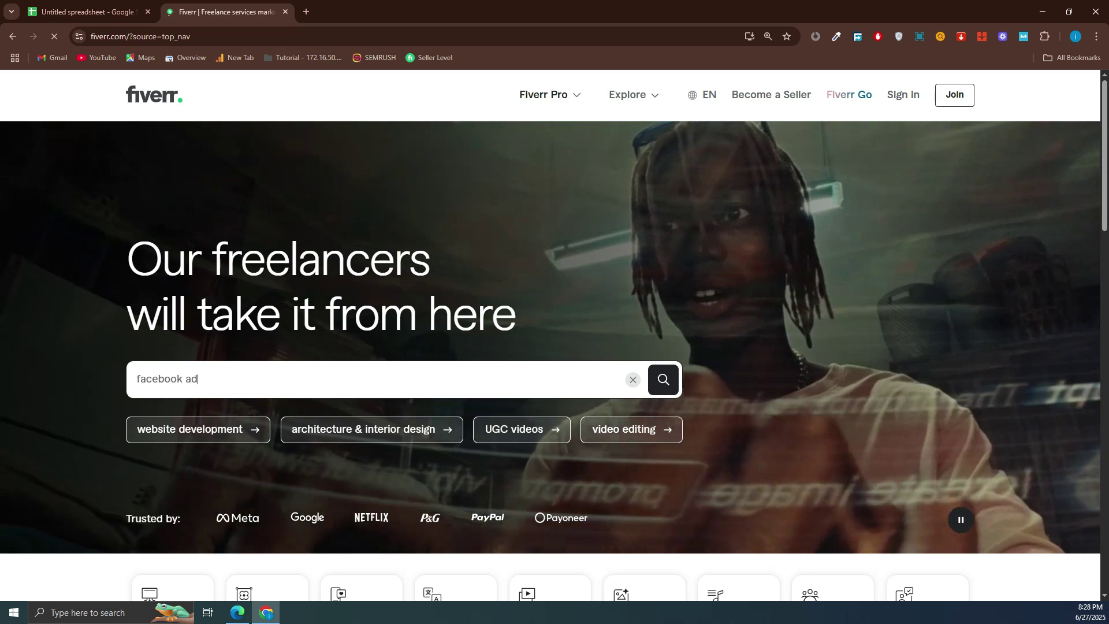
{"action": "type", "text": "s"}
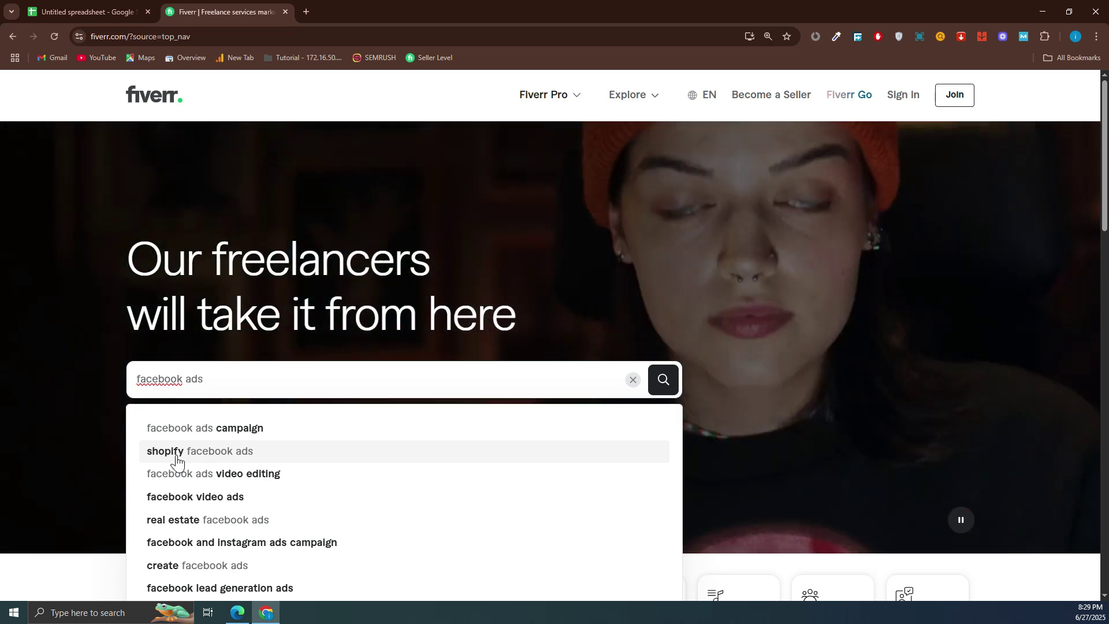
{"action": "type", "text": "d"}
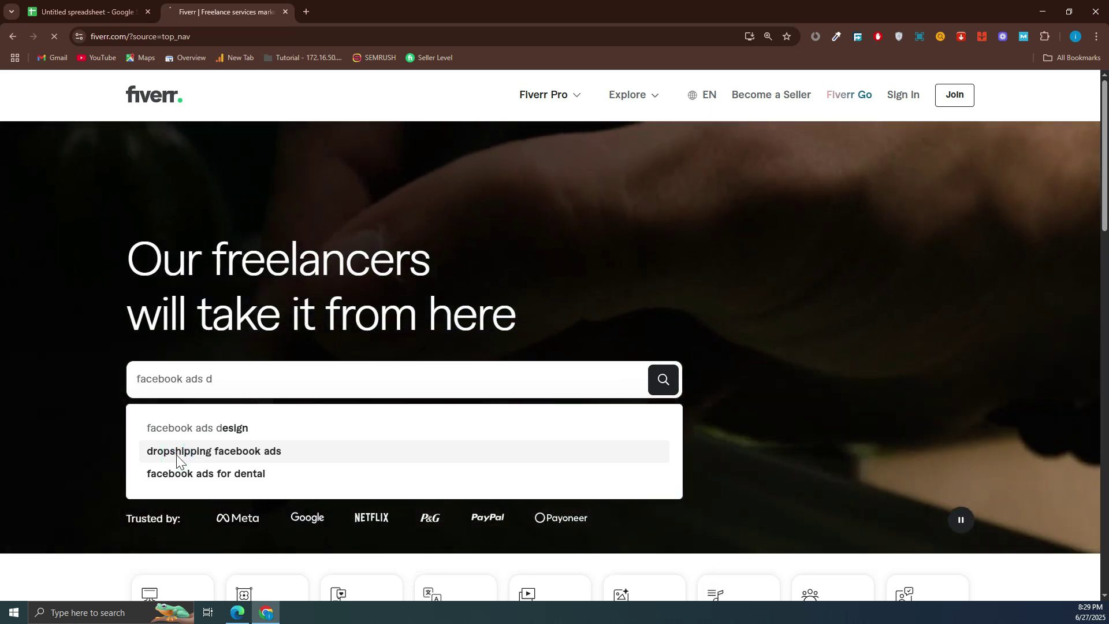
{"action": "left_click", "coordinate": [176, 456]}
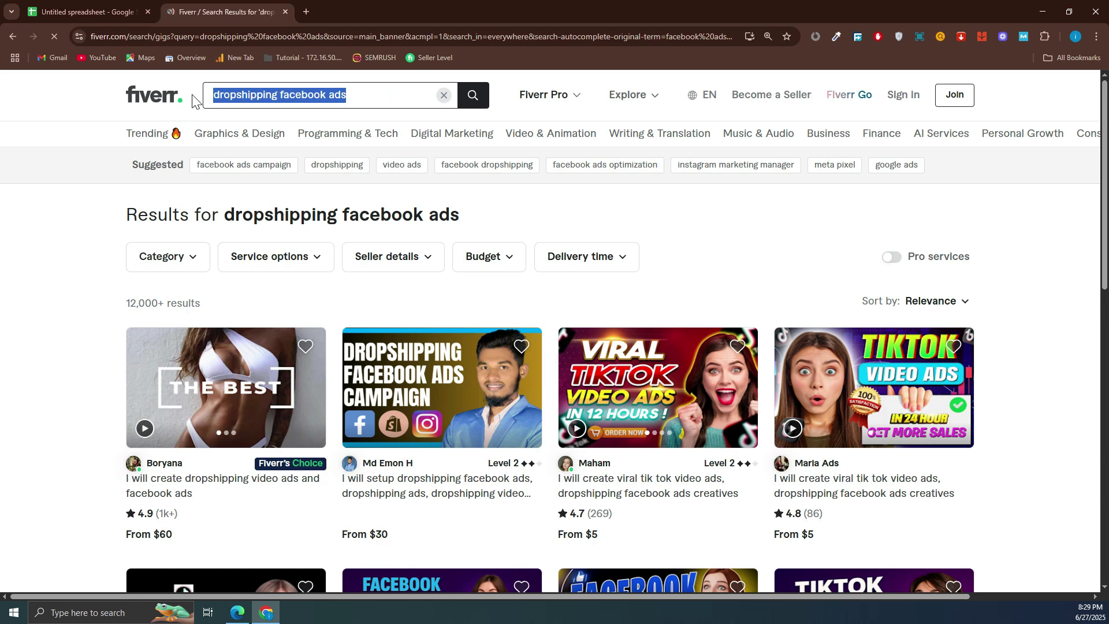
Leave the dropshipping results via the home page and examine the result count and top gigs for "facebook lead generation ads"
{"action": "left_click", "coordinate": [162, 92]}
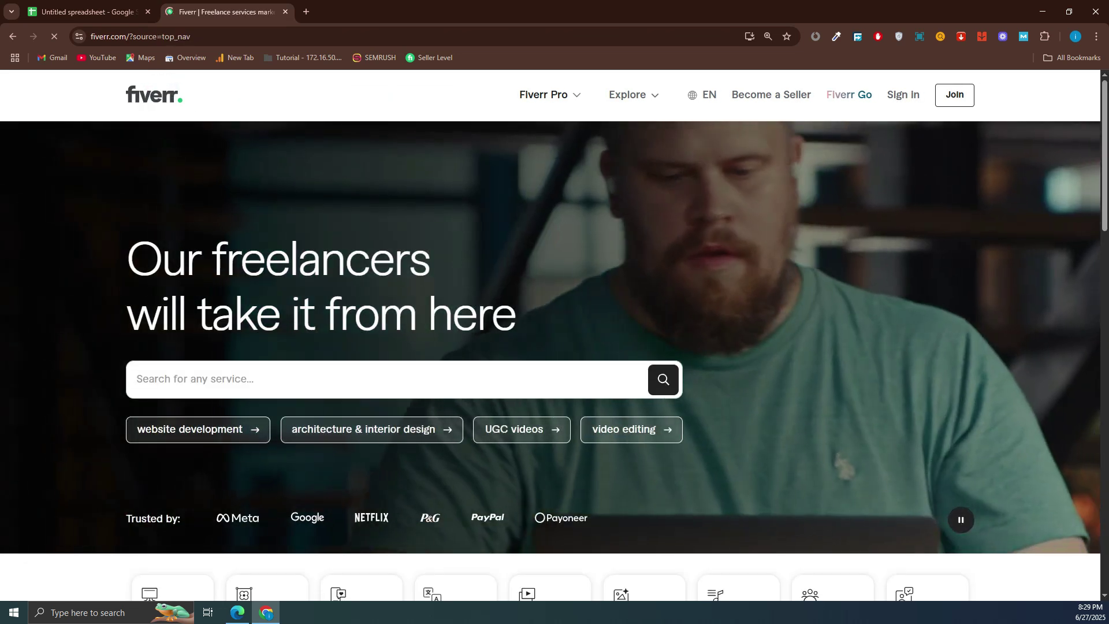
{"action": "scroll", "coordinate": [141, 370], "scroll_direction": "down", "scroll_amount": 3}
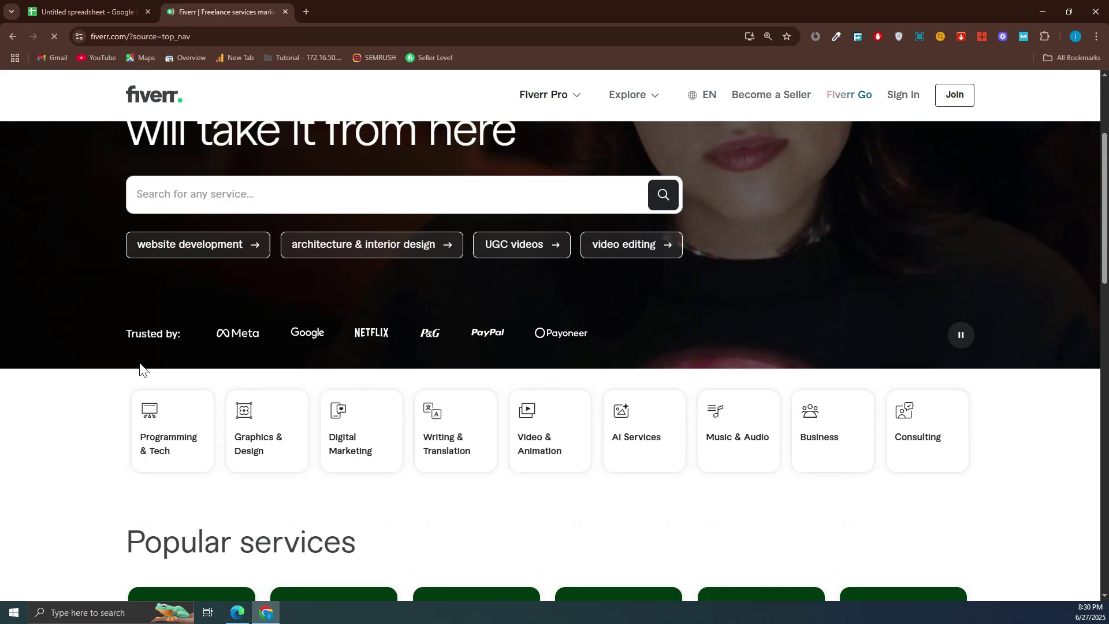
{"action": "scroll", "coordinate": [141, 370], "scroll_direction": "up", "scroll_amount": 3}
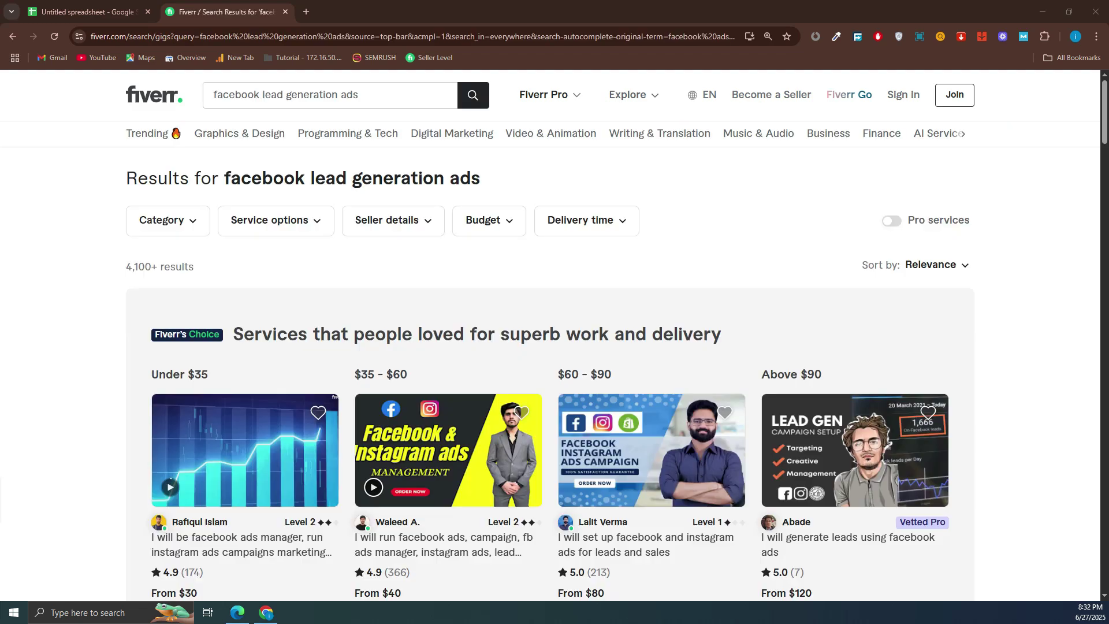
{"action": "scroll", "coordinate": [400, 423], "scroll_direction": "down", "scroll_amount": 3}
{"action": "scroll", "coordinate": [428, 409], "scroll_direction": "up", "scroll_amount": 3}
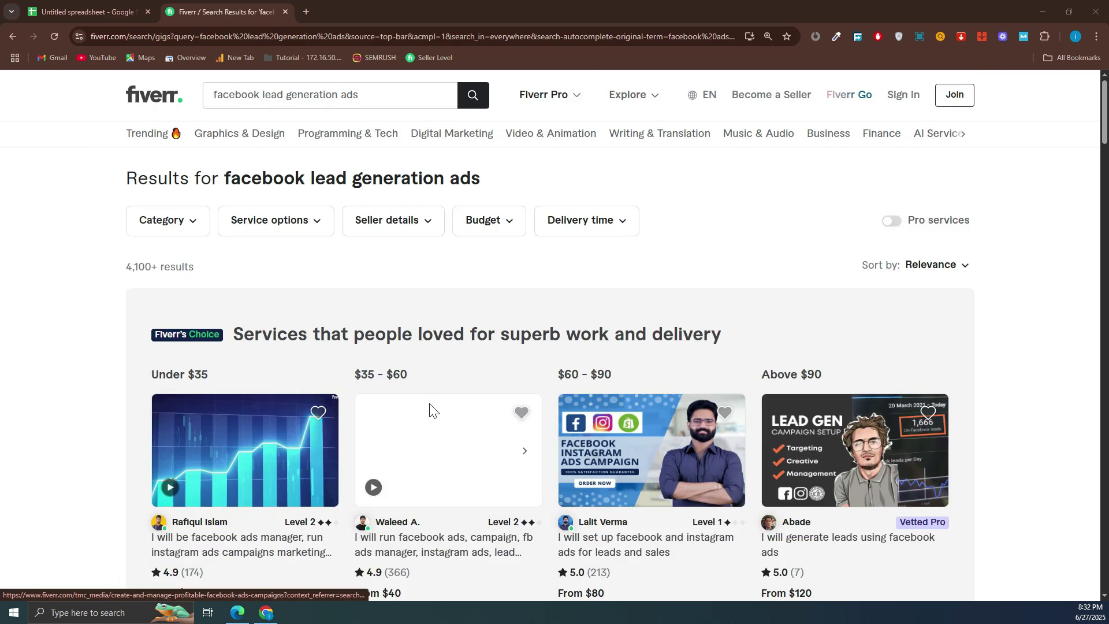
{"action": "mouse_move", "coordinate": [241, 145]}
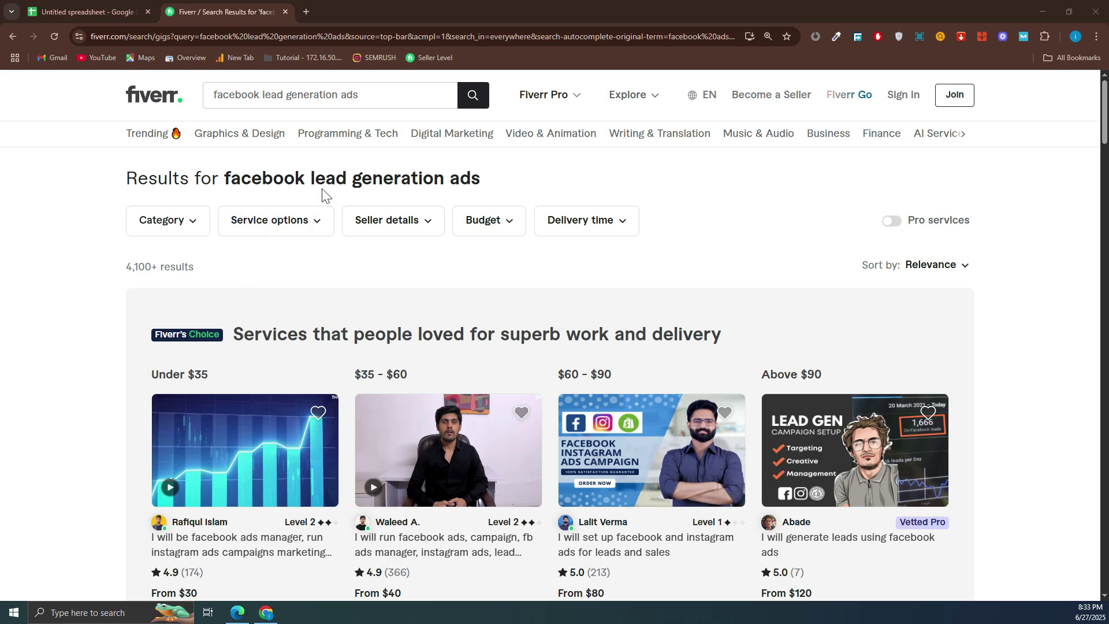
Copy the keyword "facebook lead generation ads" into cell B5 of the spreadsheet under "Targeted Keyword" and fit column B to its text
{"action": "left_click", "coordinate": [371, 92]}
{"action": "key", "text": "ctrl+c"}
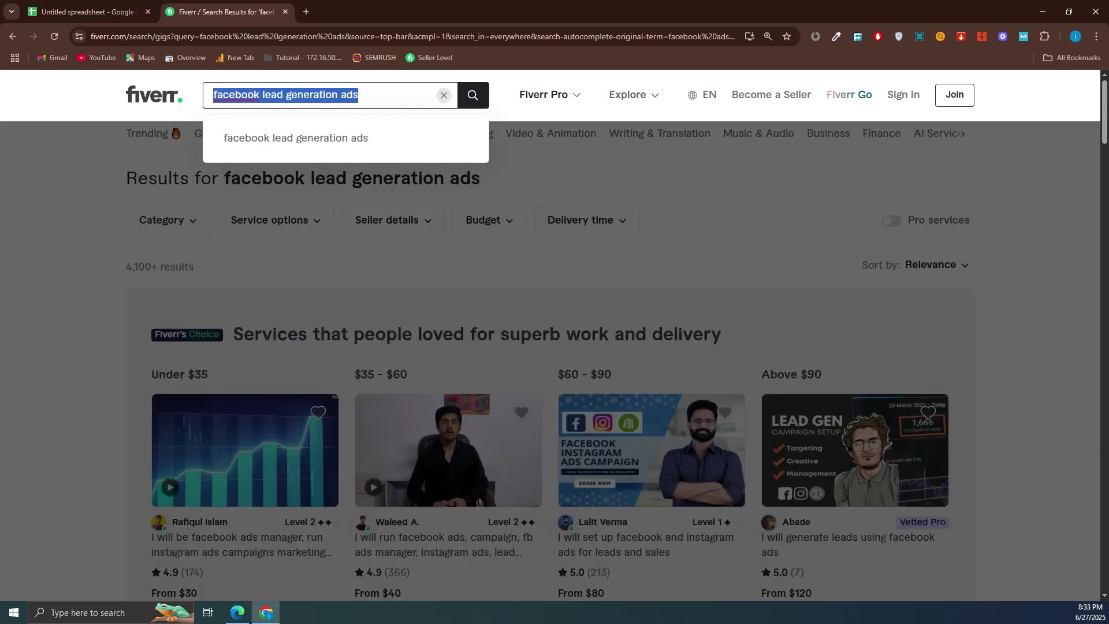
{"action": "left_click", "coordinate": [92, 11]}
{"action": "left_click", "coordinate": [129, 243]}
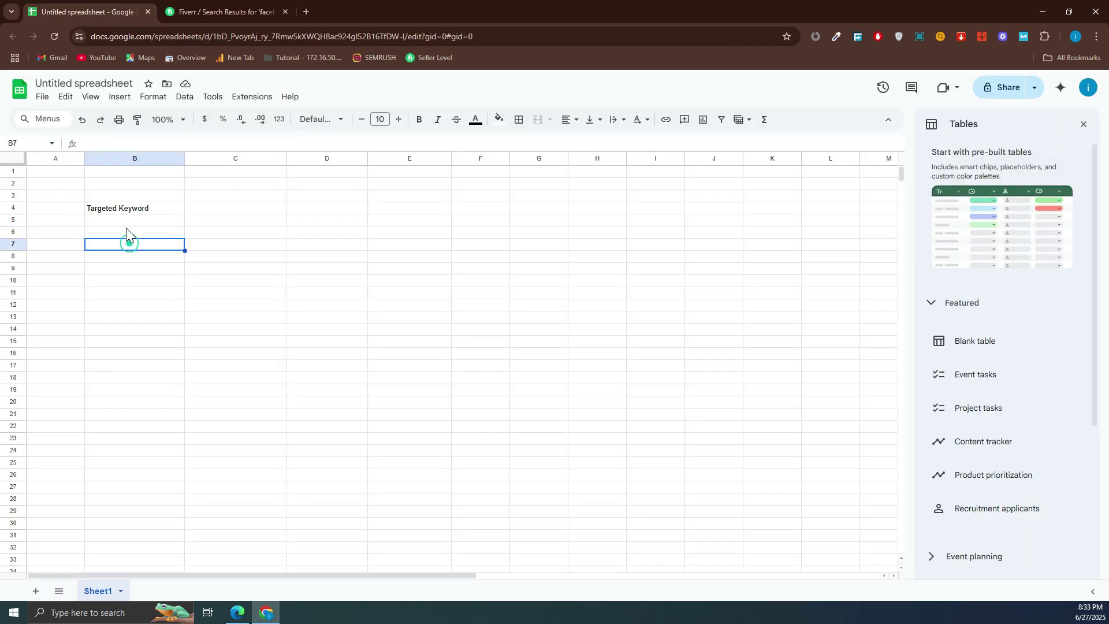
{"action": "double_click", "coordinate": [123, 219]}
{"action": "key", "text": "ctrl+v"}
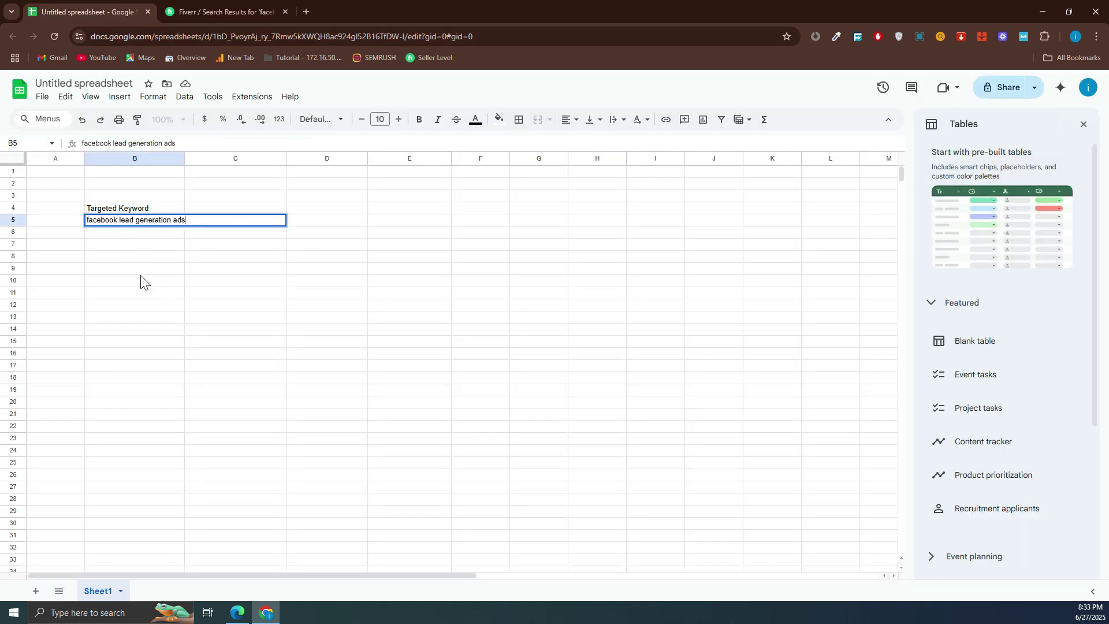
{"action": "left_click", "coordinate": [140, 284]}
{"action": "double_click", "coordinate": [185, 158]}
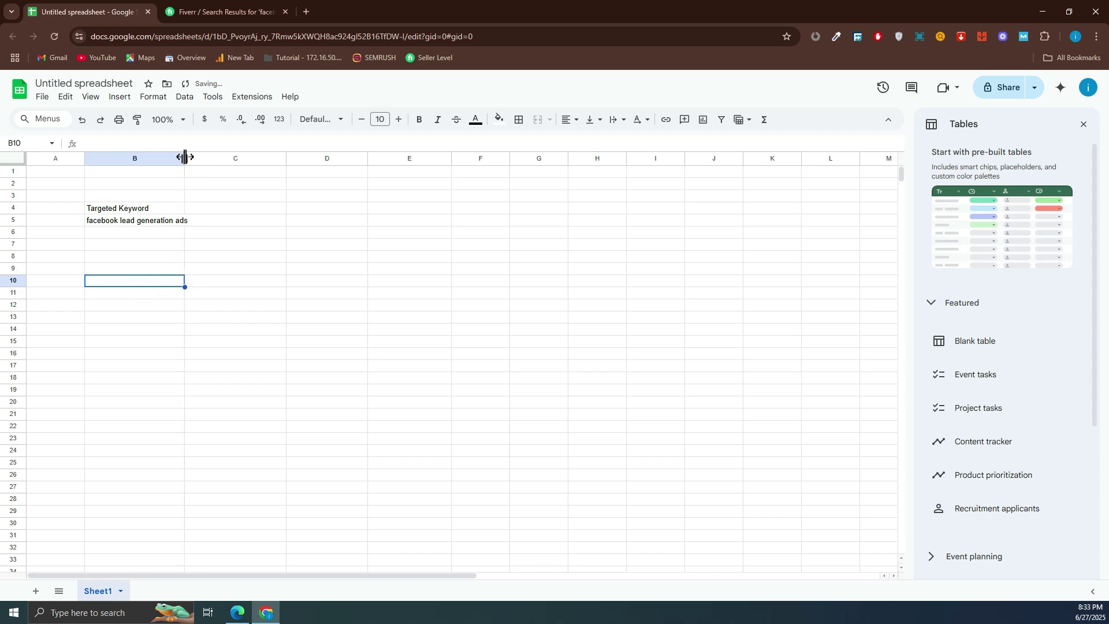
Add the bold column headings "Relevent Kyword", "Approx Competition" and "No of new profile" in cells C4 to E4
{"action": "left_click", "coordinate": [175, 307]}
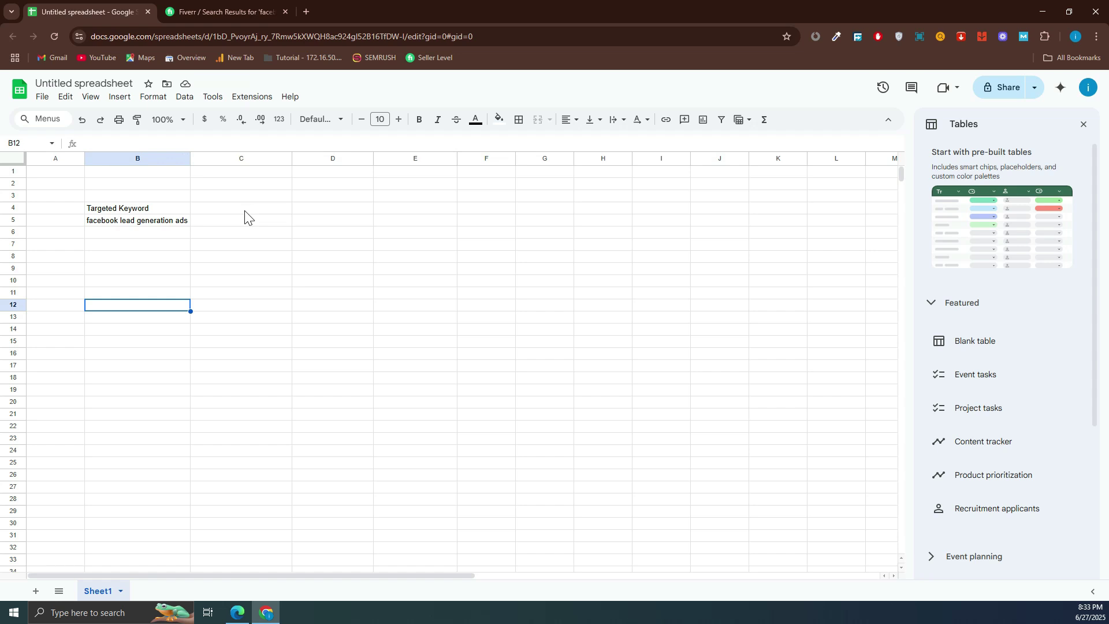
{"action": "left_click", "coordinate": [218, 204]}
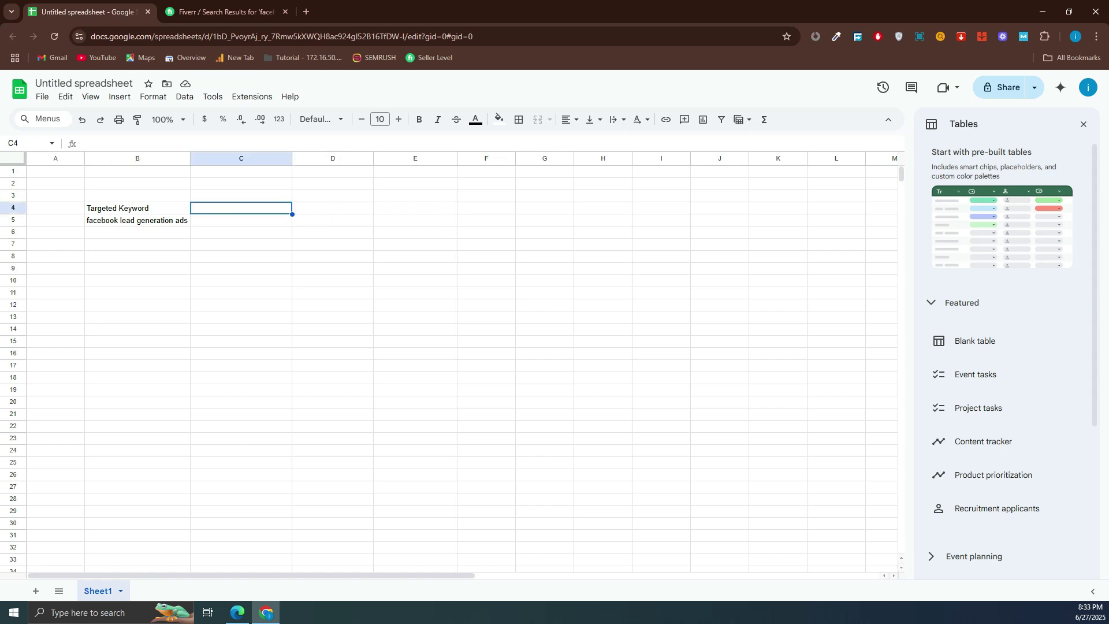
{"action": "key", "text": "ctrl+b"}
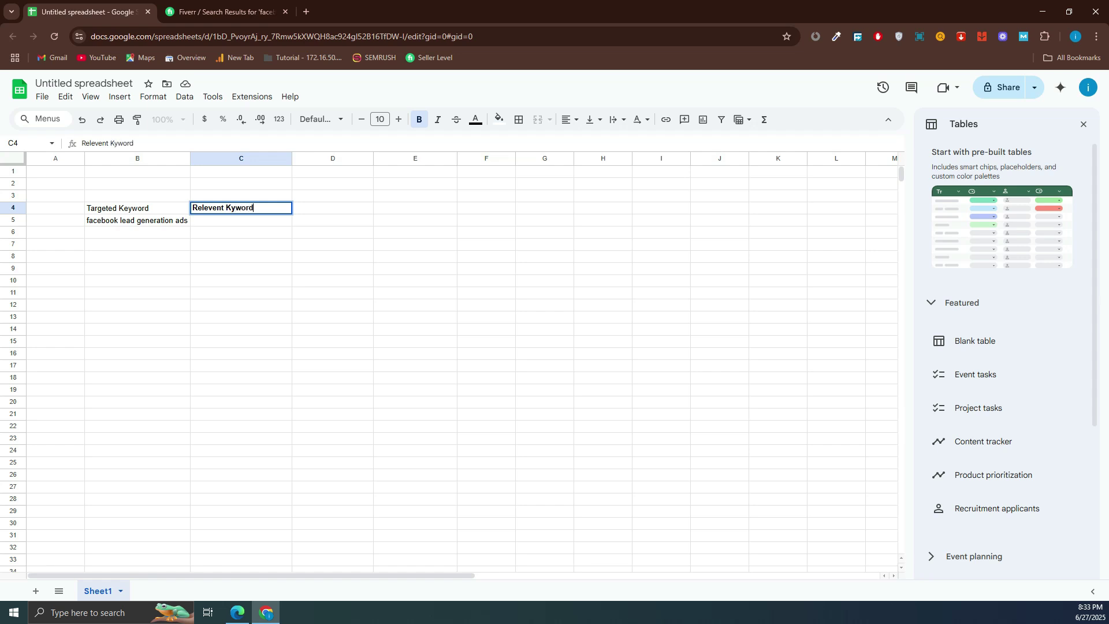
{"action": "left_click", "coordinate": [321, 208]}
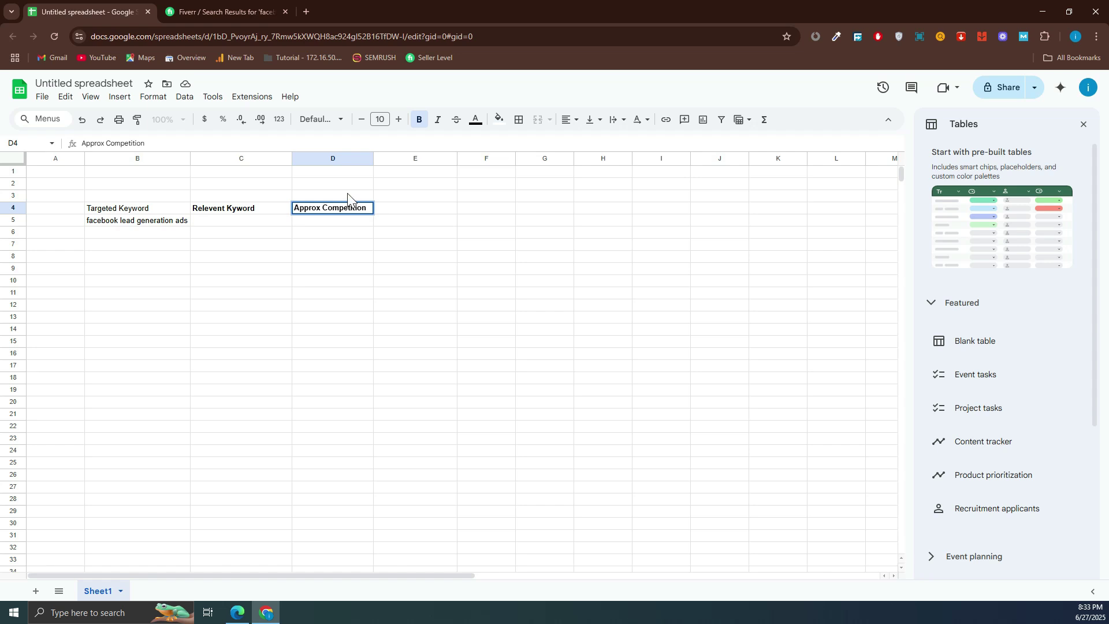
{"action": "left_click", "coordinate": [394, 208]}
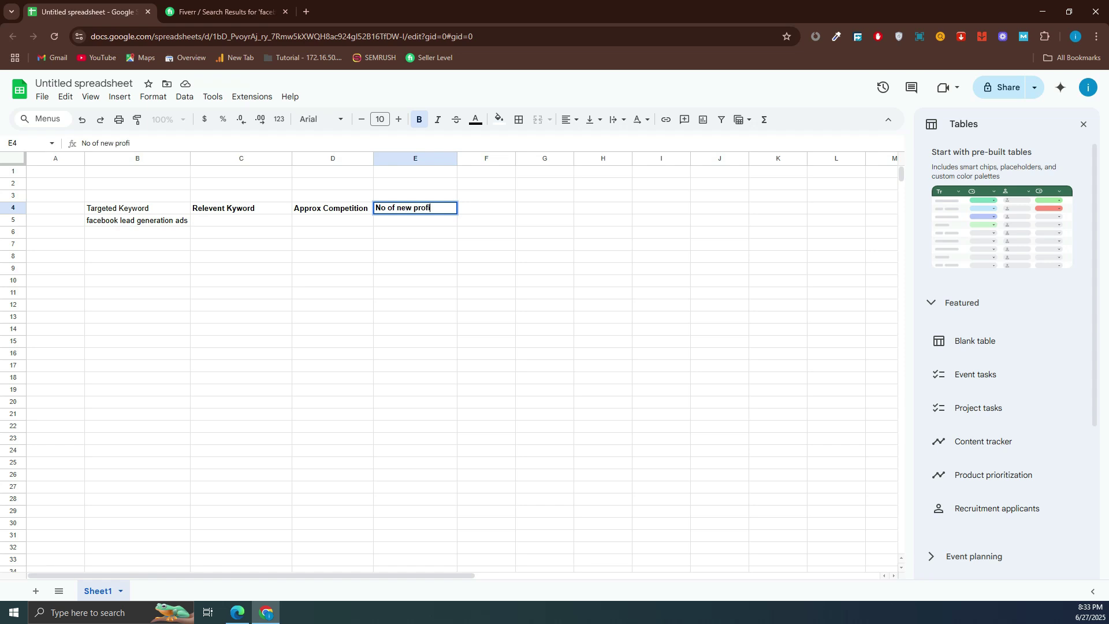
{"action": "left_click", "coordinate": [284, 245]}
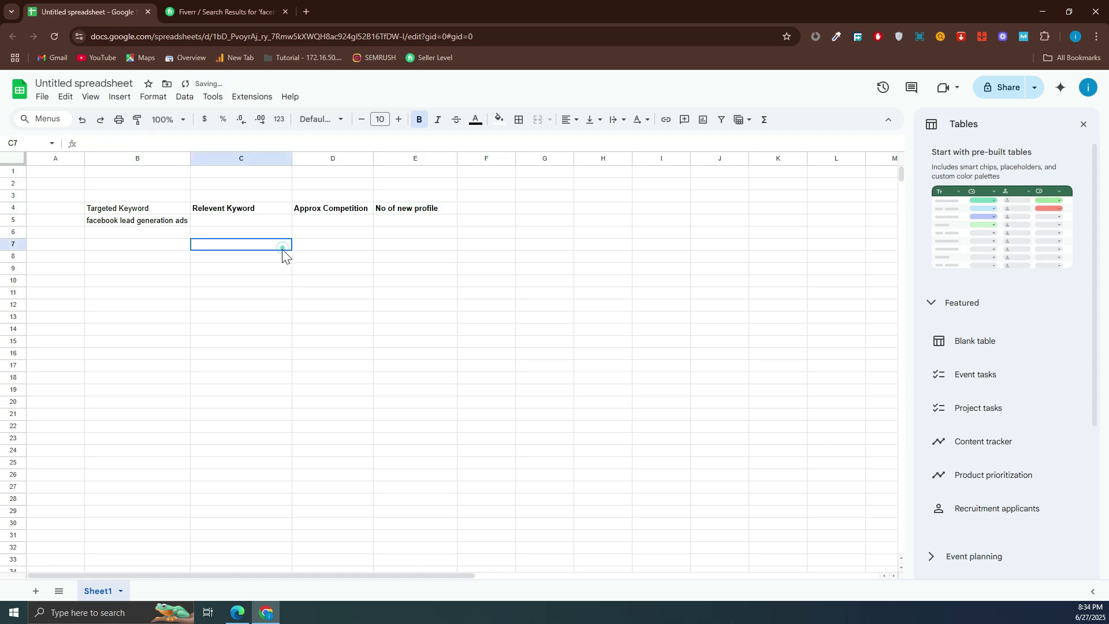
{"action": "left_click", "coordinate": [162, 222]}
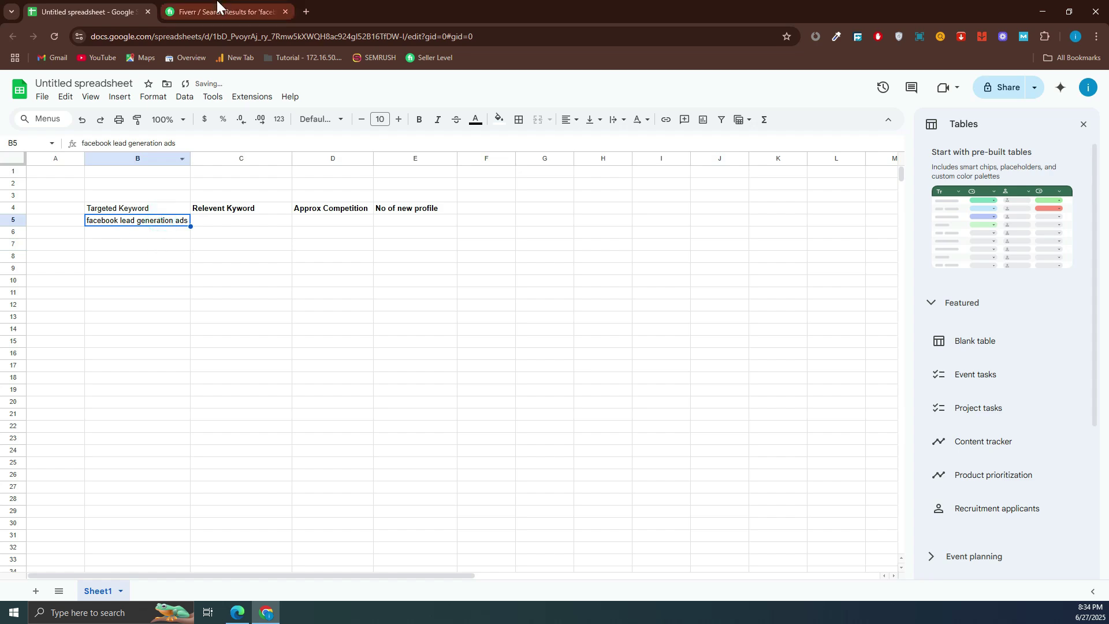
Switch to the Fiverr results for "facebook lead generation ads" and examine the titles, seller levels and review counts of the upper gigs
{"action": "left_click", "coordinate": [257, 12]}
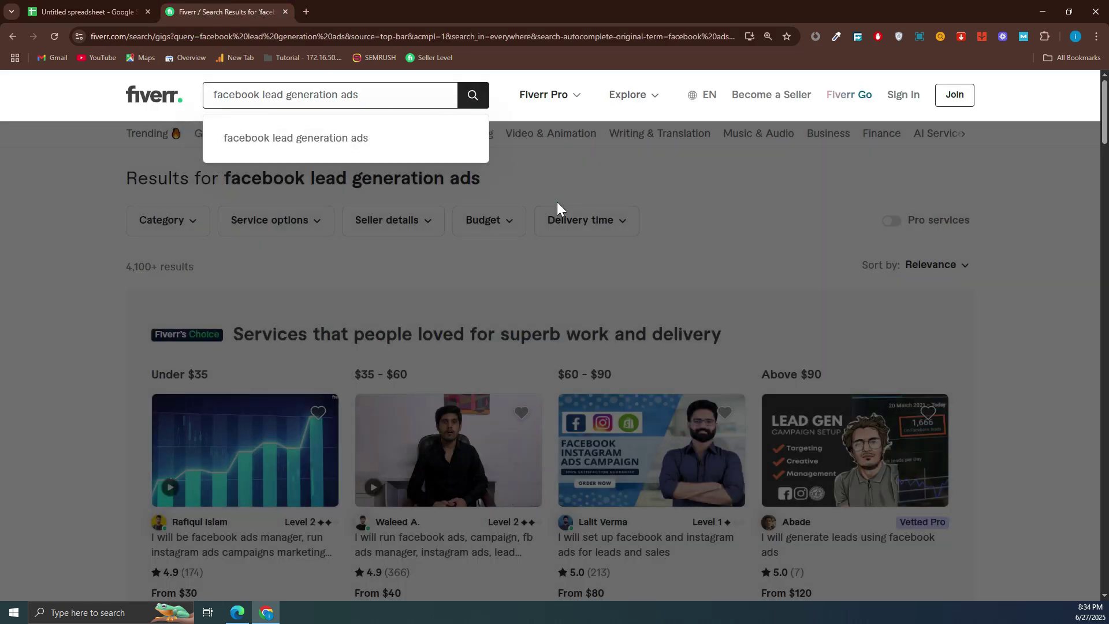
{"action": "left_click", "coordinate": [557, 202]}
{"action": "scroll", "coordinate": [644, 165], "scroll_direction": "down", "scroll_amount": 3}
{"action": "scroll", "coordinate": [647, 168], "scroll_direction": "down", "scroll_amount": 1}
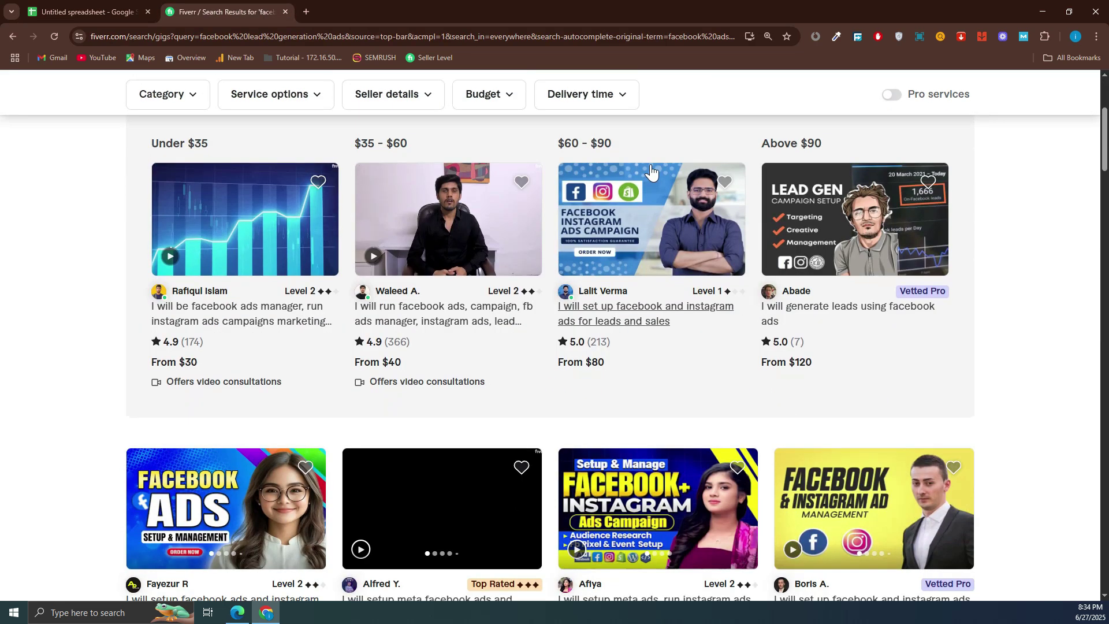
{"action": "scroll", "coordinate": [653, 174], "scroll_direction": "up", "scroll_amount": 3}
{"action": "scroll", "coordinate": [655, 168], "scroll_direction": "down", "scroll_amount": 4}
{"action": "scroll", "coordinate": [265, 261], "scroll_direction": "down", "scroll_amount": 4}
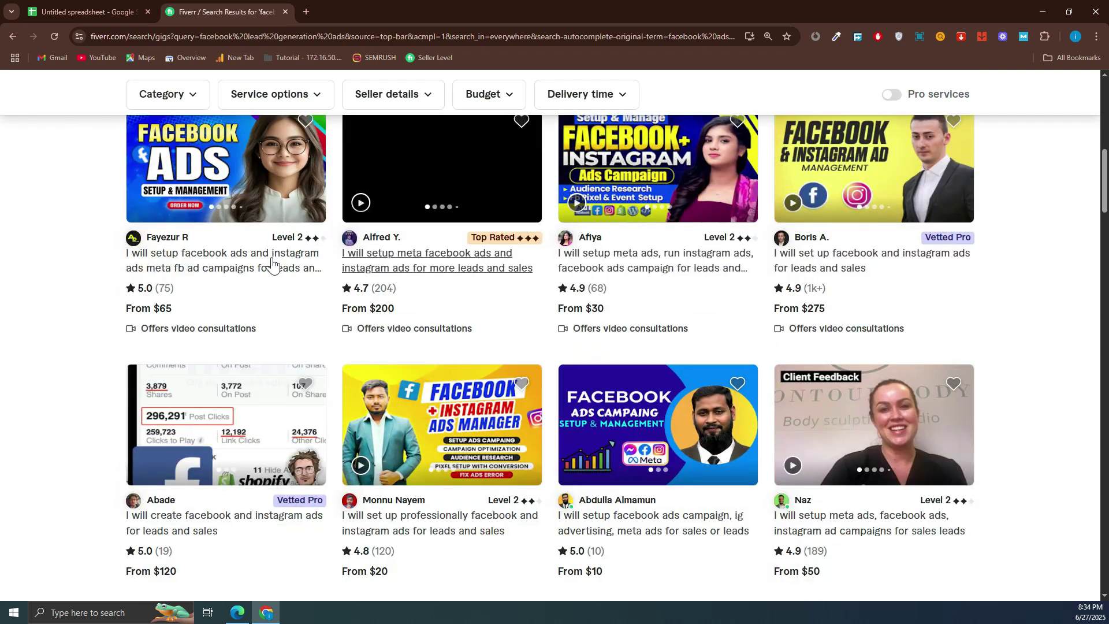
{"action": "scroll", "coordinate": [286, 250], "scroll_direction": "down", "scroll_amount": 4}
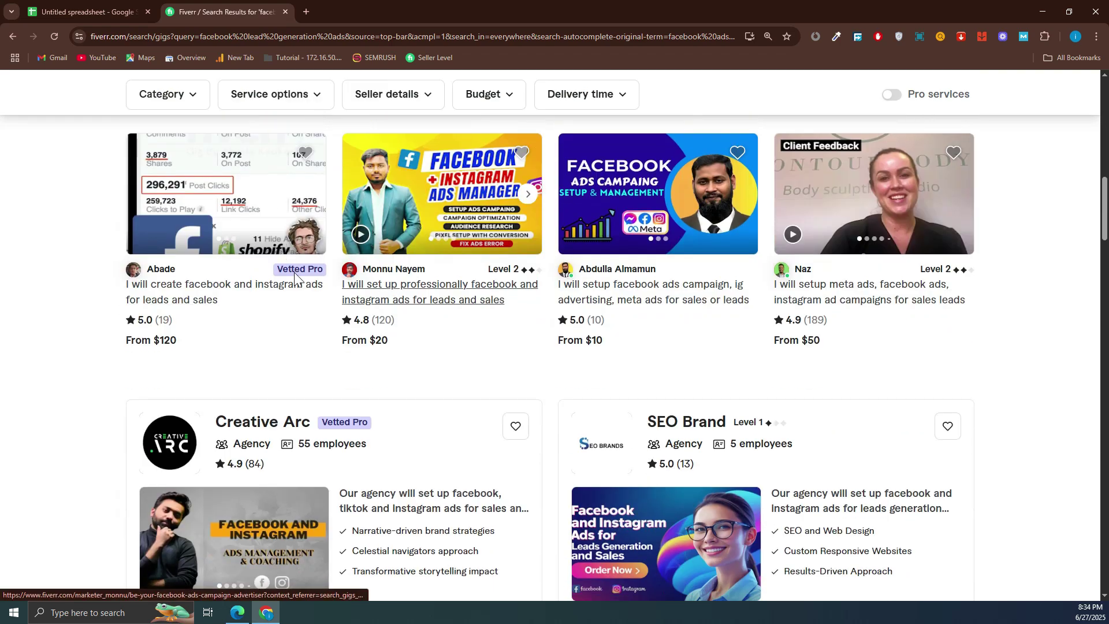
{"action": "scroll", "coordinate": [411, 315], "scroll_direction": "down", "scroll_amount": 4}
{"action": "scroll", "coordinate": [410, 315], "scroll_direction": "down", "scroll_amount": 6}
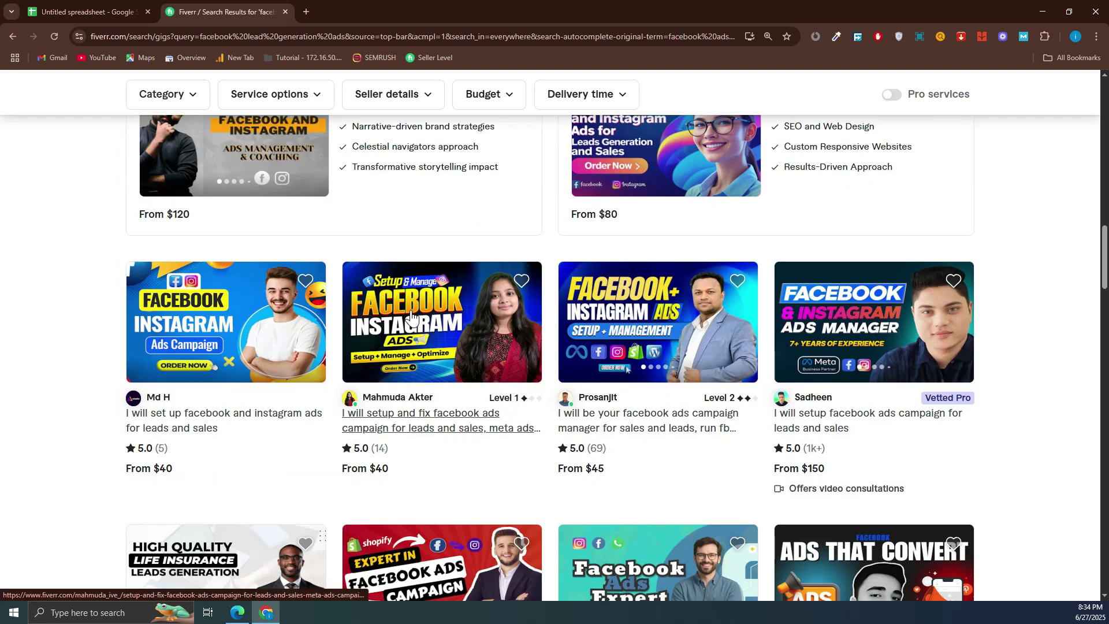
{"action": "scroll", "coordinate": [408, 311], "scroll_direction": "down", "scroll_amount": 5}
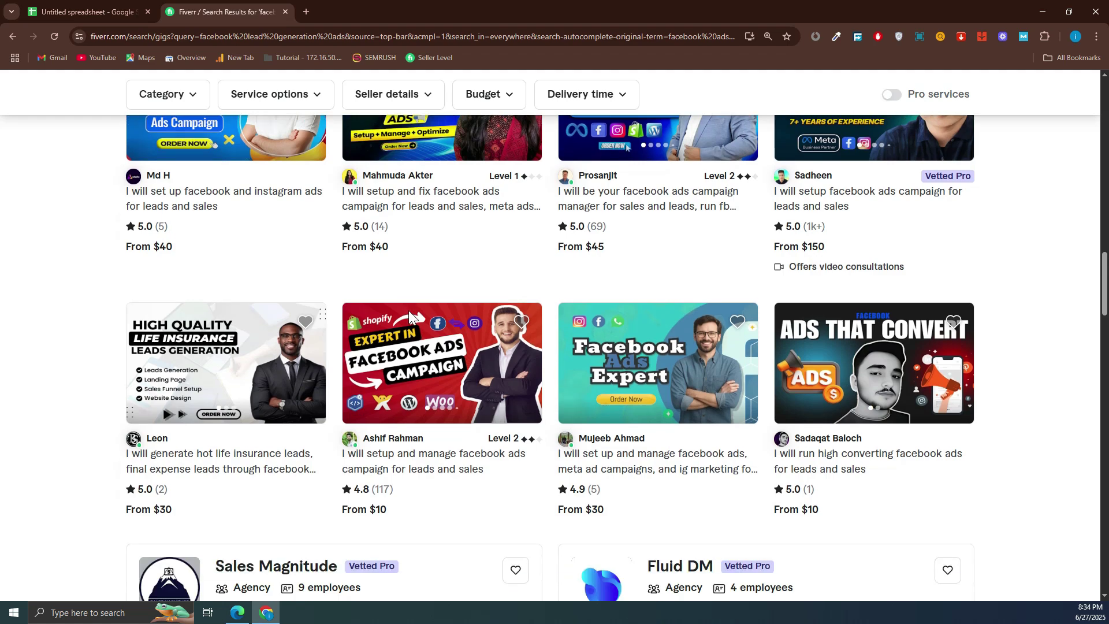
{"action": "scroll", "coordinate": [409, 317], "scroll_direction": "up", "scroll_amount": 2}
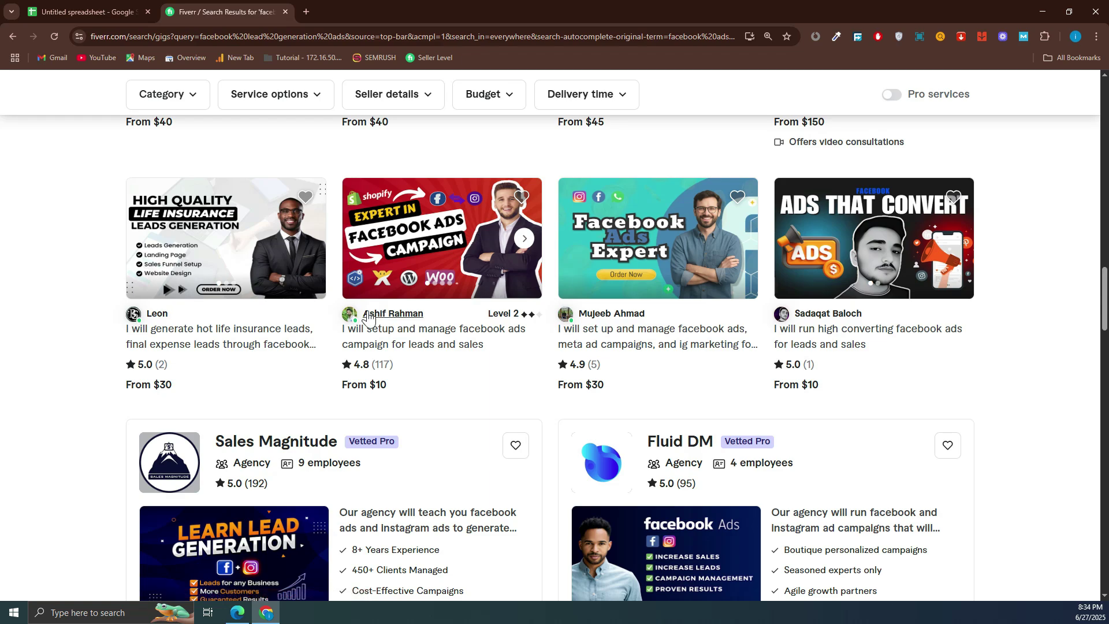
{"action": "scroll", "coordinate": [369, 317], "scroll_direction": "up", "scroll_amount": 8}
{"action": "scroll", "coordinate": [368, 318], "scroll_direction": "up", "scroll_amount": 14}
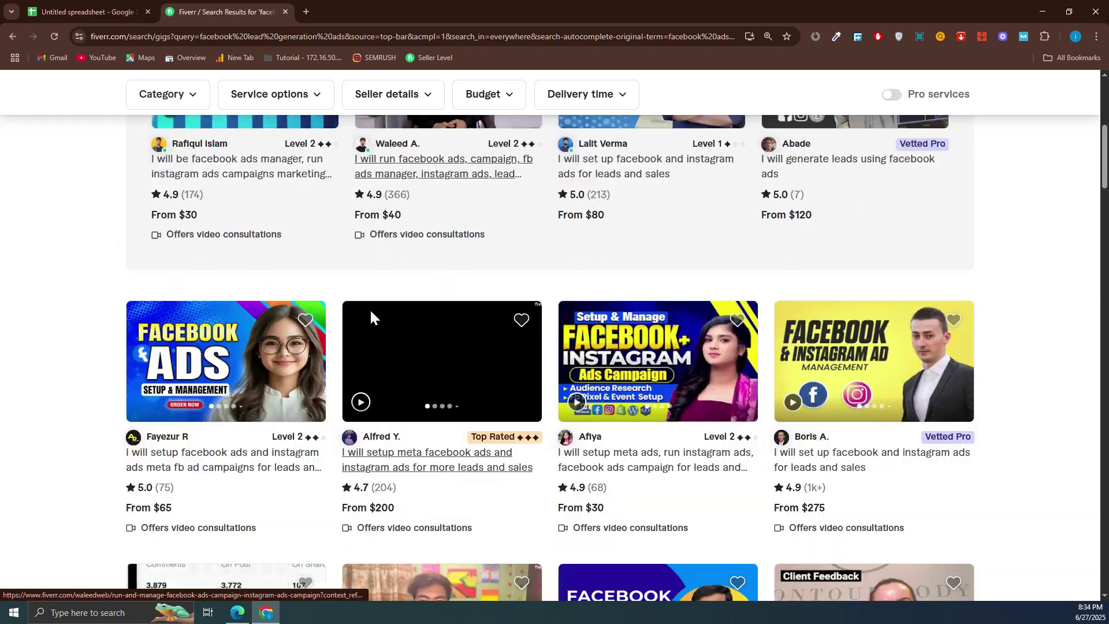
{"action": "scroll", "coordinate": [369, 312], "scroll_direction": "down", "scroll_amount": 7}
{"action": "scroll", "coordinate": [372, 318], "scroll_direction": "down", "scroll_amount": 5}
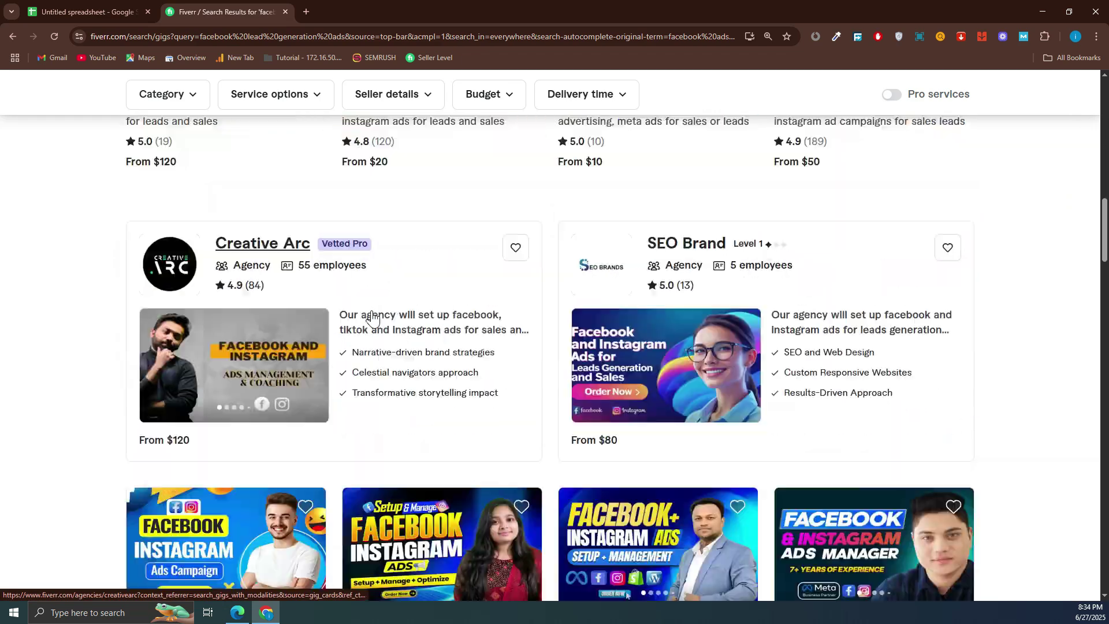
{"action": "scroll", "coordinate": [372, 315], "scroll_direction": "up", "scroll_amount": 1}
{"action": "scroll", "coordinate": [372, 316], "scroll_direction": "up", "scroll_amount": 3}
{"action": "scroll", "coordinate": [369, 317], "scroll_direction": "down", "scroll_amount": 10}
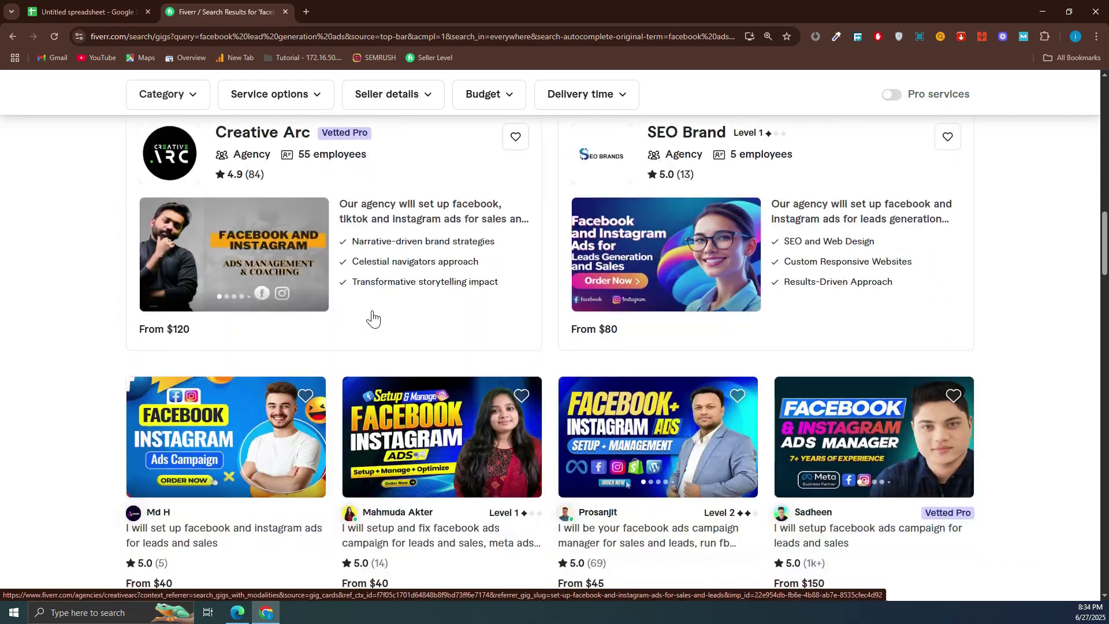
{"action": "scroll", "coordinate": [373, 317], "scroll_direction": "up", "scroll_amount": 15}
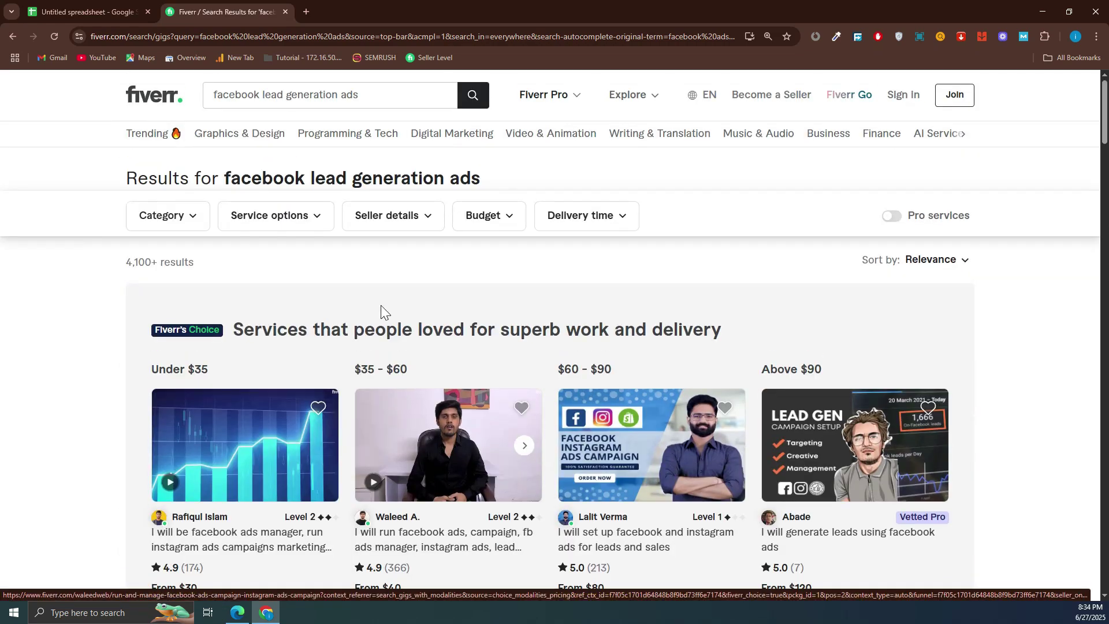
Go through the whole first page of gigs again, checking for new sellers with no level badge and few reviews
{"action": "scroll", "coordinate": [379, 312], "scroll_direction": "down", "scroll_amount": 5}
{"action": "scroll", "coordinate": [381, 312], "scroll_direction": "down", "scroll_amount": 7}
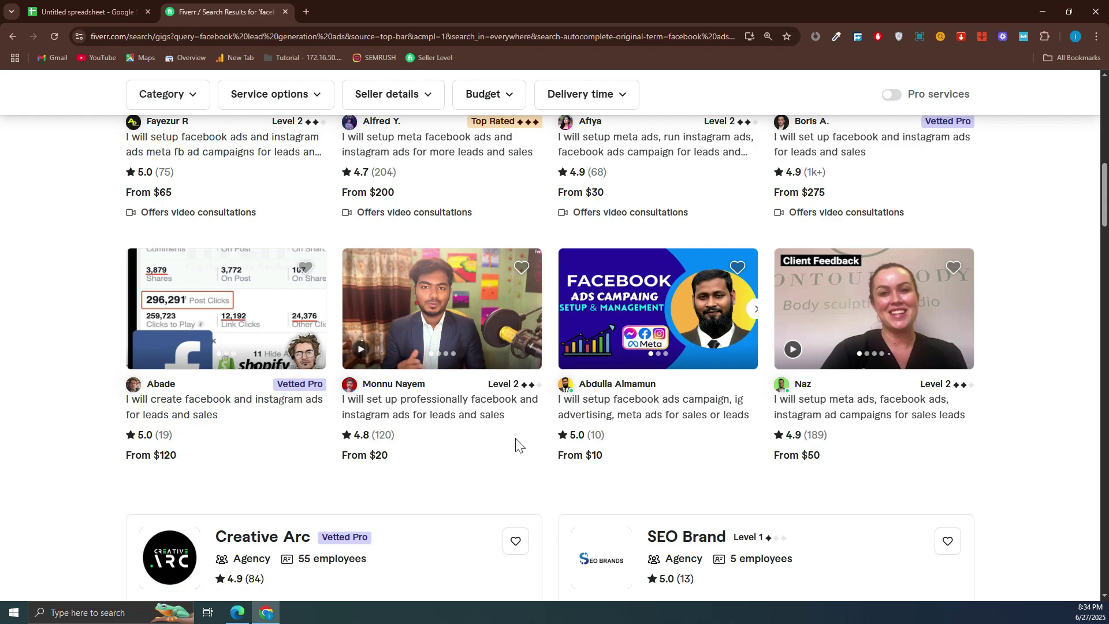
{"action": "scroll", "coordinate": [434, 447], "scroll_direction": "up", "scroll_amount": 5}
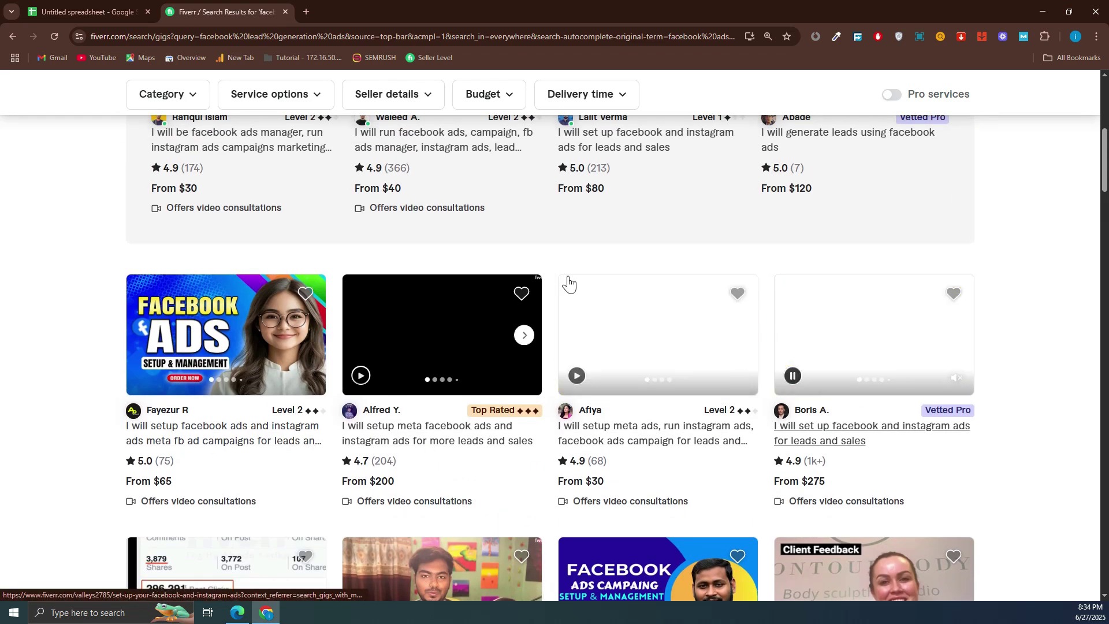
{"action": "scroll", "coordinate": [758, 306], "scroll_direction": "down", "scroll_amount": 1}
{"action": "scroll", "coordinate": [758, 307], "scroll_direction": "down", "scroll_amount": 10}
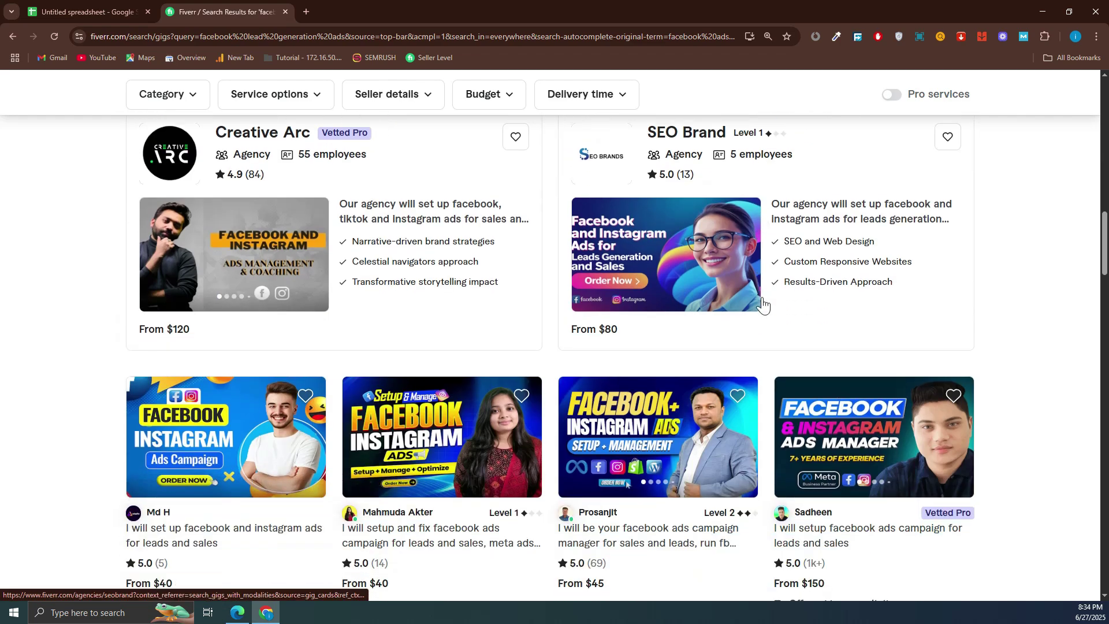
{"action": "scroll", "coordinate": [612, 301], "scroll_direction": "down", "scroll_amount": 3}
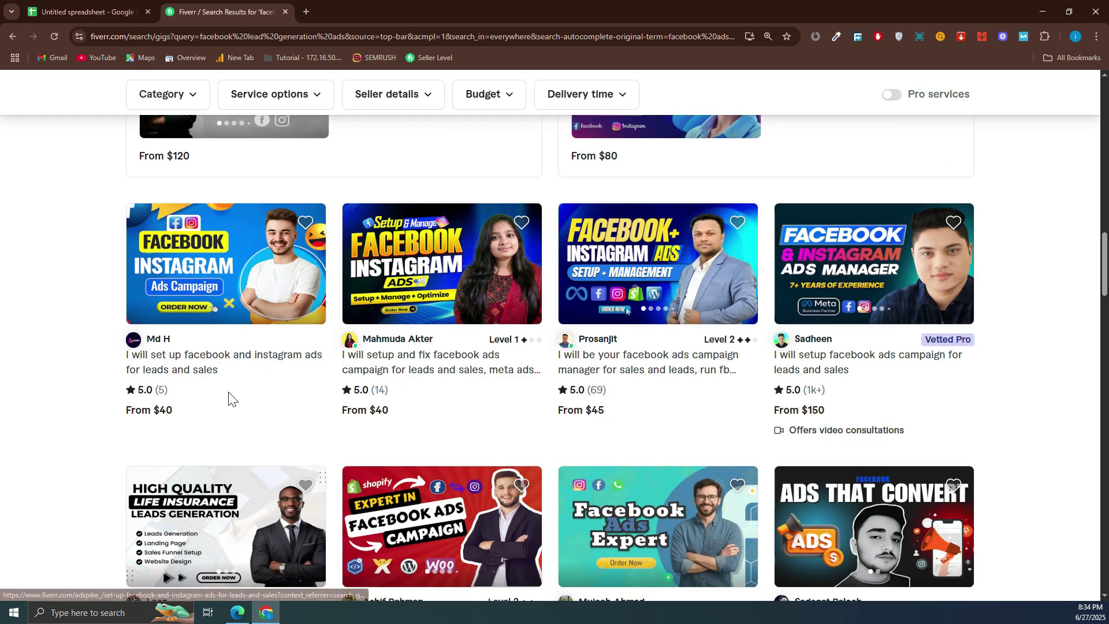
{"action": "scroll", "coordinate": [210, 369], "scroll_direction": "down", "scroll_amount": 5}
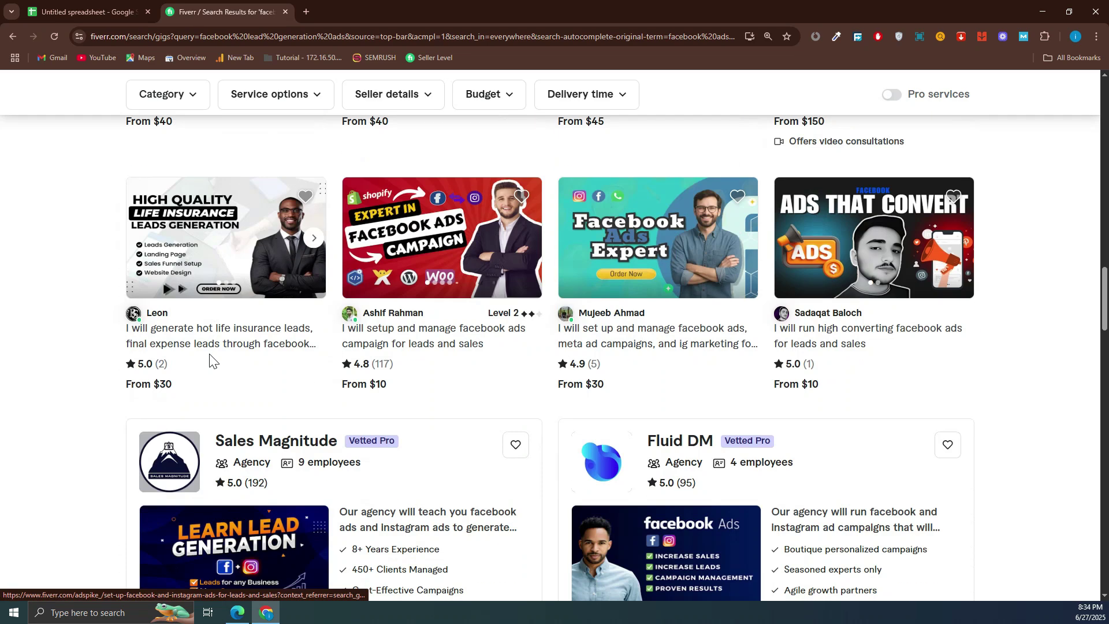
{"action": "scroll", "coordinate": [210, 361], "scroll_direction": "down", "scroll_amount": 1}
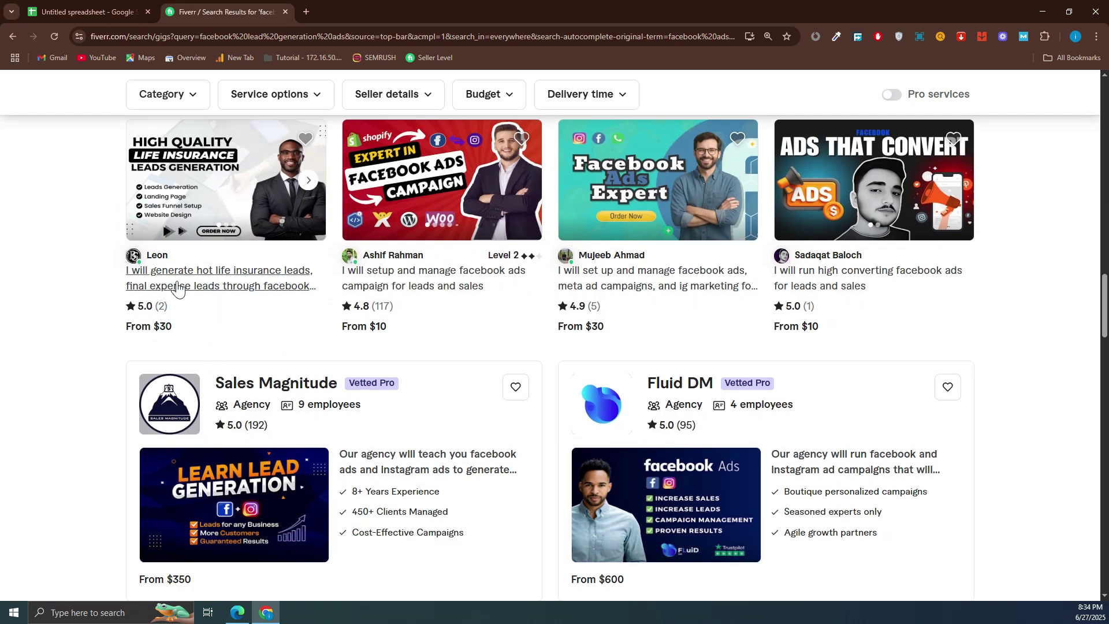
{"action": "scroll", "coordinate": [793, 300], "scroll_direction": "down", "scroll_amount": 2}
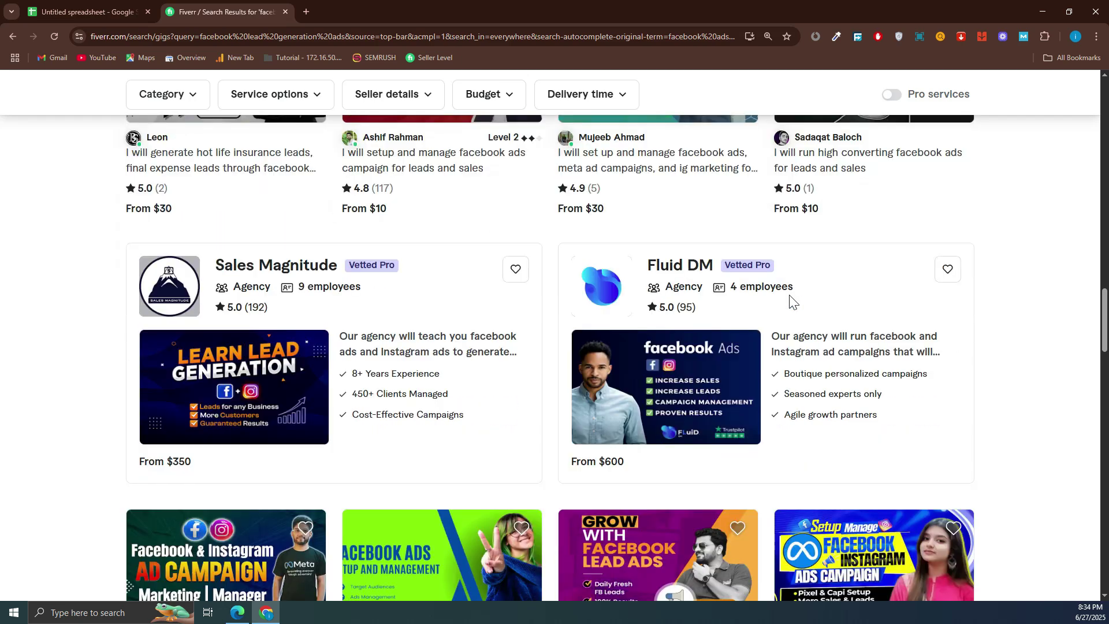
{"action": "scroll", "coordinate": [792, 300], "scroll_direction": "down", "scroll_amount": 5}
{"action": "scroll", "coordinate": [462, 369], "scroll_direction": "down", "scroll_amount": 2}
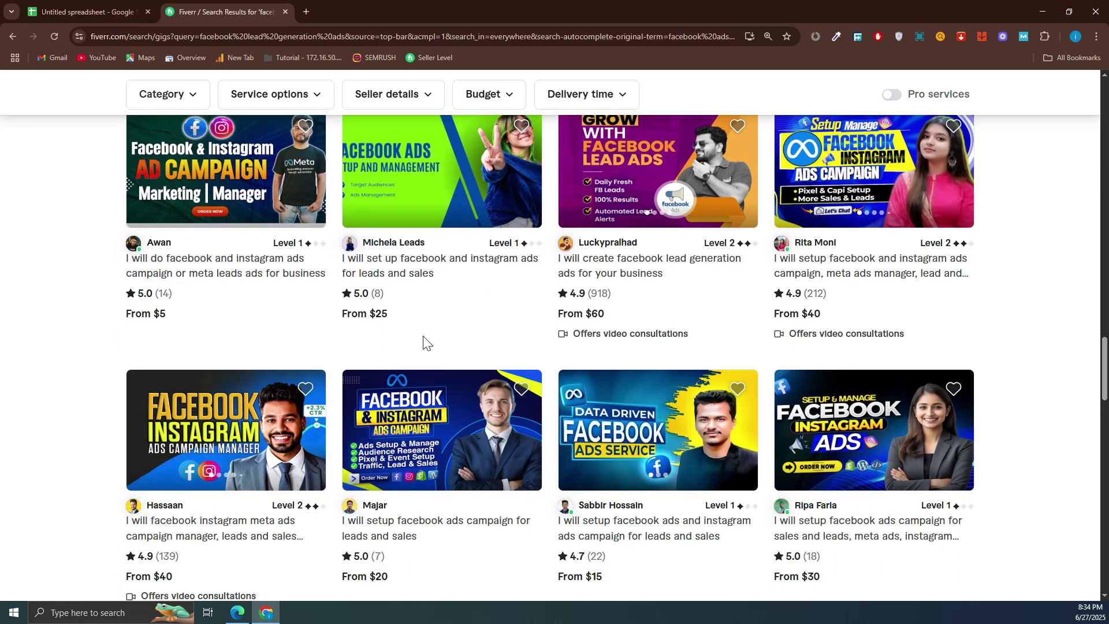
{"action": "scroll", "coordinate": [446, 314], "scroll_direction": "down", "scroll_amount": 3}
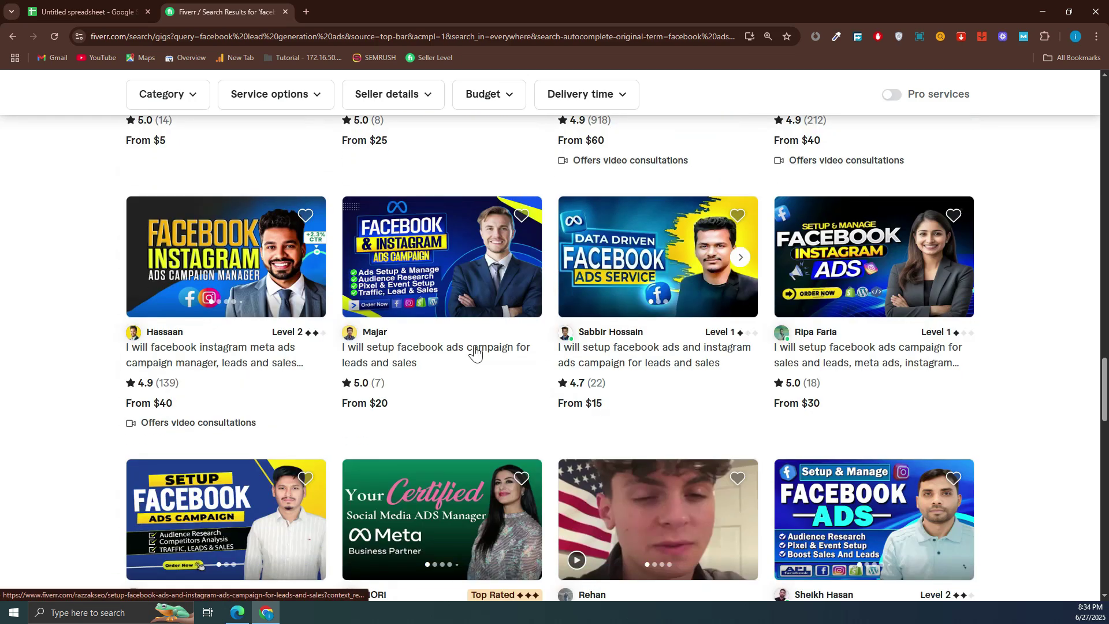
{"action": "scroll", "coordinate": [474, 350], "scroll_direction": "down", "scroll_amount": 6}
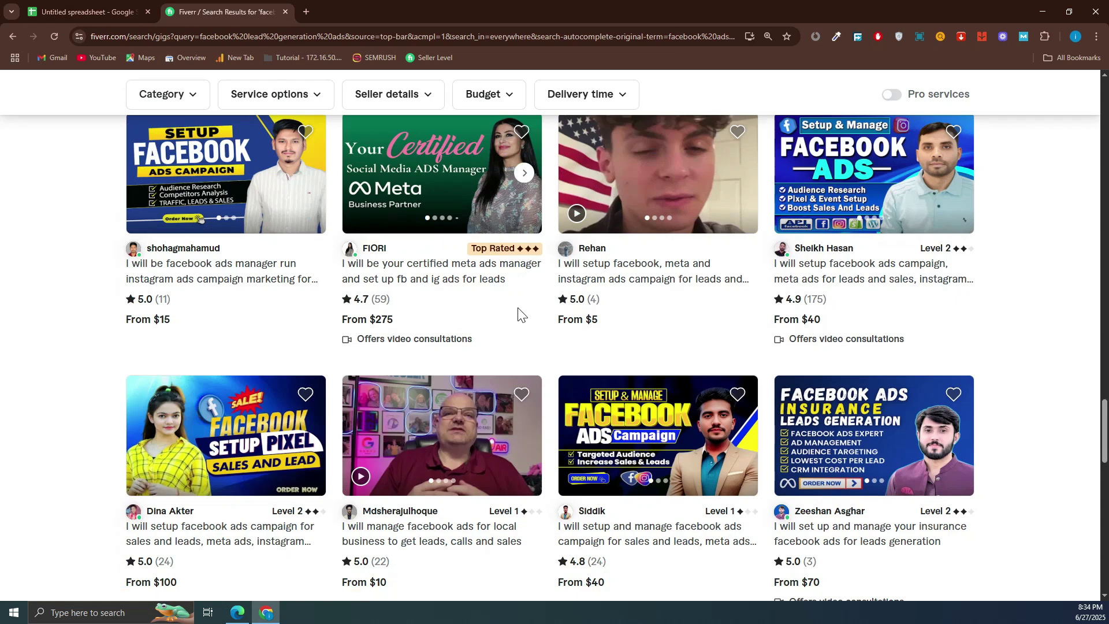
{"action": "scroll", "coordinate": [909, 318], "scroll_direction": "down", "scroll_amount": 7}
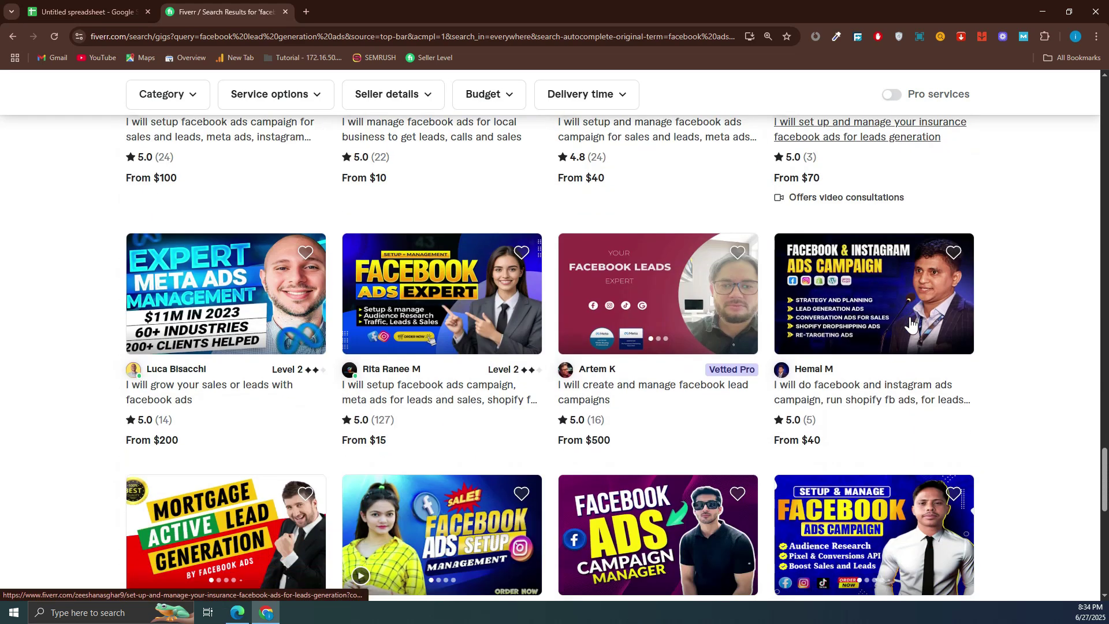
{"action": "scroll", "coordinate": [911, 324], "scroll_direction": "down", "scroll_amount": 4}
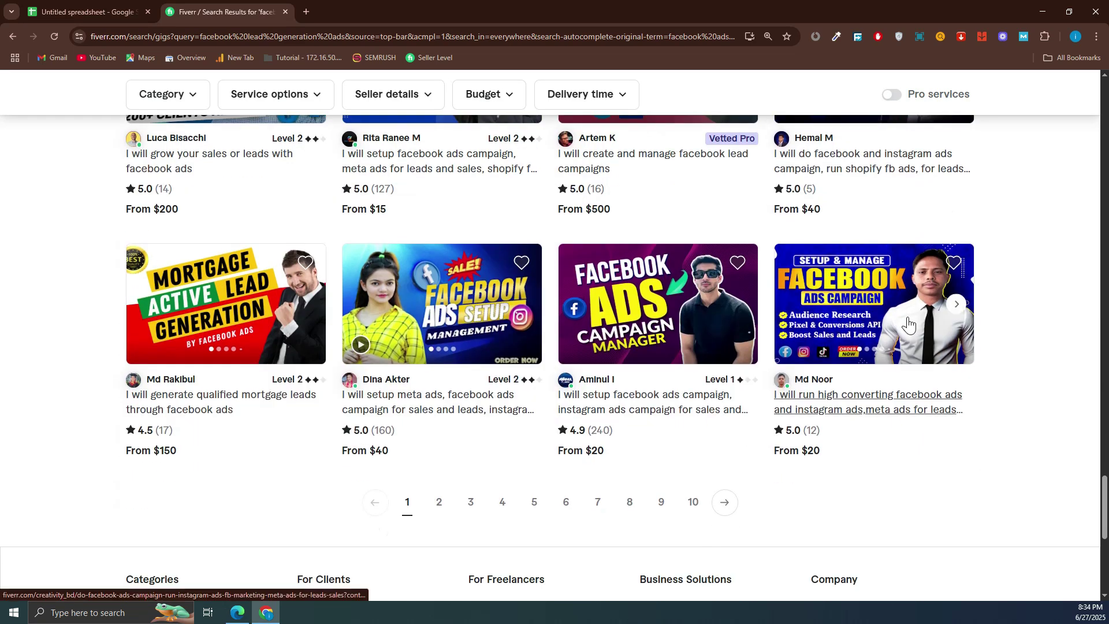
Open page 2 of the "facebook lead generation ads" results and examine its gigs for seller levels and review counts
{"action": "left_click", "coordinate": [450, 511]}
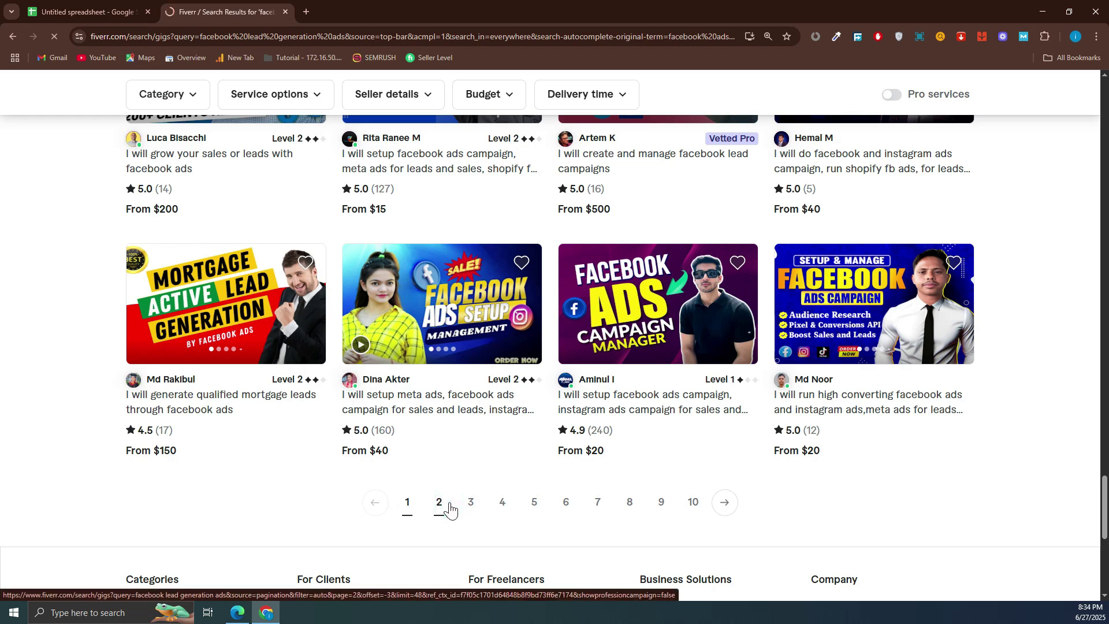
{"action": "scroll", "coordinate": [445, 496], "scroll_direction": "down", "scroll_amount": 1}
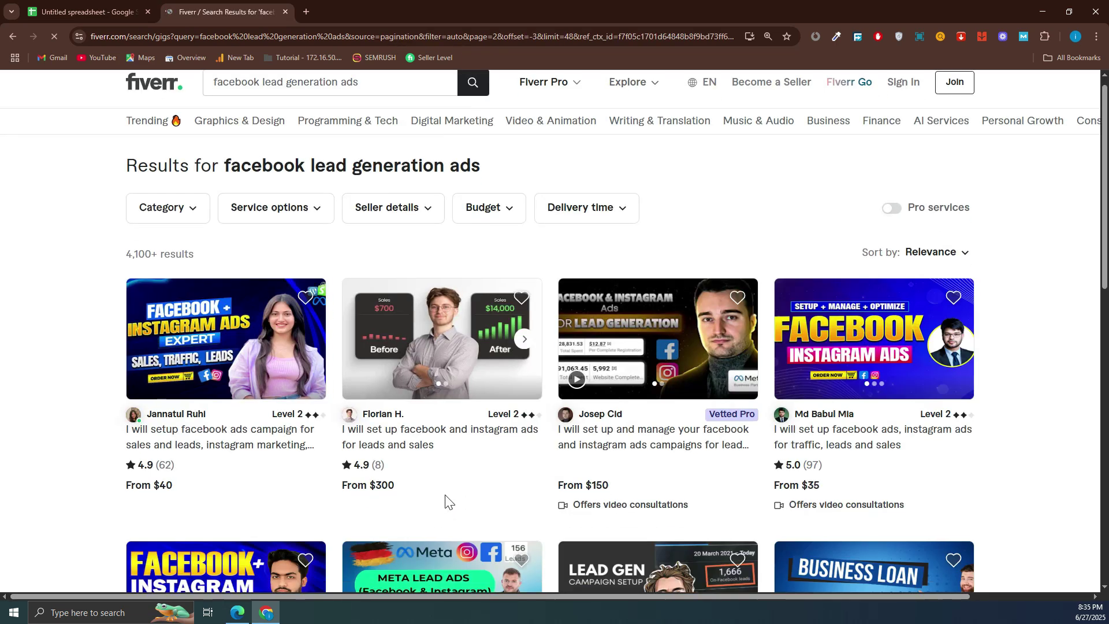
{"action": "scroll", "coordinate": [445, 501], "scroll_direction": "down", "scroll_amount": 11}
{"action": "scroll", "coordinate": [415, 495], "scroll_direction": "up", "scroll_amount": 5}
{"action": "scroll", "coordinate": [416, 495], "scroll_direction": "down", "scroll_amount": 2}
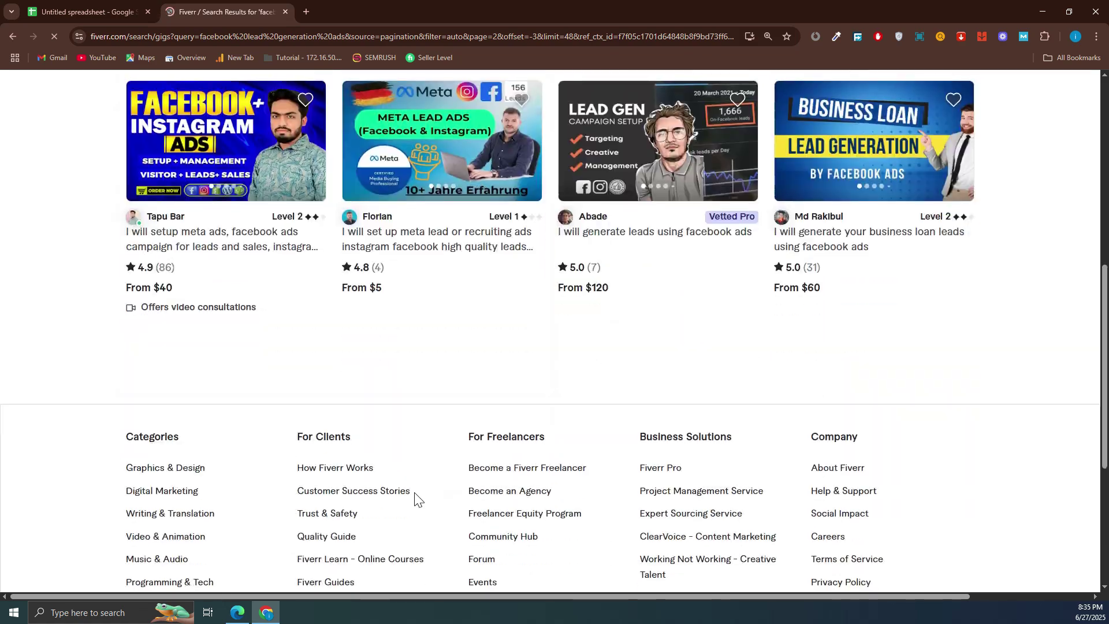
{"action": "scroll", "coordinate": [416, 495], "scroll_direction": "down", "scroll_amount": 5}
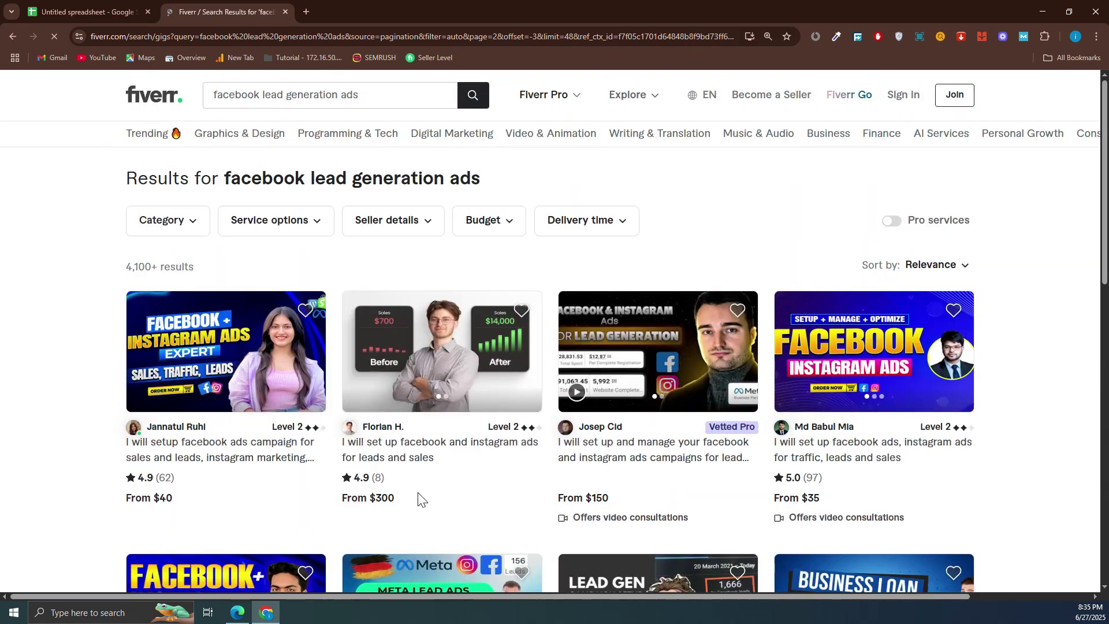
{"action": "scroll", "coordinate": [431, 537], "scroll_direction": "down", "scroll_amount": 7}
{"action": "scroll", "coordinate": [426, 510], "scroll_direction": "down", "scroll_amount": 5}
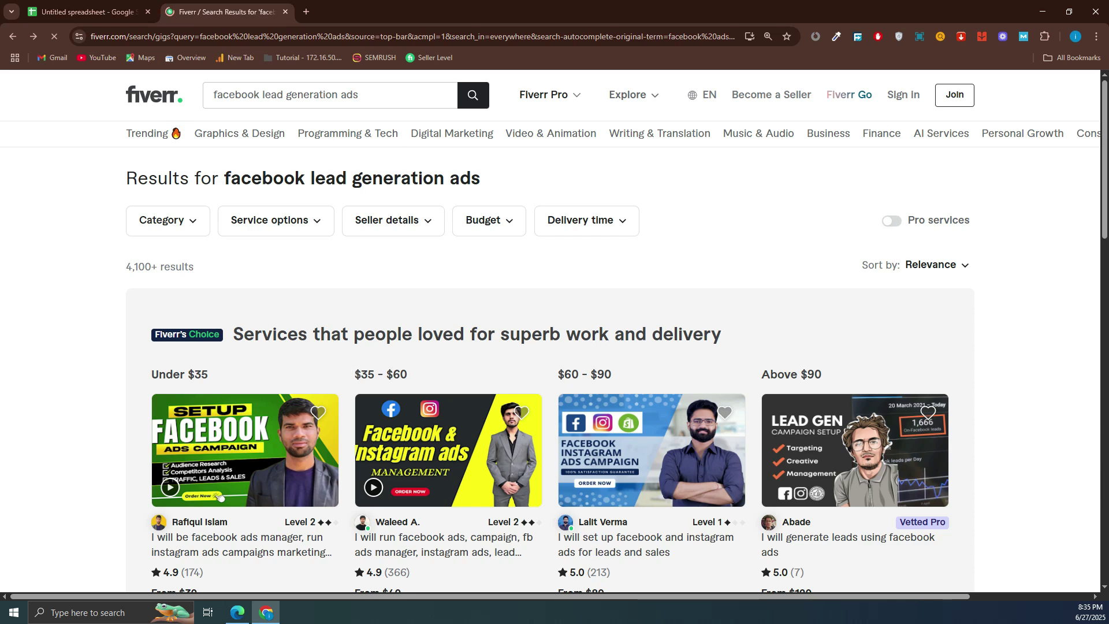
{"action": "left_click", "coordinate": [932, 271]}
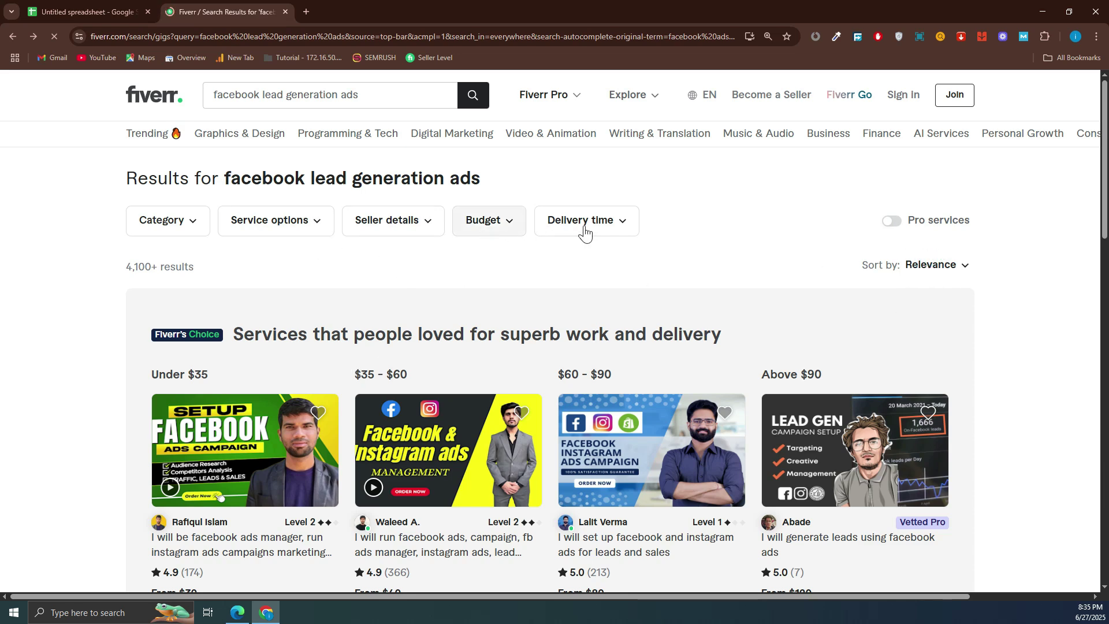
{"action": "left_click", "coordinate": [415, 232]}
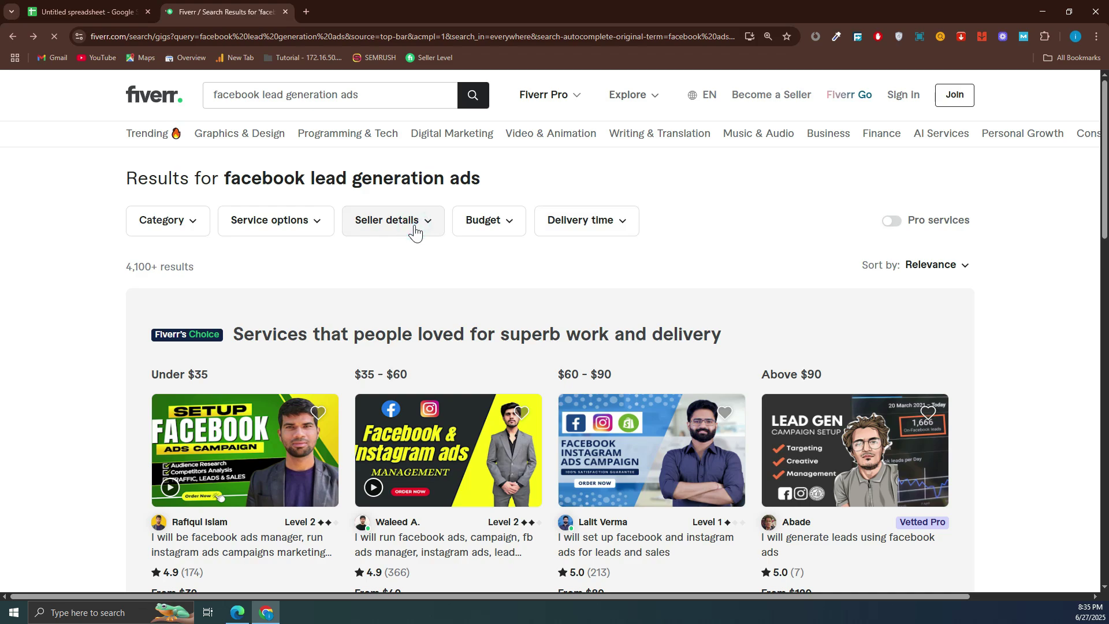
{"action": "scroll", "coordinate": [414, 231], "scroll_direction": "down", "scroll_amount": 20}
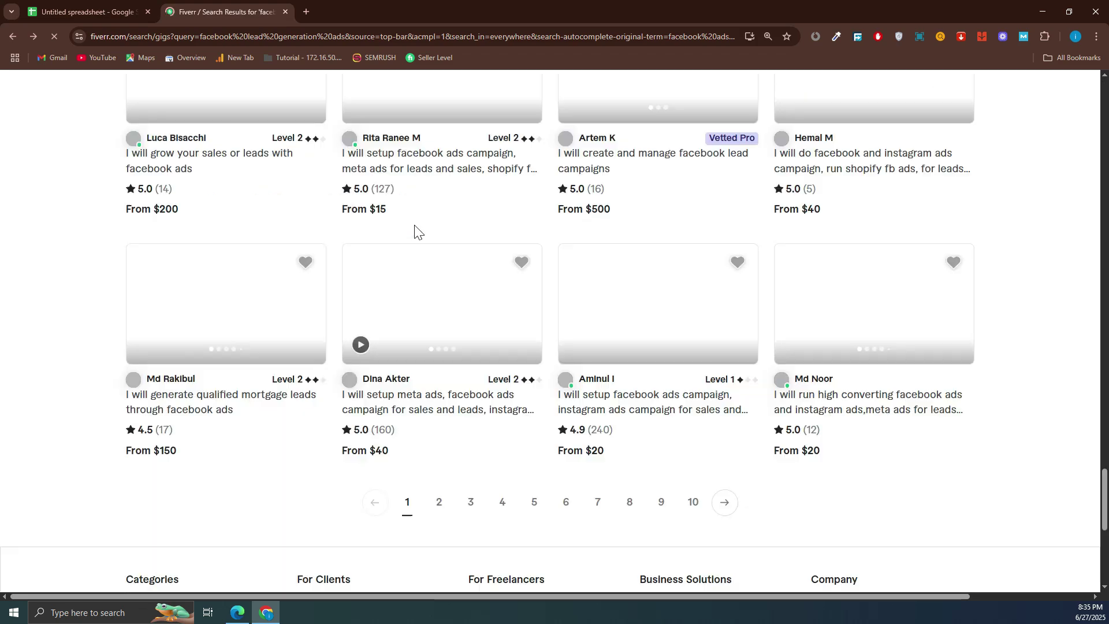
{"action": "scroll", "coordinate": [396, 371], "scroll_direction": "up", "scroll_amount": 12}
{"action": "scroll", "coordinate": [400, 370], "scroll_direction": "up", "scroll_amount": 15}
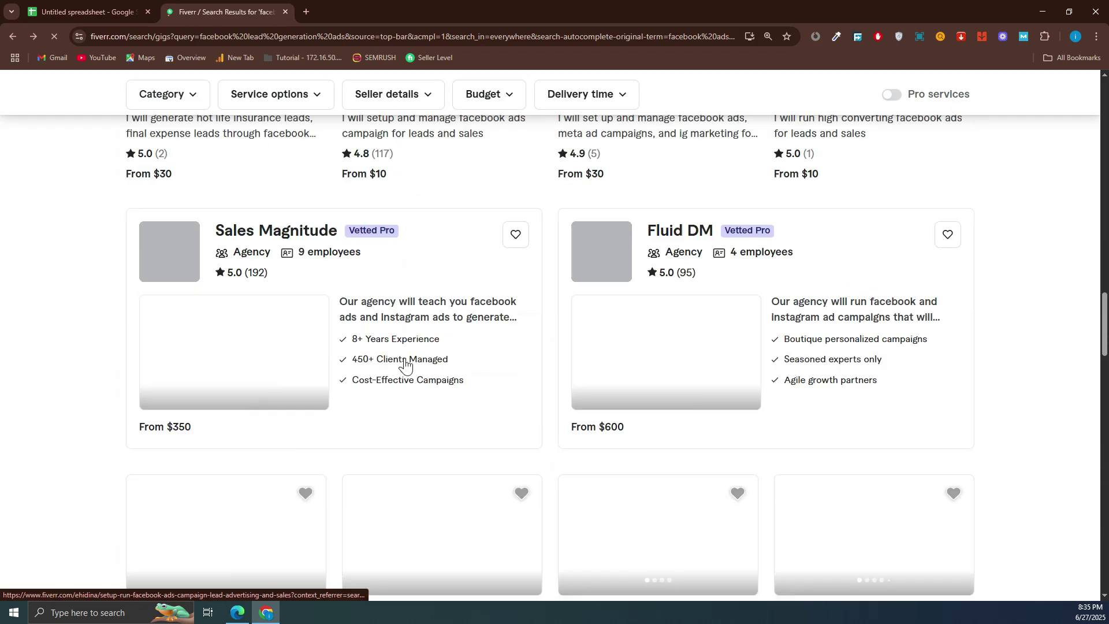
{"action": "scroll", "coordinate": [396, 358], "scroll_direction": "up", "scroll_amount": 3}
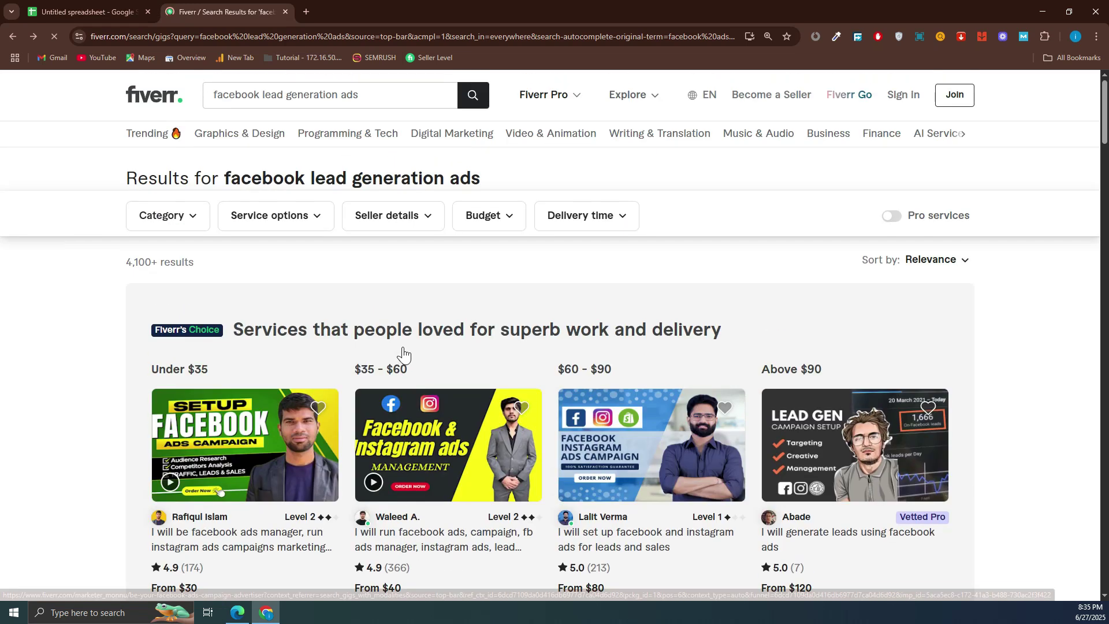
Open the seller details filter and examine its seller level, rate type, seller type, availability, language and country options, plus the delivery time choices
{"action": "left_click", "coordinate": [418, 224]}
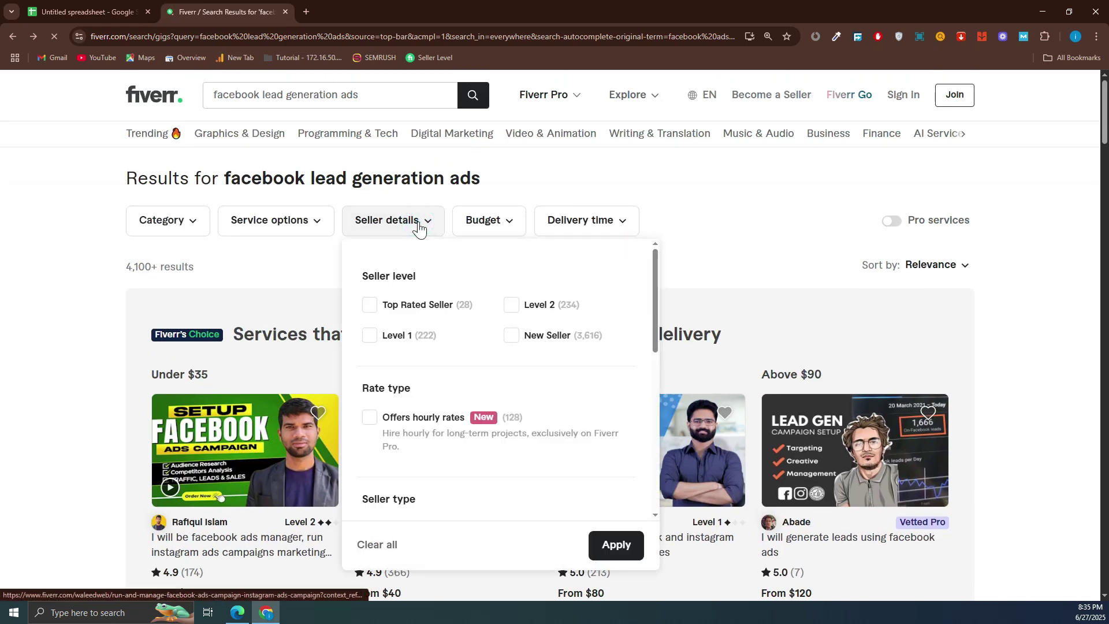
{"action": "scroll", "coordinate": [400, 346], "scroll_direction": "down", "scroll_amount": 6}
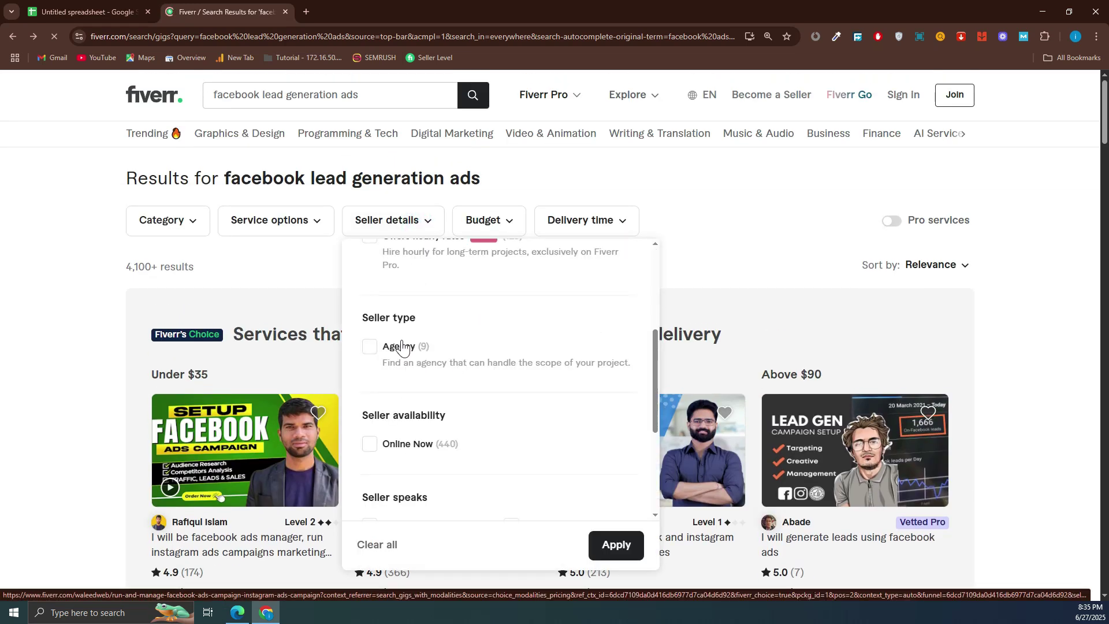
{"action": "scroll", "coordinate": [403, 346], "scroll_direction": "up", "scroll_amount": 6}
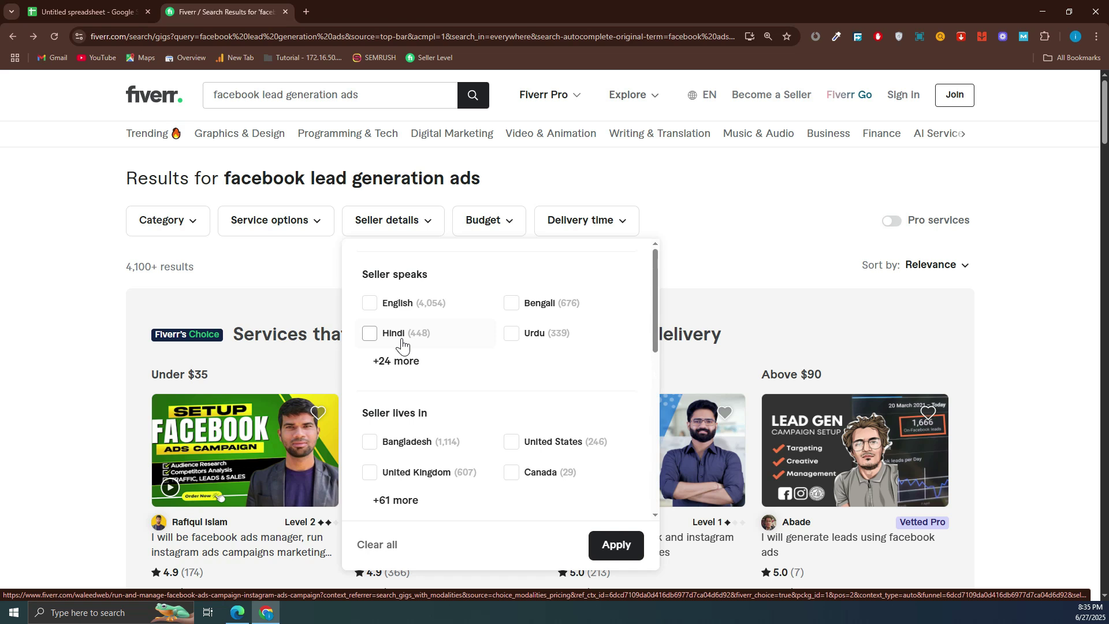
{"action": "scroll", "coordinate": [404, 401], "scroll_direction": "down", "scroll_amount": 5}
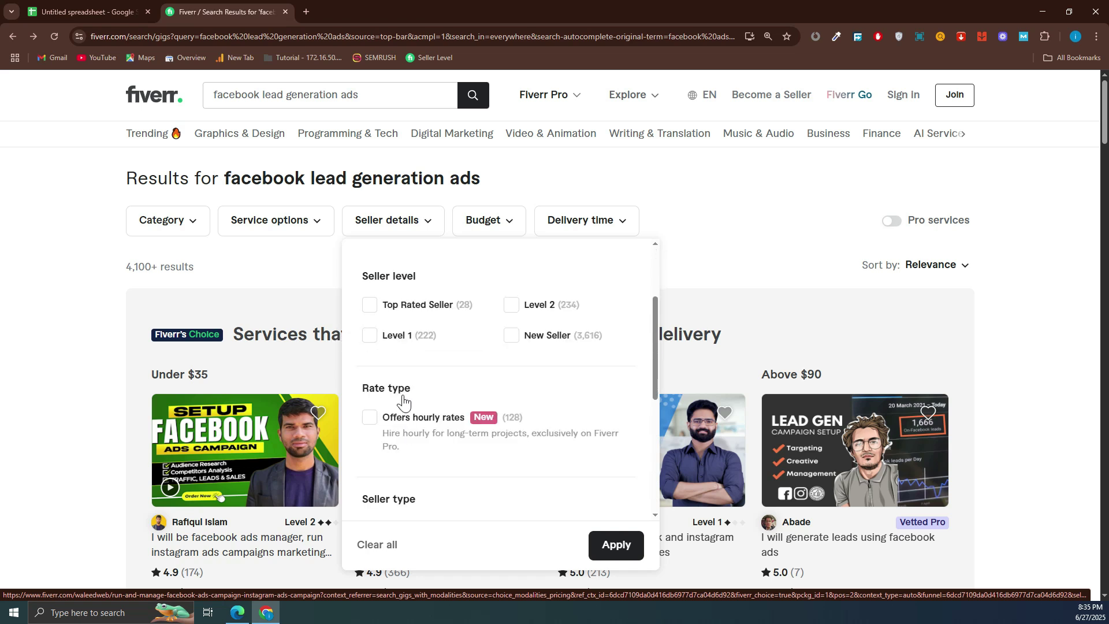
{"action": "scroll", "coordinate": [403, 400], "scroll_direction": "down", "scroll_amount": 1}
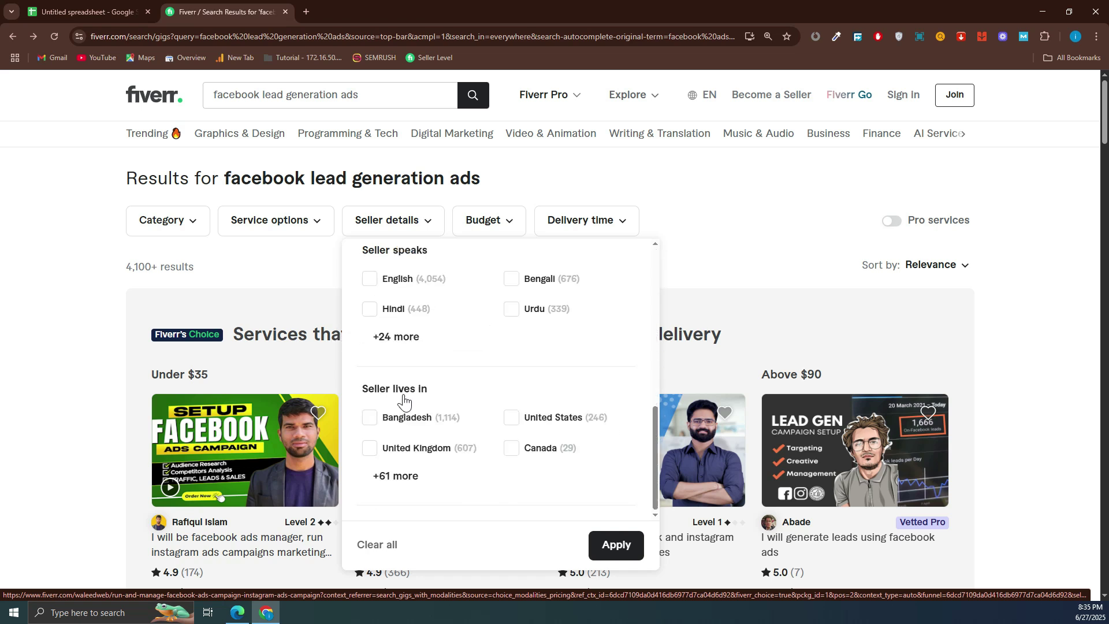
{"action": "left_click", "coordinate": [566, 228]}
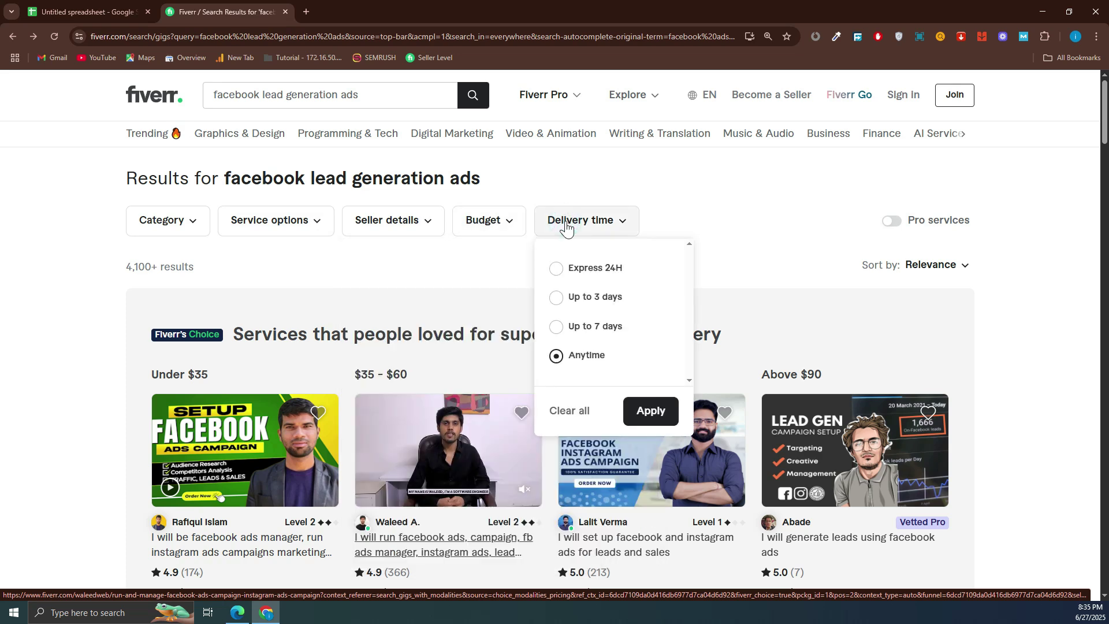
{"action": "left_click", "coordinate": [291, 233]}
Filter the "facebook lead generation ads" results to sellers who are Online Now
{"action": "left_click", "coordinate": [384, 234]}
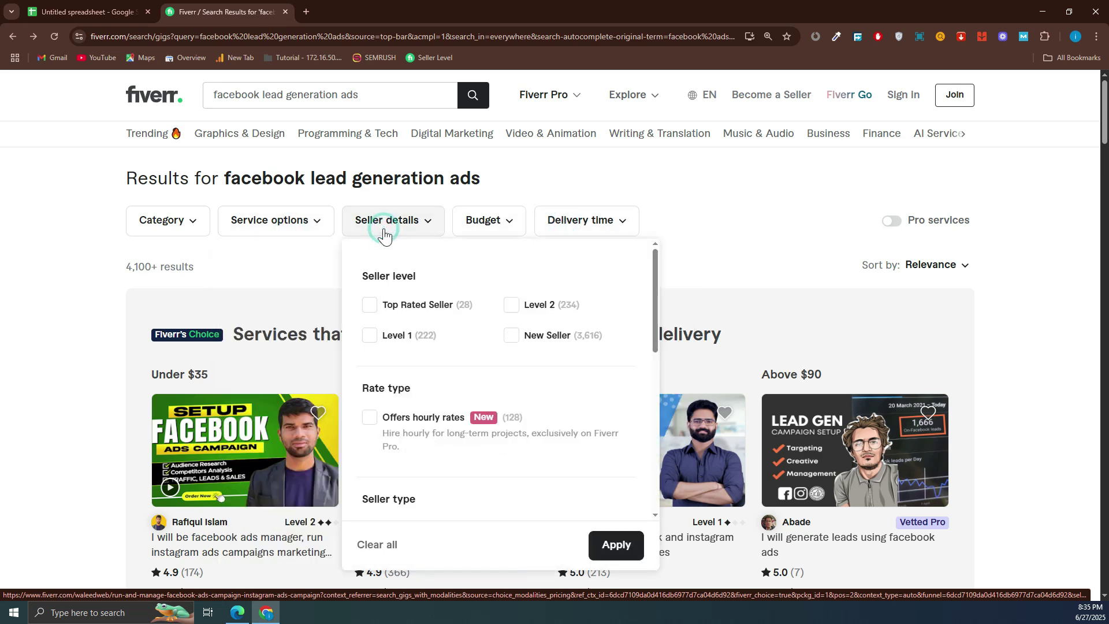
{"action": "scroll", "coordinate": [426, 370], "scroll_direction": "down", "scroll_amount": 2}
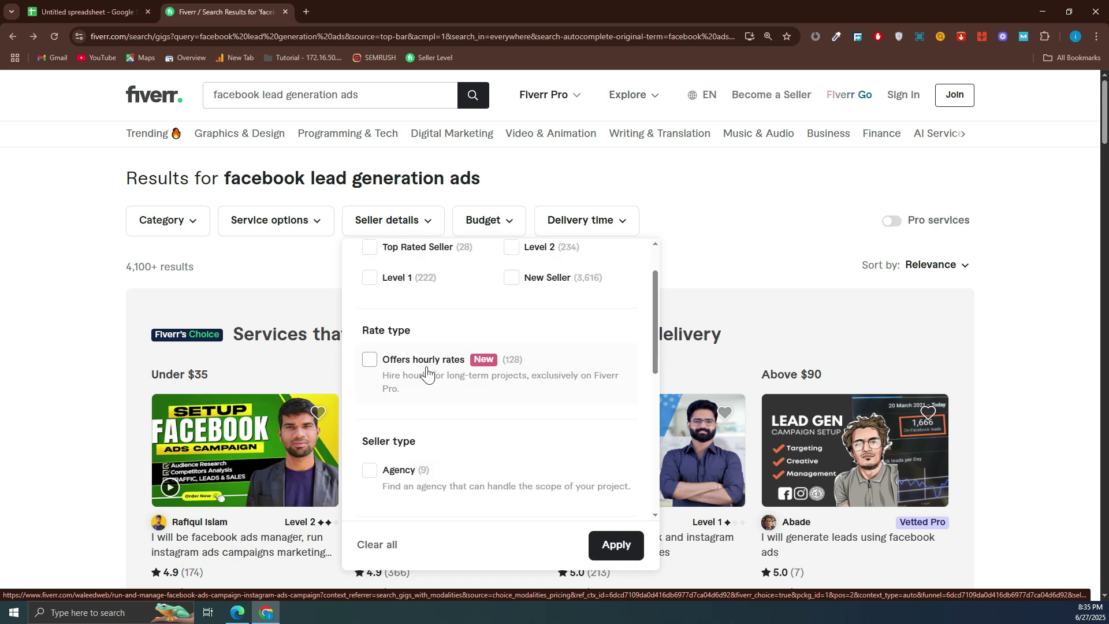
{"action": "scroll", "coordinate": [427, 374], "scroll_direction": "down", "scroll_amount": 1}
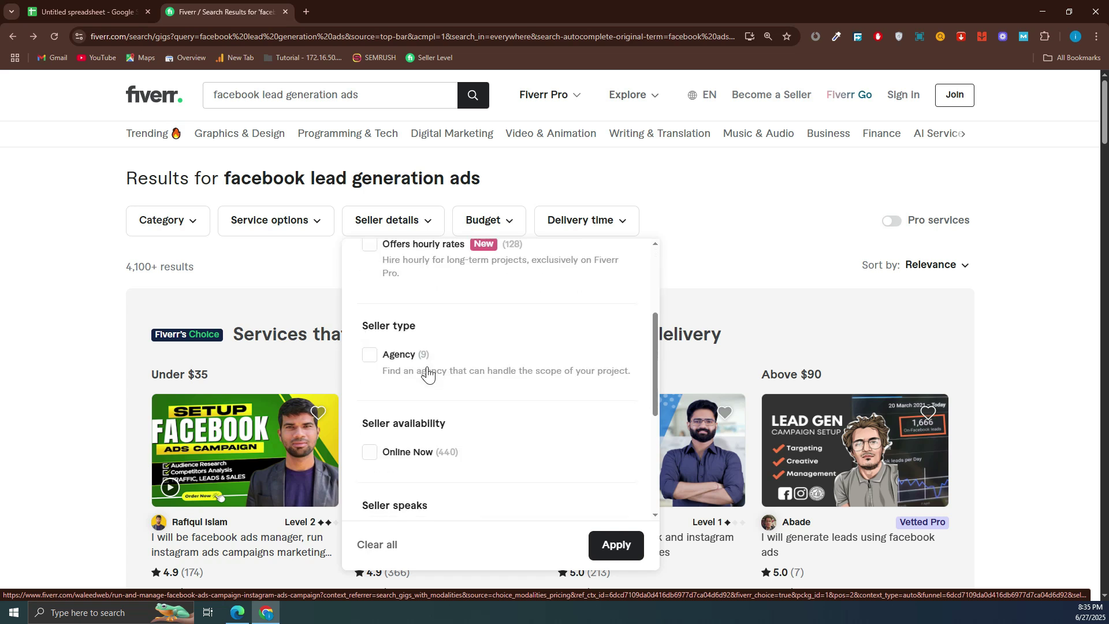
{"action": "left_click", "coordinate": [375, 455]}
{"action": "left_click", "coordinate": [604, 548]}
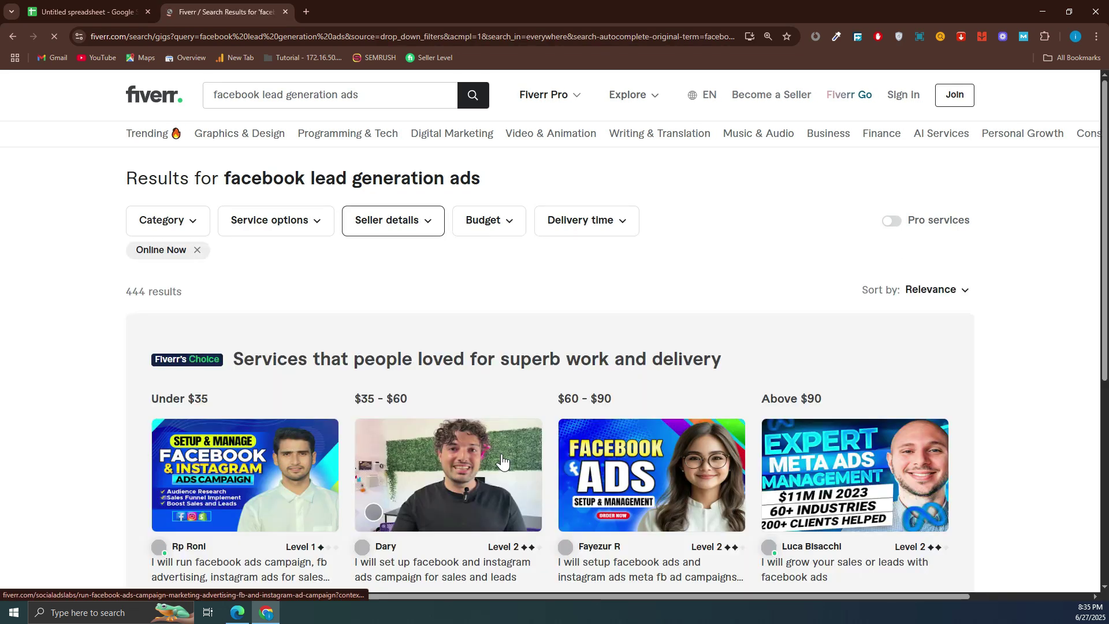
Examine the Fiverr's Choice section and the first rows of the Online Now results for seller levels, reviews and the results count
{"action": "scroll", "coordinate": [553, 432], "scroll_direction": "down", "scroll_amount": 5}
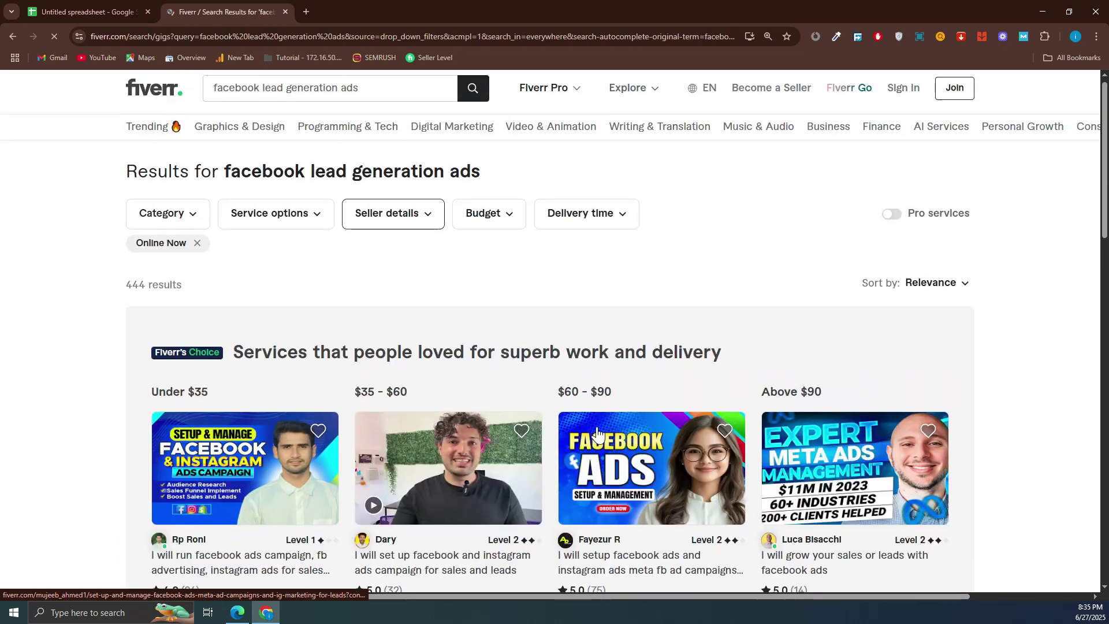
{"action": "scroll", "coordinate": [589, 404], "scroll_direction": "down", "scroll_amount": 10}
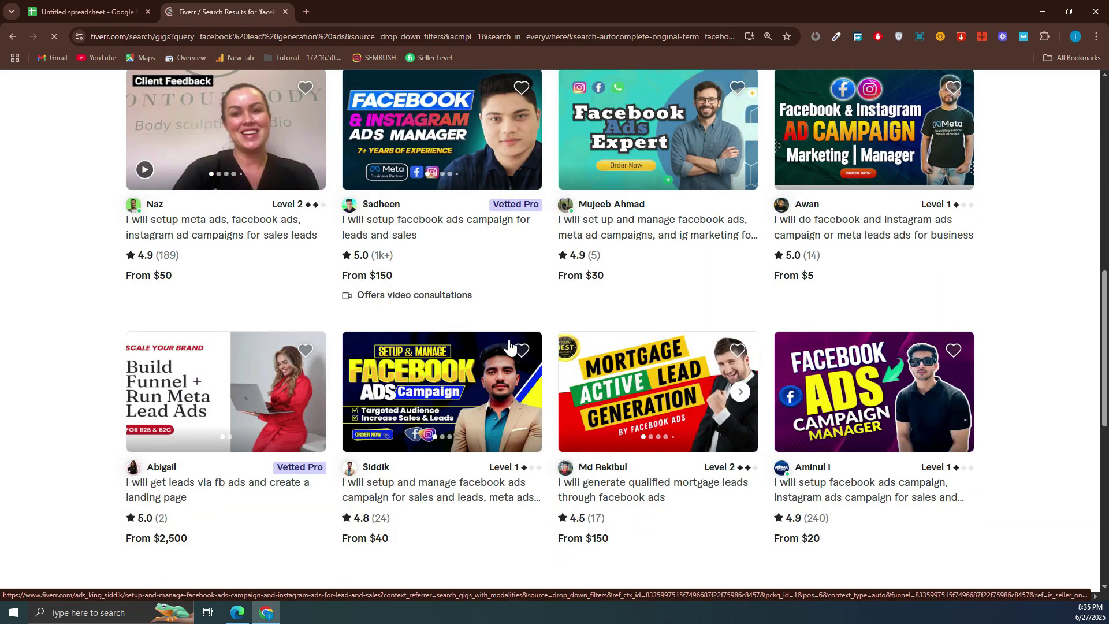
{"action": "scroll", "coordinate": [514, 352], "scroll_direction": "down", "scroll_amount": 2}
{"action": "scroll", "coordinate": [510, 341], "scroll_direction": "up", "scroll_amount": 10}
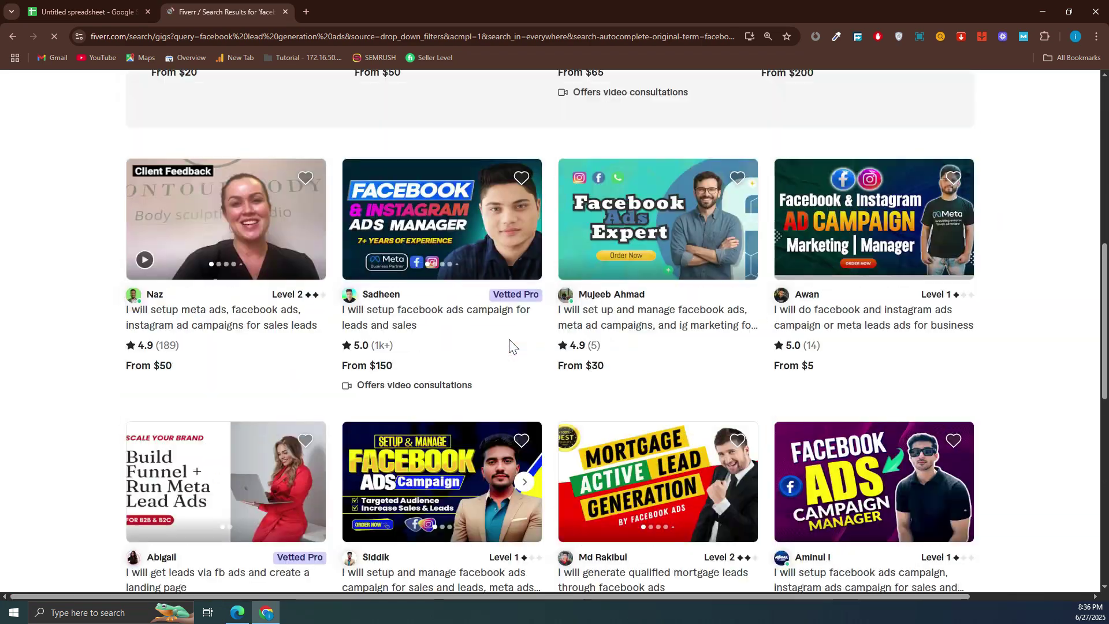
{"action": "scroll", "coordinate": [509, 341], "scroll_direction": "down", "scroll_amount": 7}
{"action": "scroll", "coordinate": [509, 345], "scroll_direction": "down", "scroll_amount": 5}
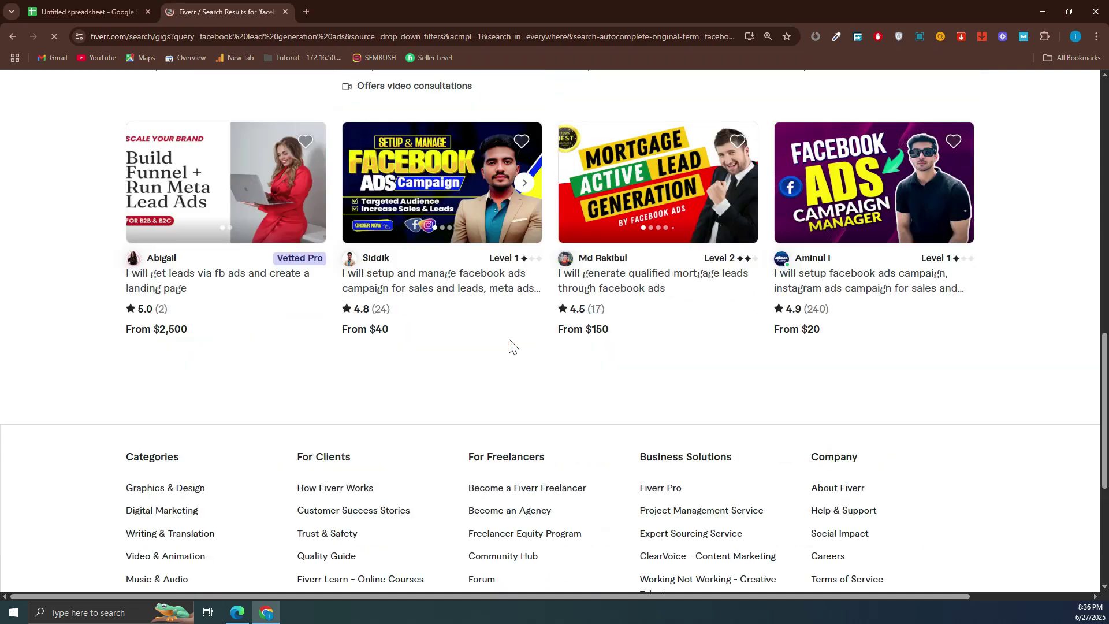
{"action": "scroll", "coordinate": [508, 347], "scroll_direction": "up", "scroll_amount": 6}
{"action": "scroll", "coordinate": [508, 347], "scroll_direction": "up", "scroll_amount": 7}
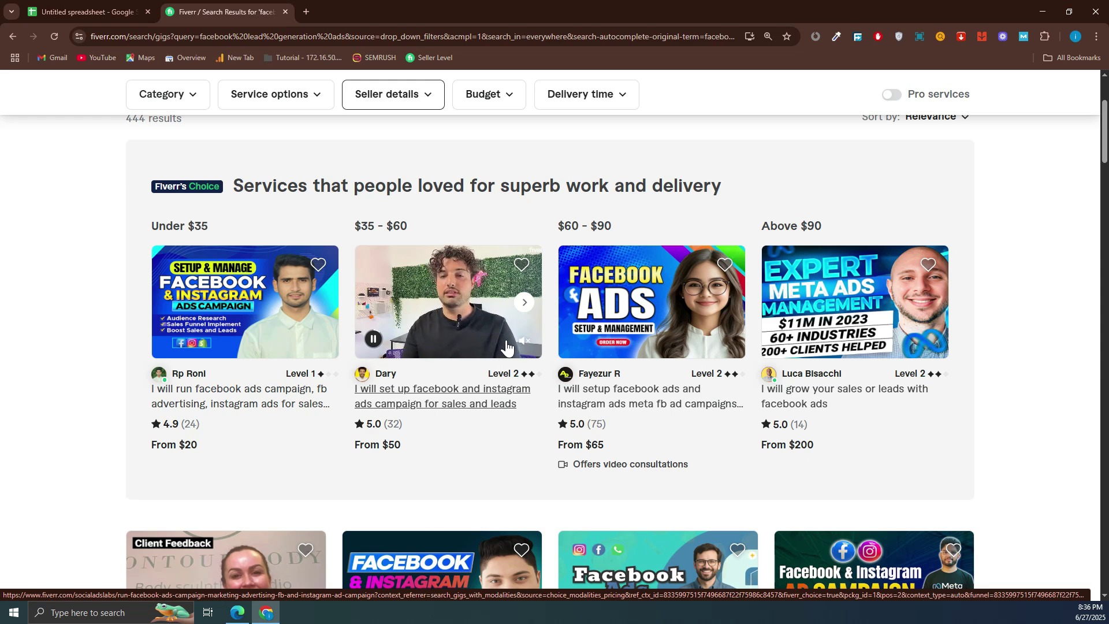
{"action": "scroll", "coordinate": [507, 345], "scroll_direction": "up", "scroll_amount": 1}
{"action": "scroll", "coordinate": [508, 344], "scroll_direction": "up", "scroll_amount": 2}
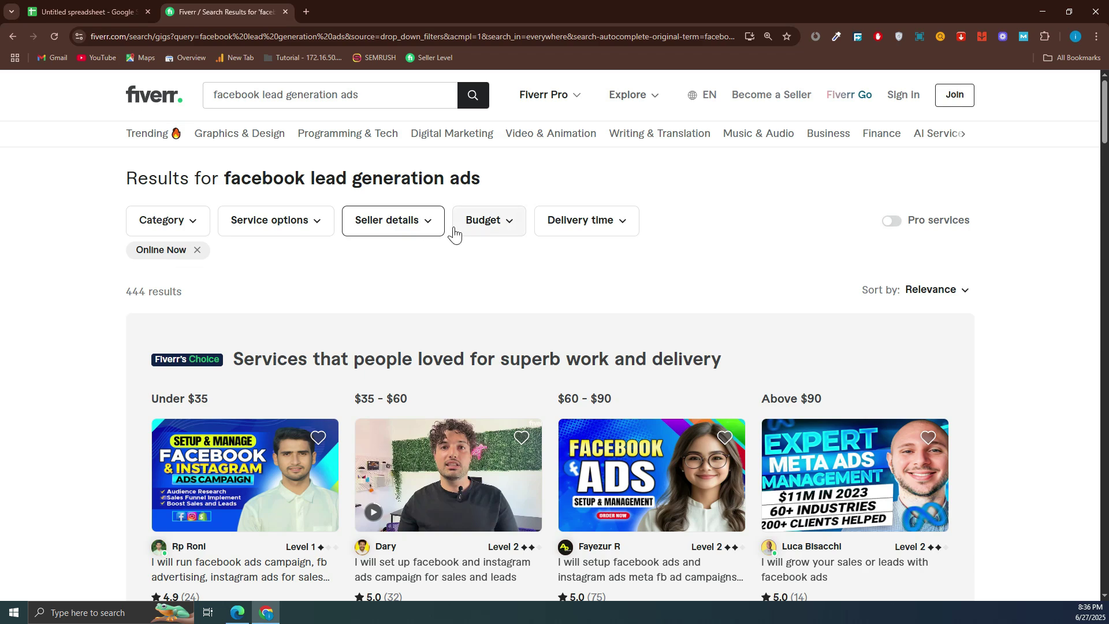
Go through the Online Now gigs down to the insurance and solar leads row, checking seller levels and review counts
{"action": "scroll", "coordinate": [429, 310], "scroll_direction": "down", "scroll_amount": 4}
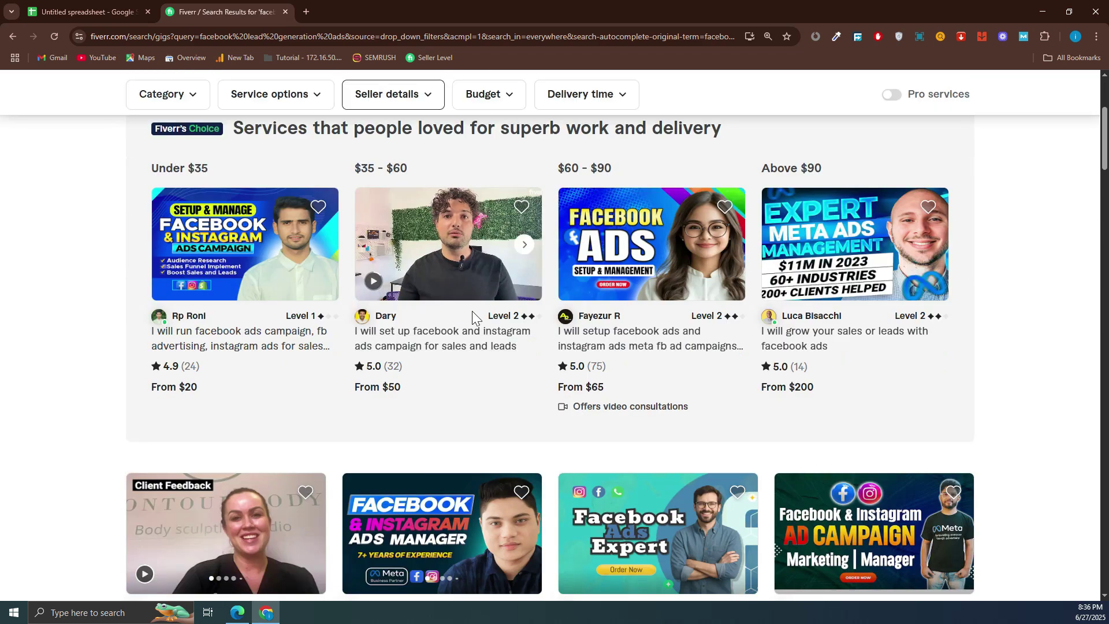
{"action": "scroll", "coordinate": [473, 312], "scroll_direction": "down", "scroll_amount": 6}
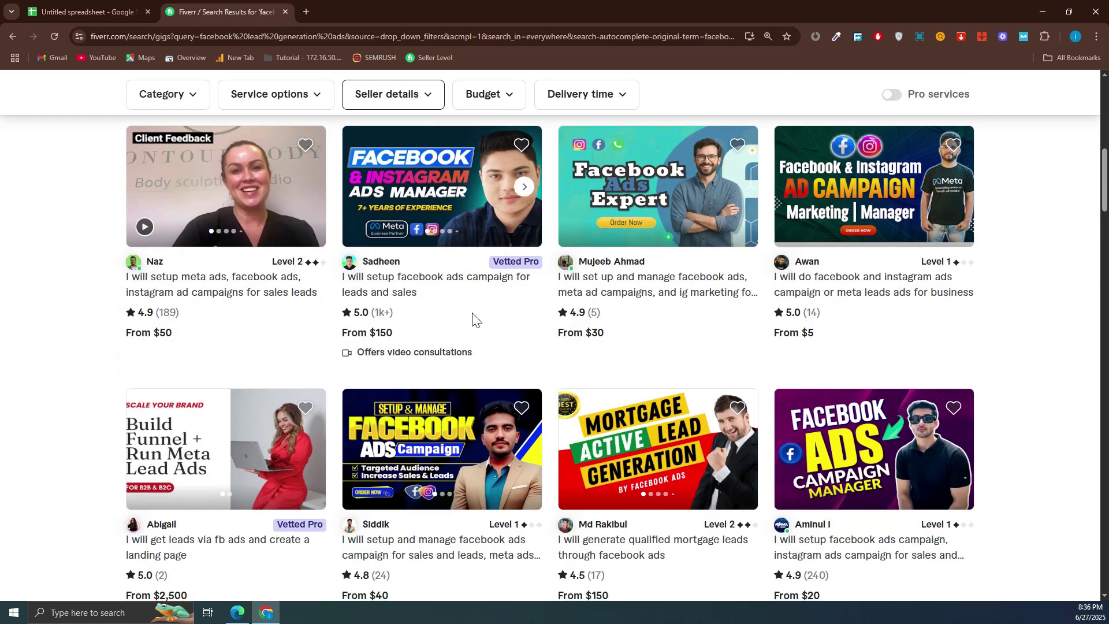
{"action": "scroll", "coordinate": [473, 318], "scroll_direction": "down", "scroll_amount": 3}
{"action": "scroll", "coordinate": [473, 321], "scroll_direction": "down", "scroll_amount": 5}
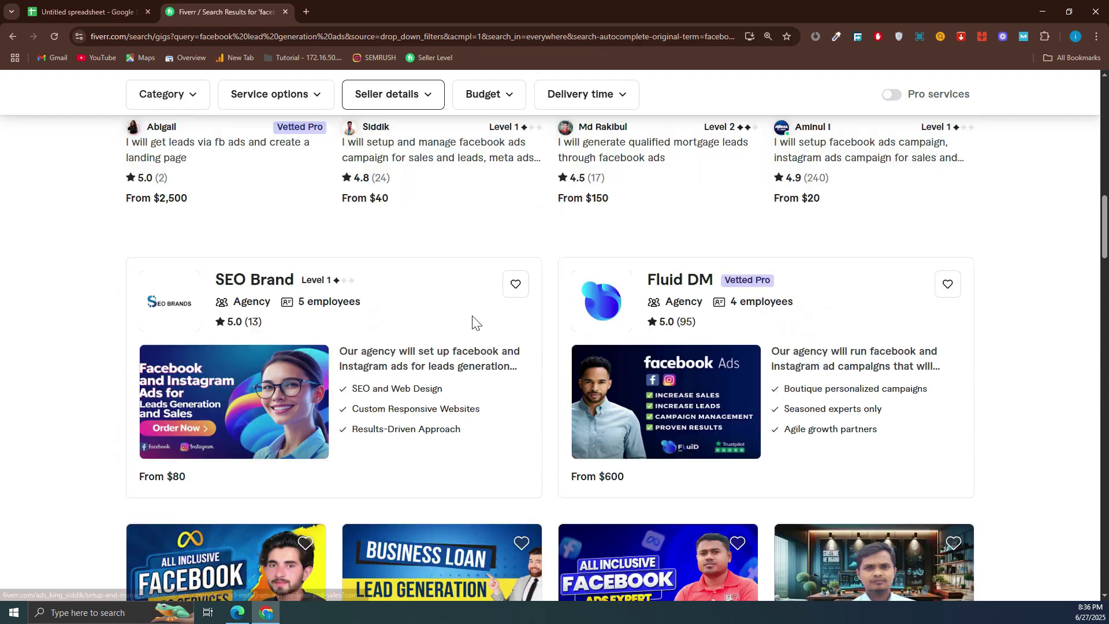
{"action": "scroll", "coordinate": [472, 321], "scroll_direction": "down", "scroll_amount": 7}
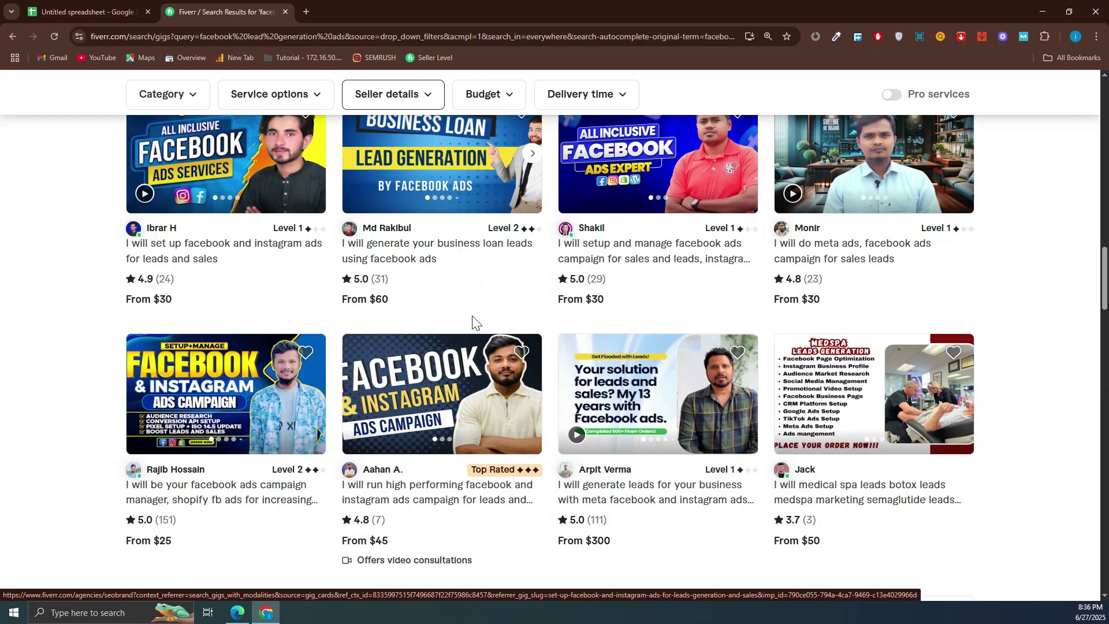
{"action": "scroll", "coordinate": [472, 318], "scroll_direction": "down", "scroll_amount": 11}
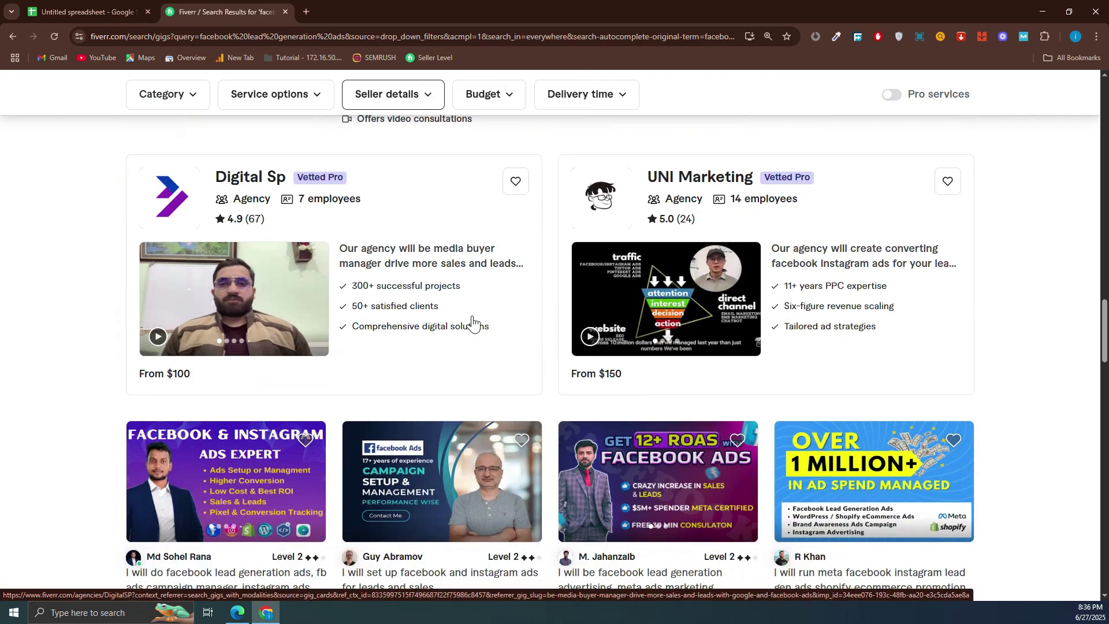
{"action": "scroll", "coordinate": [472, 321], "scroll_direction": "down", "scroll_amount": 4}
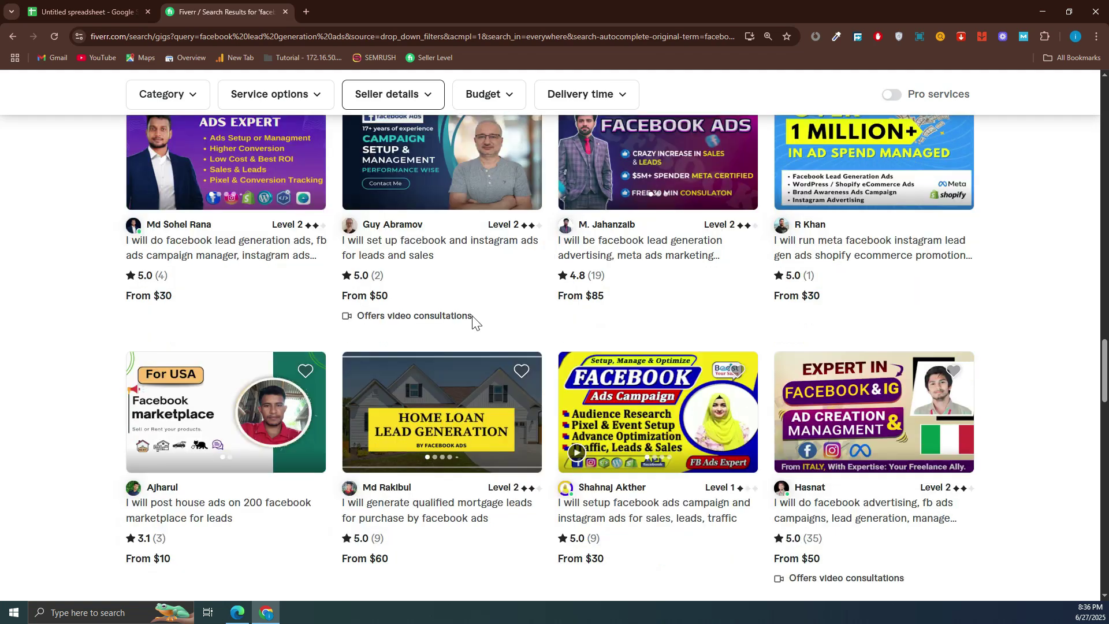
{"action": "scroll", "coordinate": [473, 321], "scroll_direction": "down", "scroll_amount": 5}
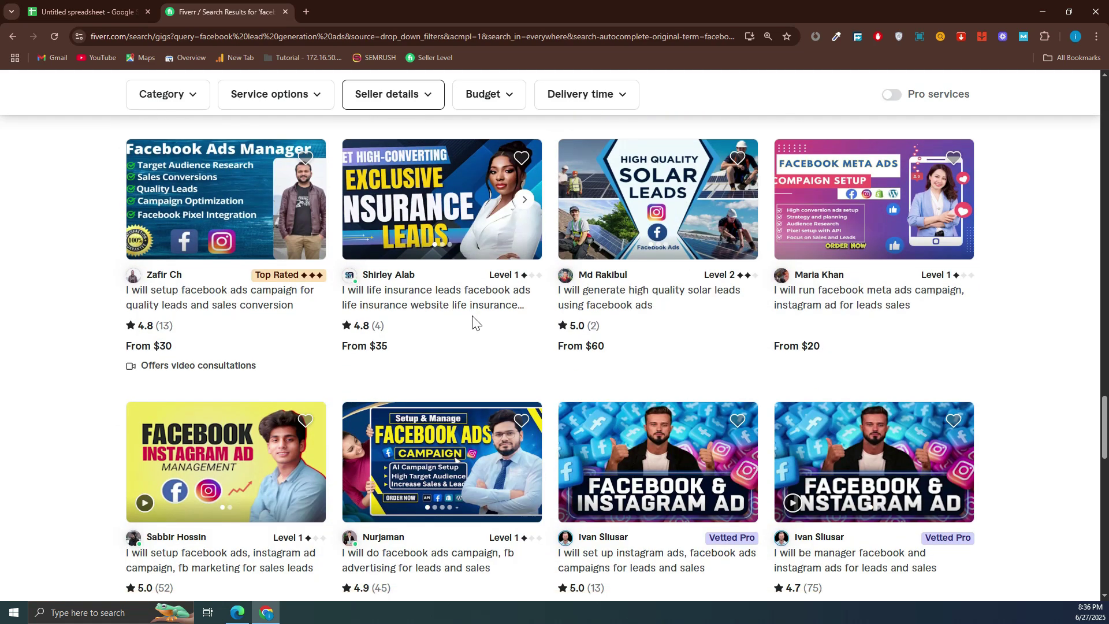
{"action": "scroll", "coordinate": [472, 321], "scroll_direction": "up", "scroll_amount": 2}
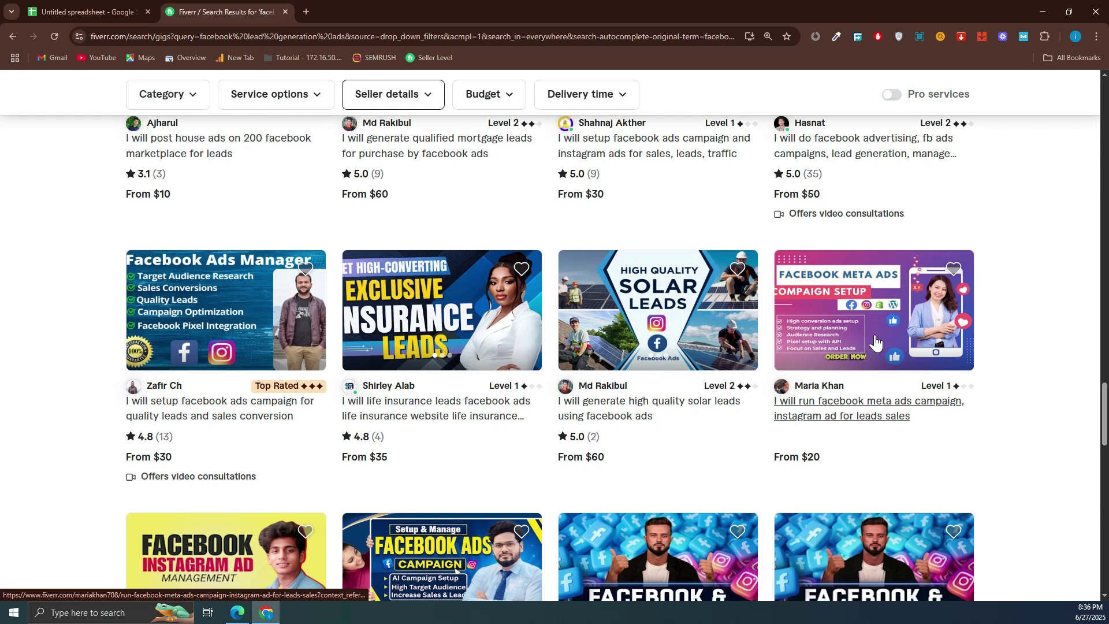
{"action": "scroll", "coordinate": [572, 339], "scroll_direction": "down", "scroll_amount": 1}
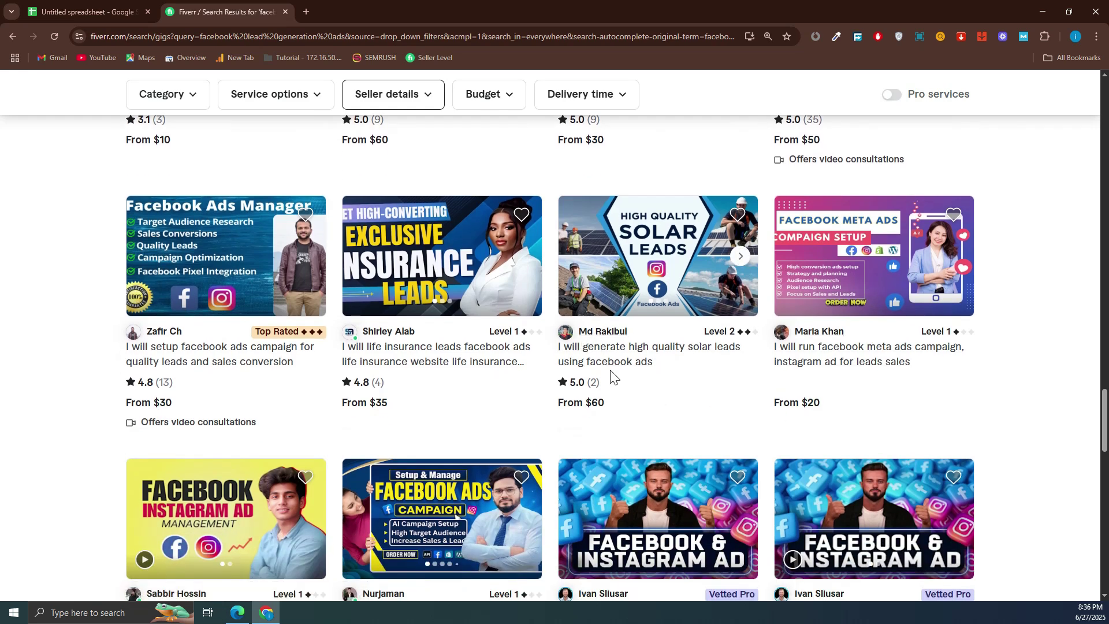
Check the remaining Online Now gigs toward the end of the page for new sellers and return to the earlier rows
{"action": "scroll", "coordinate": [658, 364], "scroll_direction": "down", "scroll_amount": 5}
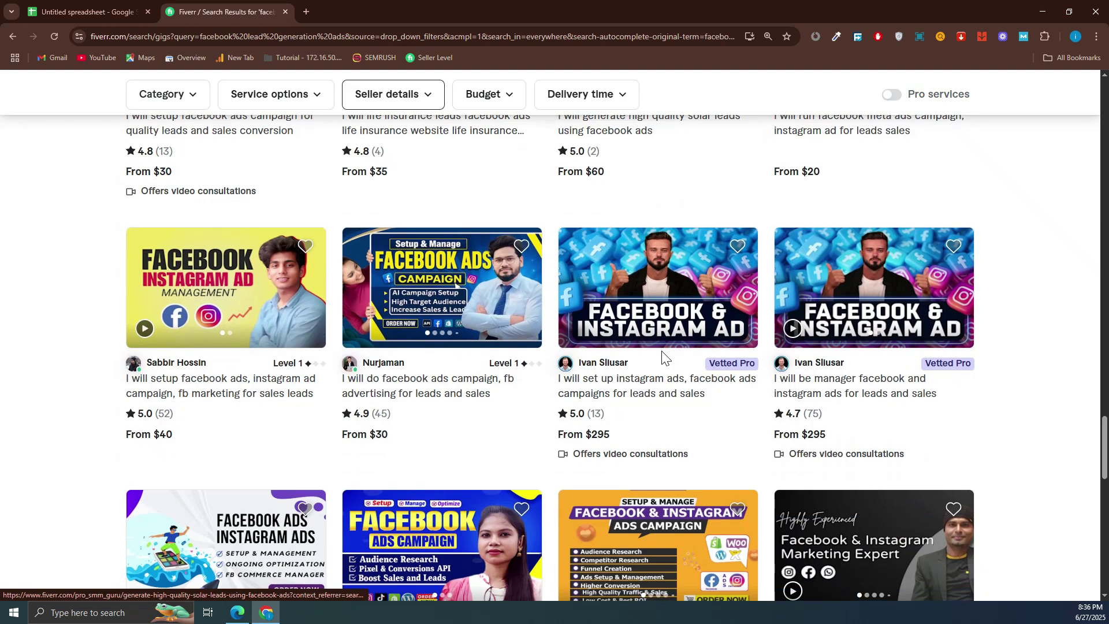
{"action": "scroll", "coordinate": [667, 363], "scroll_direction": "down", "scroll_amount": 5}
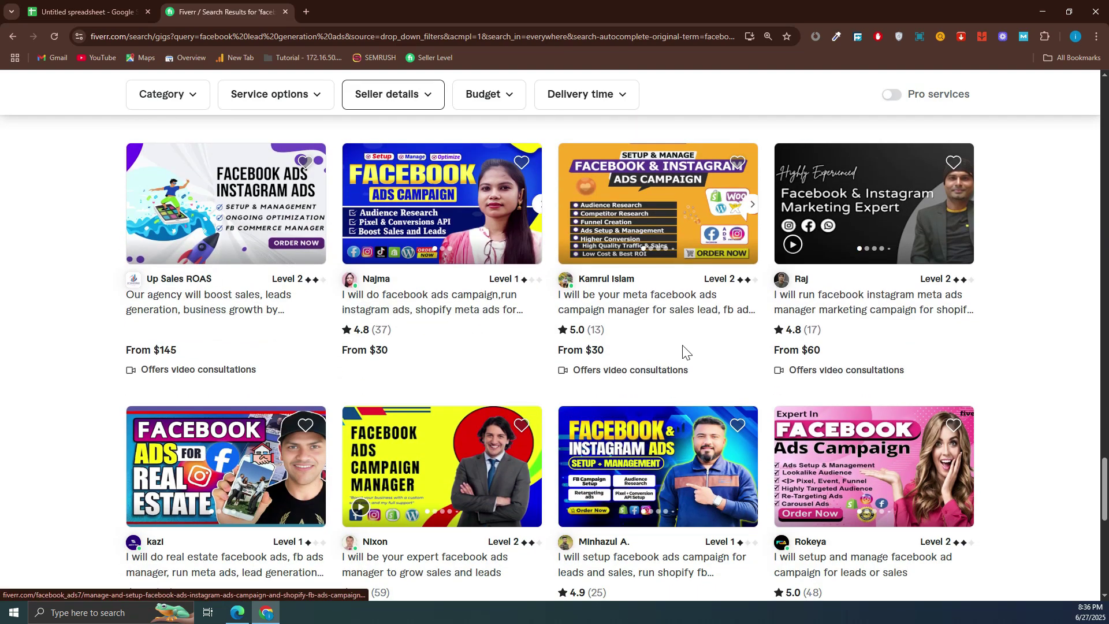
{"action": "scroll", "coordinate": [683, 349], "scroll_direction": "down", "scroll_amount": 5}
{"action": "scroll", "coordinate": [507, 376], "scroll_direction": "up", "scroll_amount": 5}
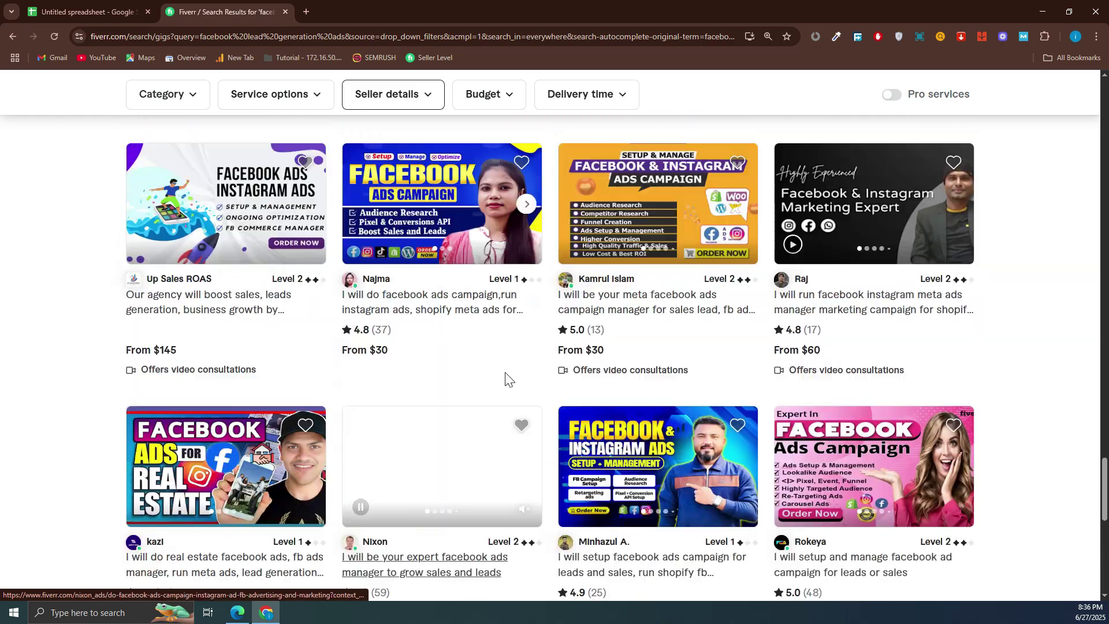
{"action": "scroll", "coordinate": [512, 378], "scroll_direction": "down", "scroll_amount": 4}
{"action": "scroll", "coordinate": [512, 381], "scroll_direction": "up", "scroll_amount": 20}
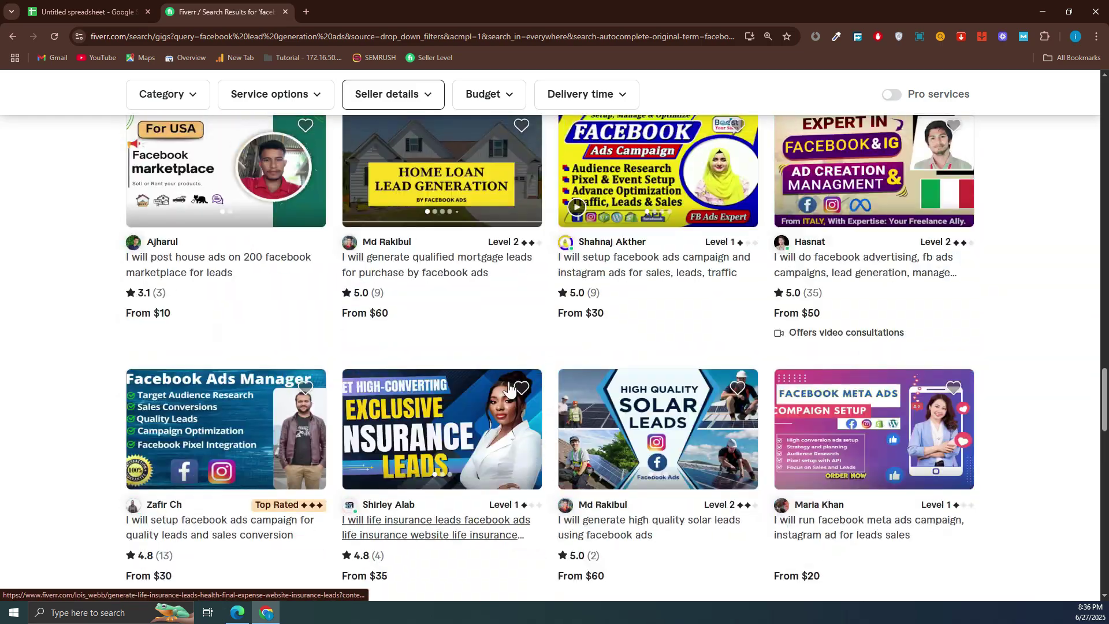
{"action": "scroll", "coordinate": [508, 390], "scroll_direction": "up", "scroll_amount": 15}
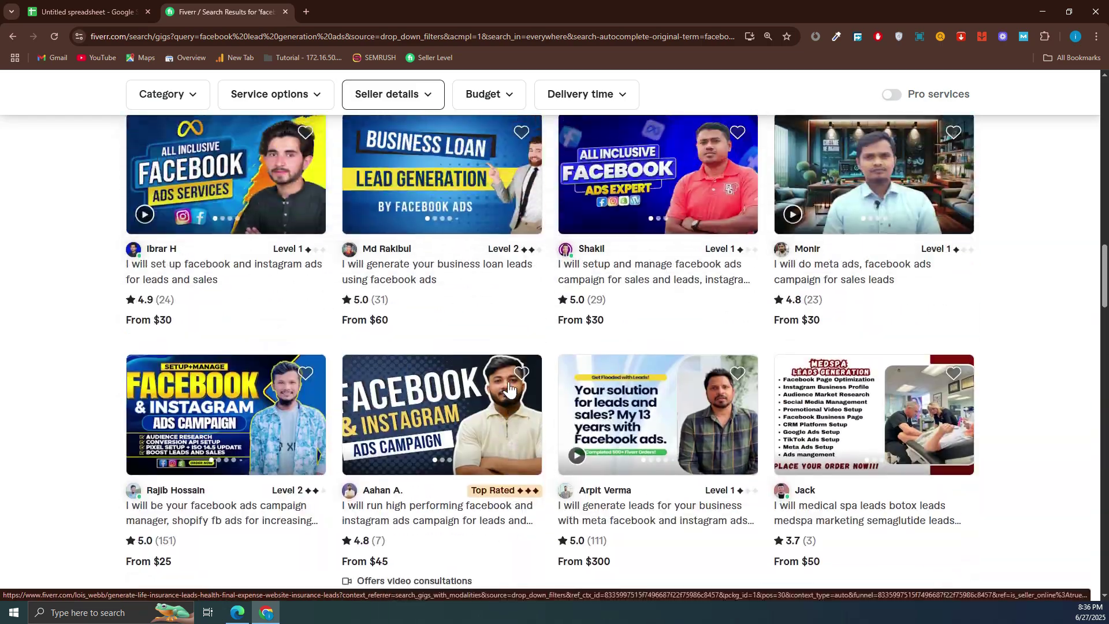
Recheck the Fiverr's Choice section and first rows of the Online Now results for seller levels and review counts
{"action": "scroll", "coordinate": [510, 389], "scroll_direction": "up", "scroll_amount": 20}
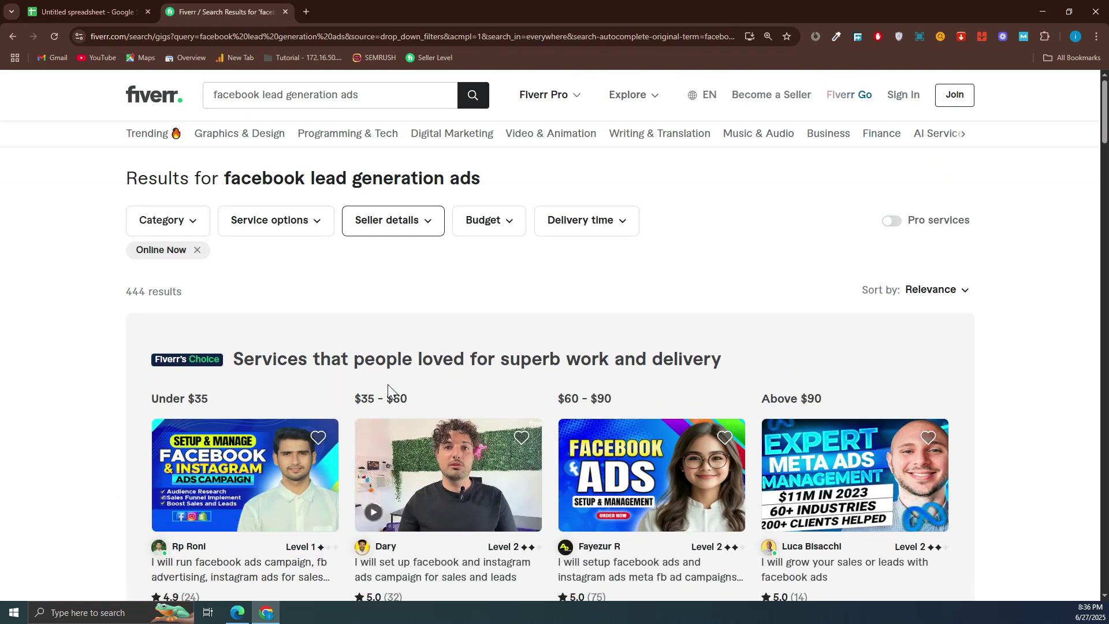
{"action": "scroll", "coordinate": [578, 404], "scroll_direction": "down", "scroll_amount": 5}
{"action": "scroll", "coordinate": [668, 404], "scroll_direction": "up", "scroll_amount": 3}
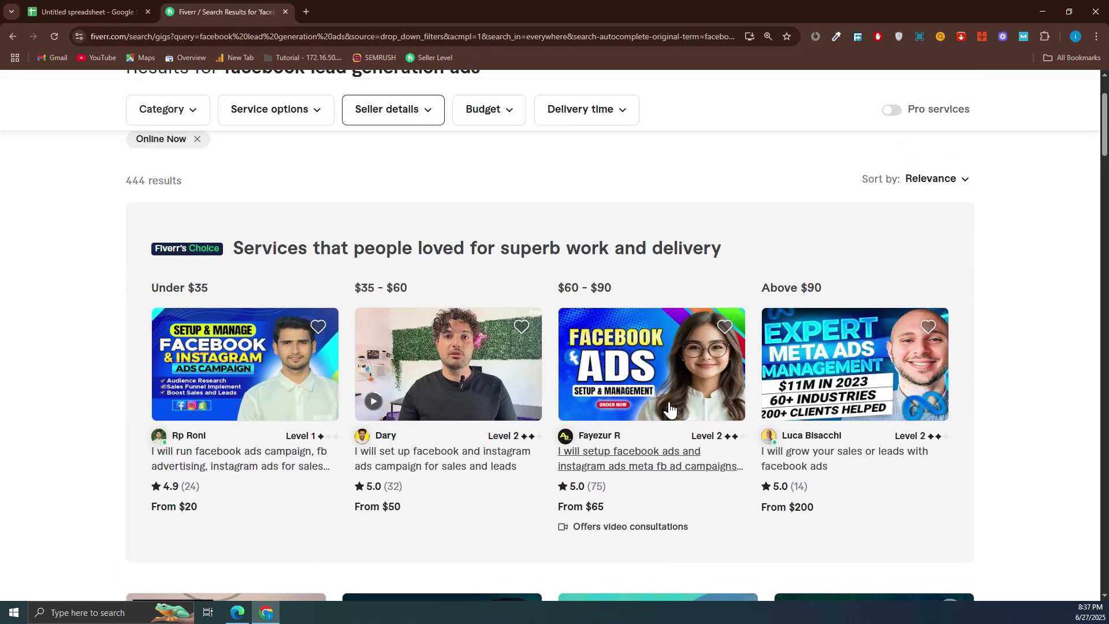
{"action": "scroll", "coordinate": [668, 410], "scroll_direction": "down", "scroll_amount": 7}
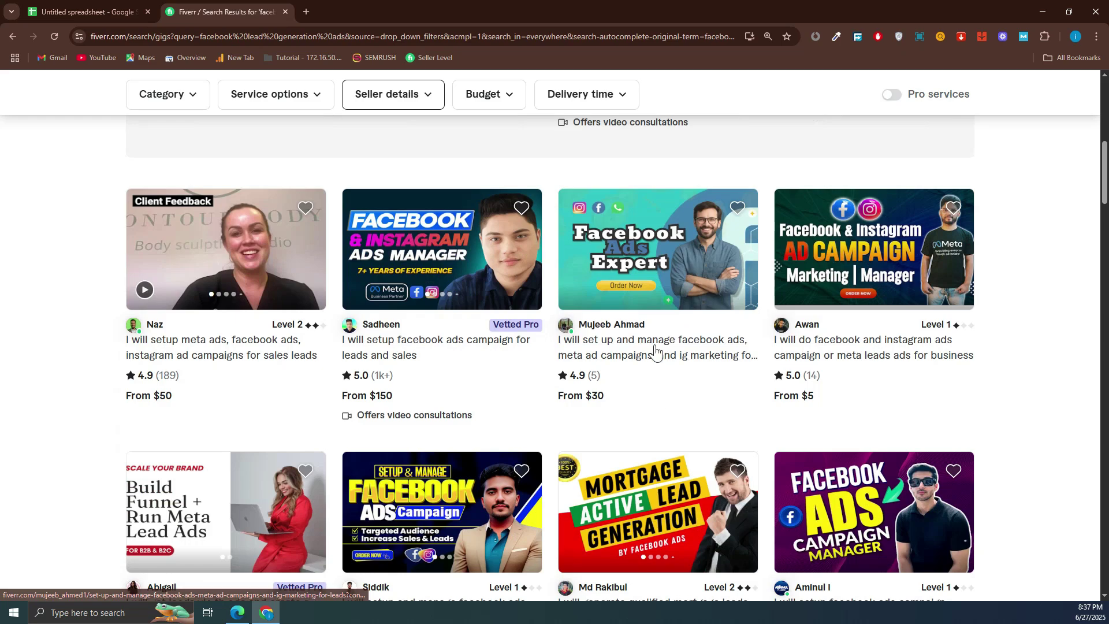
{"action": "scroll", "coordinate": [654, 350], "scroll_direction": "down", "scroll_amount": 8}
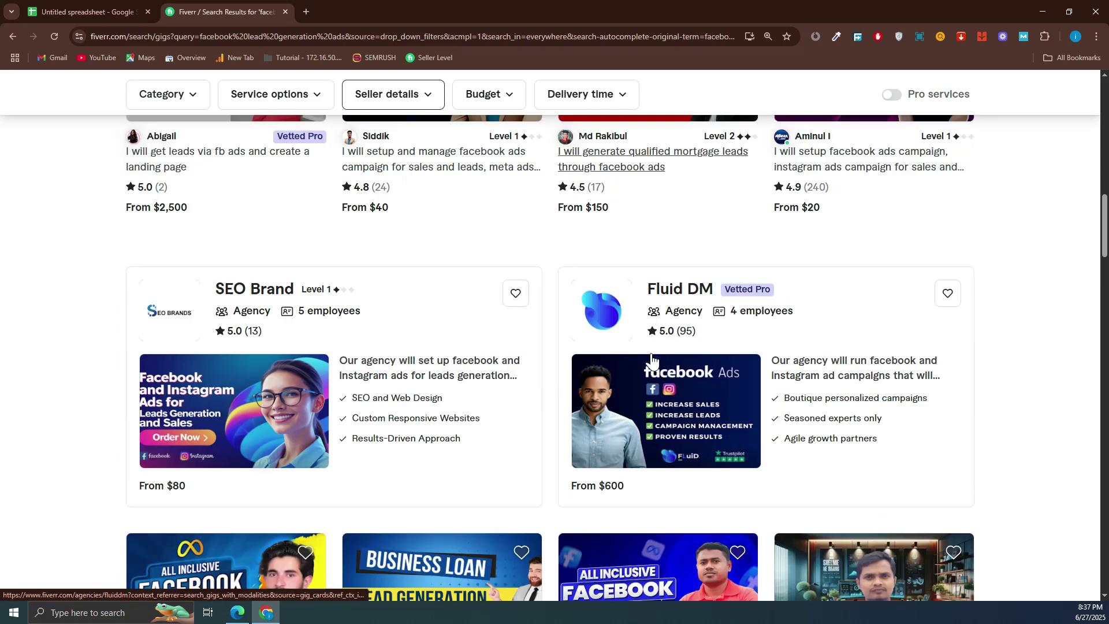
{"action": "scroll", "coordinate": [651, 361], "scroll_direction": "up", "scroll_amount": 18}
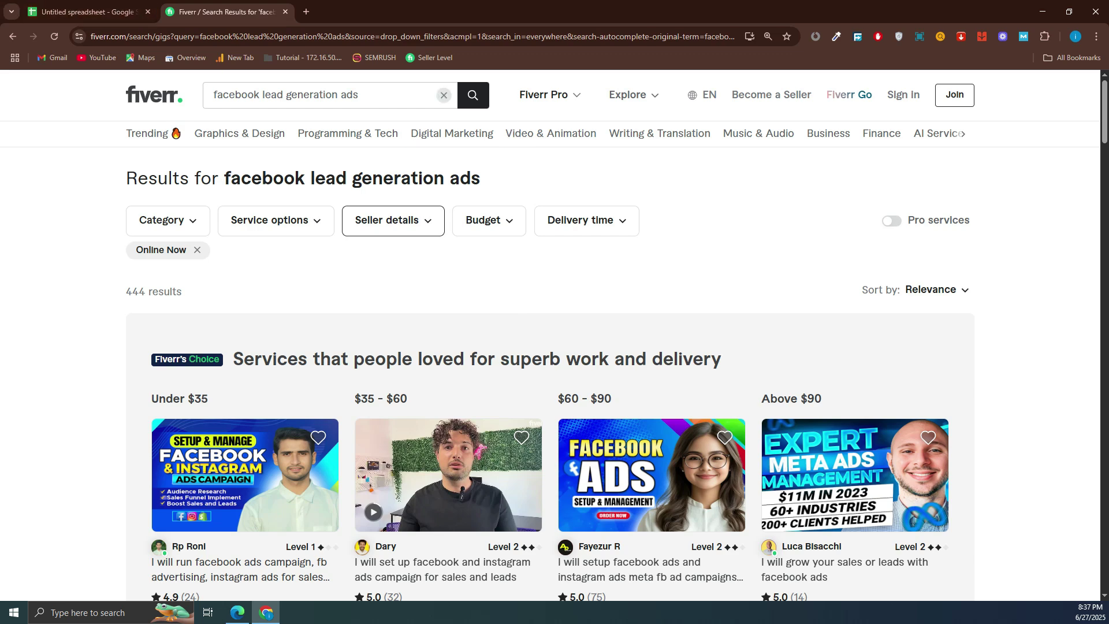
{"action": "triple_click", "coordinate": [323, 95]}
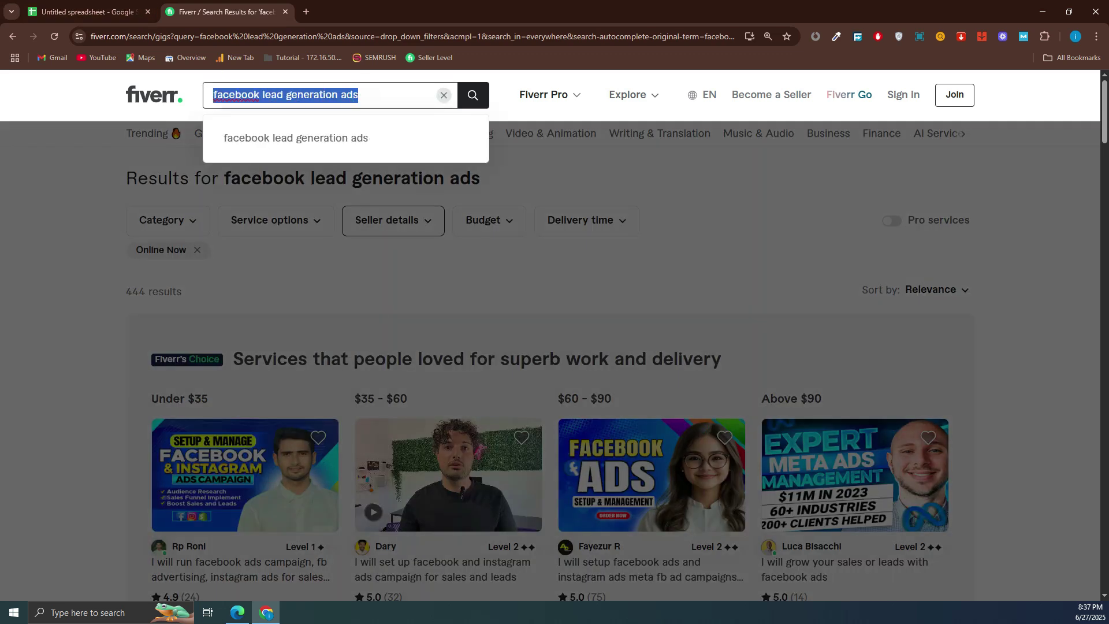
{"action": "left_click", "coordinate": [38, 261]}
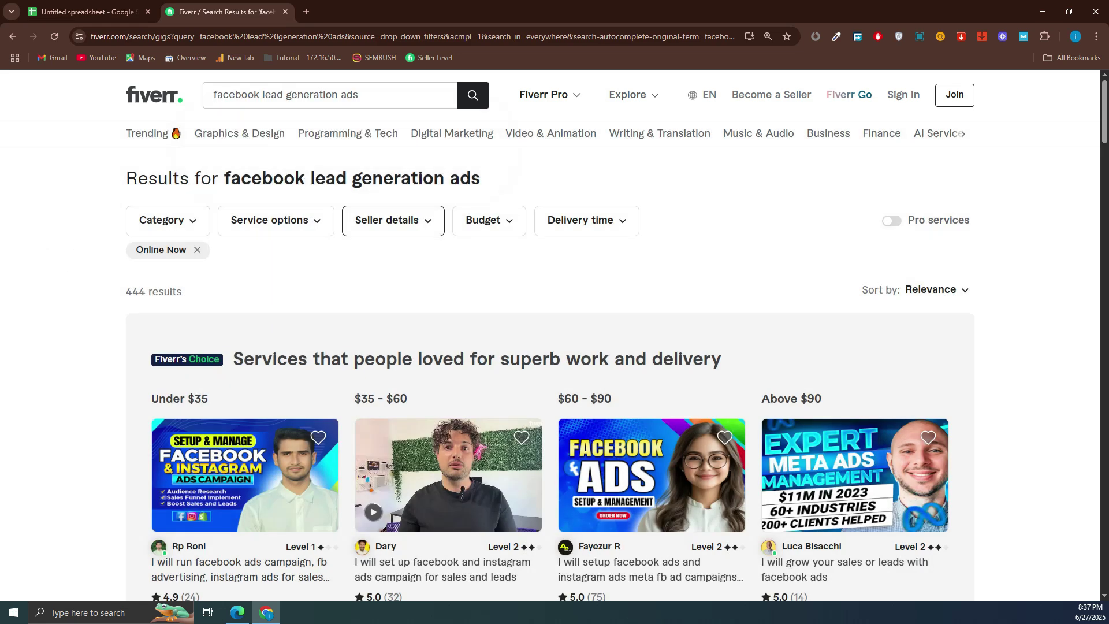
{"action": "left_click_drag", "start_coordinate": [373, 94], "coordinate": [216, 96]}
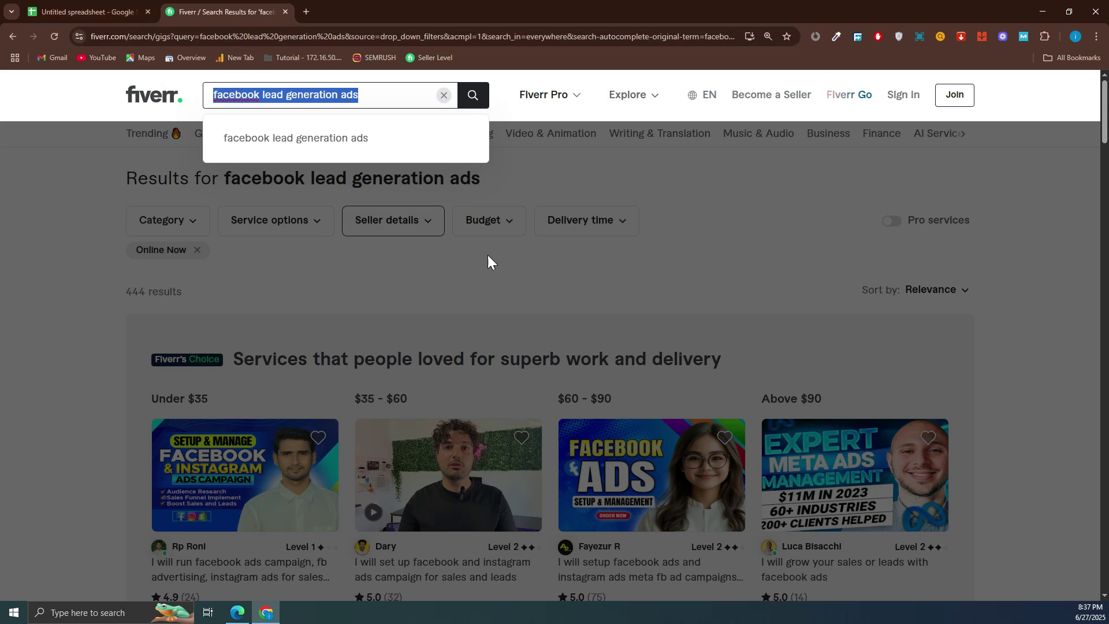
{"action": "left_click", "coordinate": [465, 293]}
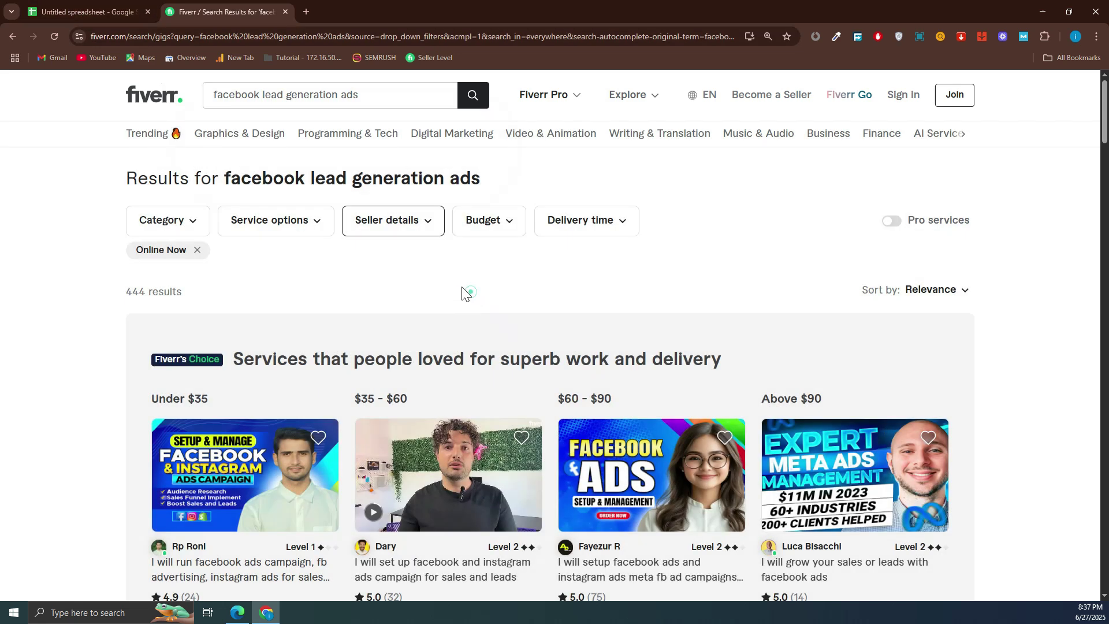
Clear the Online Now filter and record the results count 4,000 as the keyword's Approx Competition in cell D5 of the spreadsheet
{"action": "left_click", "coordinate": [198, 250]}
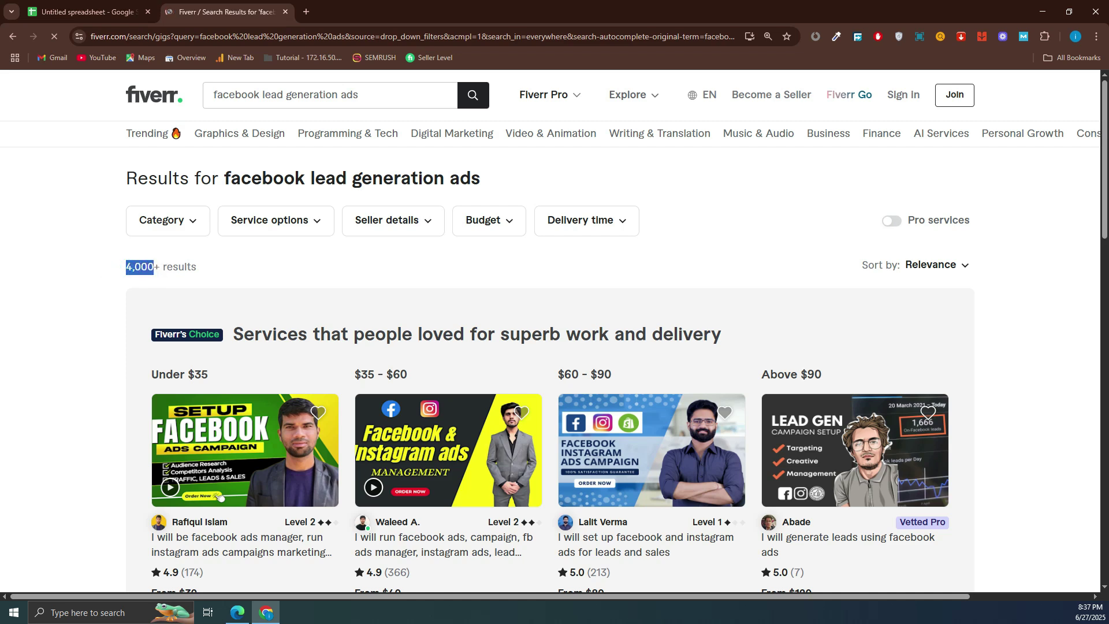
{"action": "left_click", "coordinate": [86, 13]}
{"action": "left_click", "coordinate": [316, 223]}
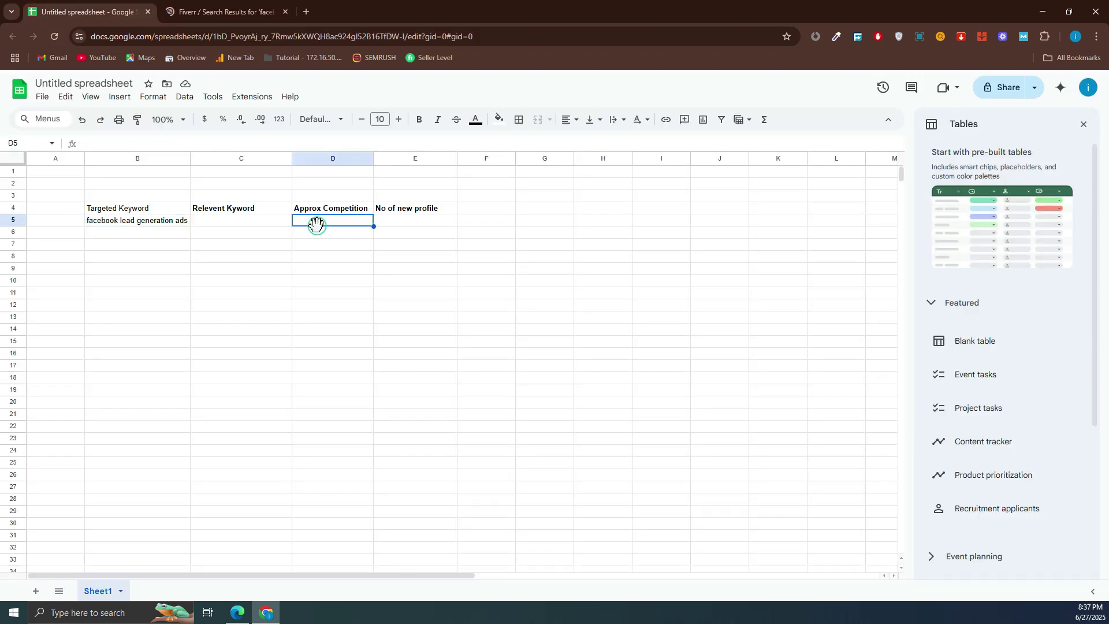
{"action": "left_click", "coordinate": [343, 300]}
Switch back to Fiverr and examine the unfiltered results from Fiverr's Choice to the life insurance leads row for sellers without a level
{"action": "left_click", "coordinate": [251, 11]}
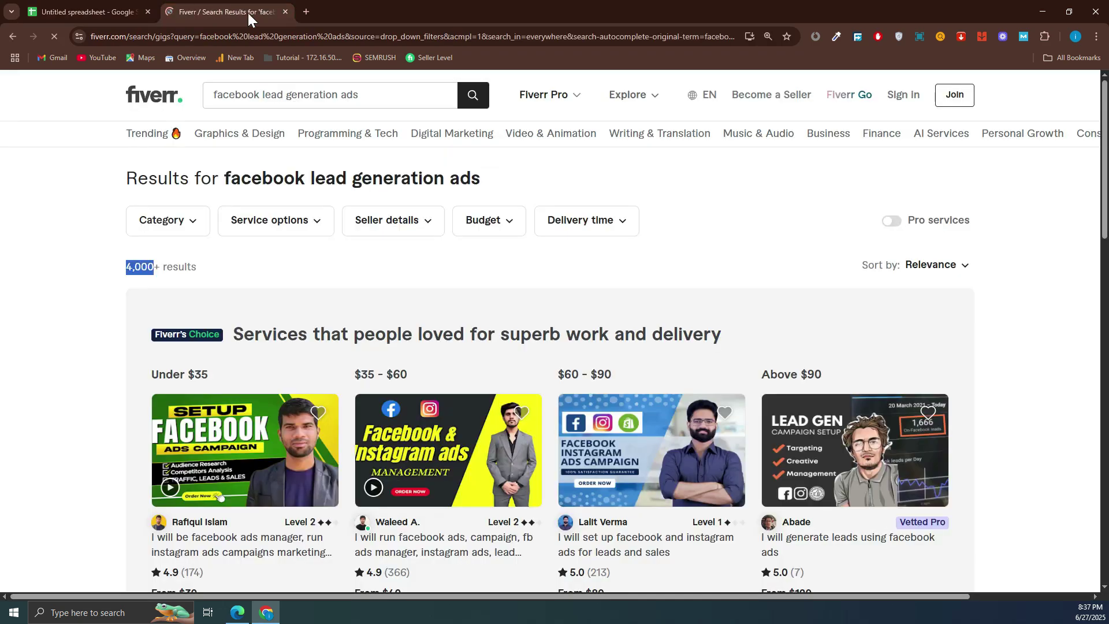
{"action": "scroll", "coordinate": [449, 350], "scroll_direction": "down", "scroll_amount": 10}
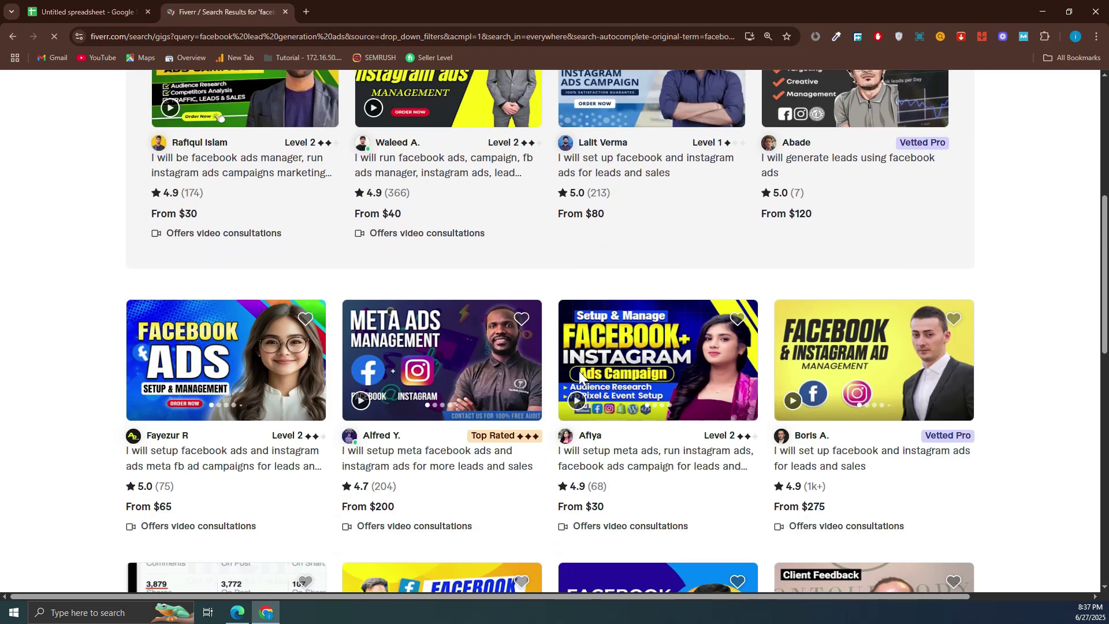
{"action": "scroll", "coordinate": [660, 374], "scroll_direction": "up", "scroll_amount": 10}
{"action": "scroll", "coordinate": [670, 372], "scroll_direction": "down", "scroll_amount": 4}
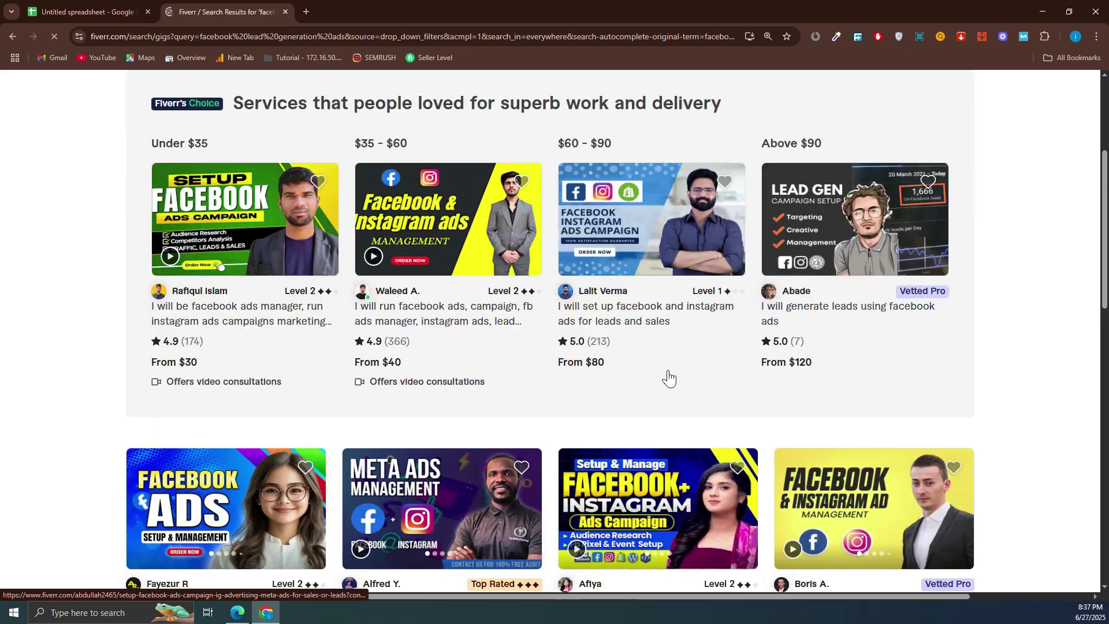
{"action": "scroll", "coordinate": [470, 362], "scroll_direction": "down", "scroll_amount": 5}
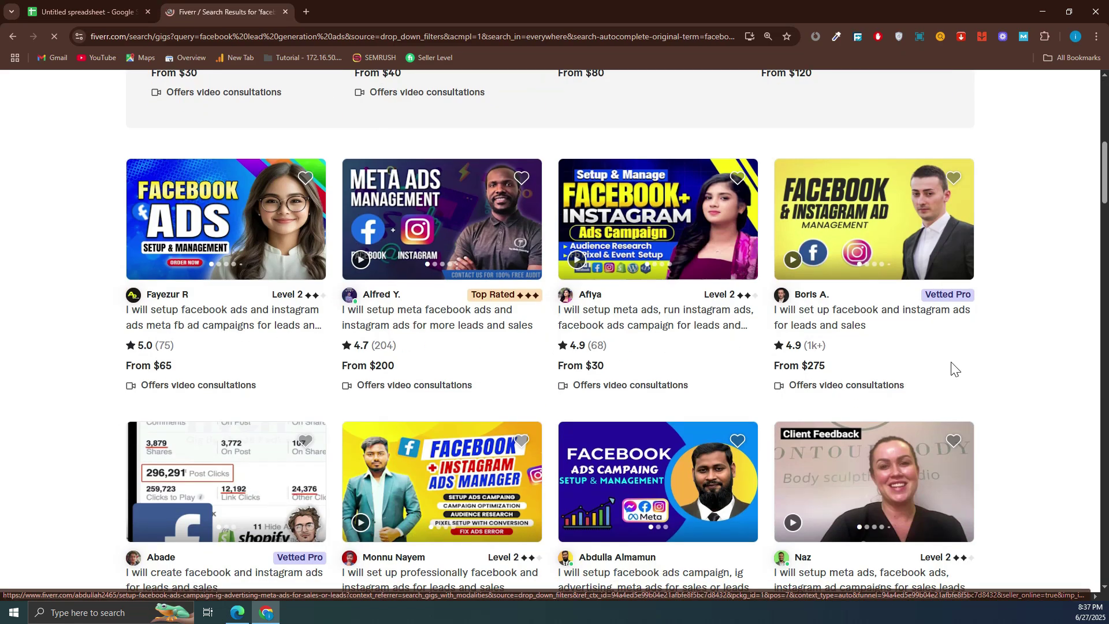
{"action": "scroll", "coordinate": [744, 310], "scroll_direction": "down", "scroll_amount": 4}
{"action": "scroll", "coordinate": [744, 310], "scroll_direction": "down", "scroll_amount": 7}
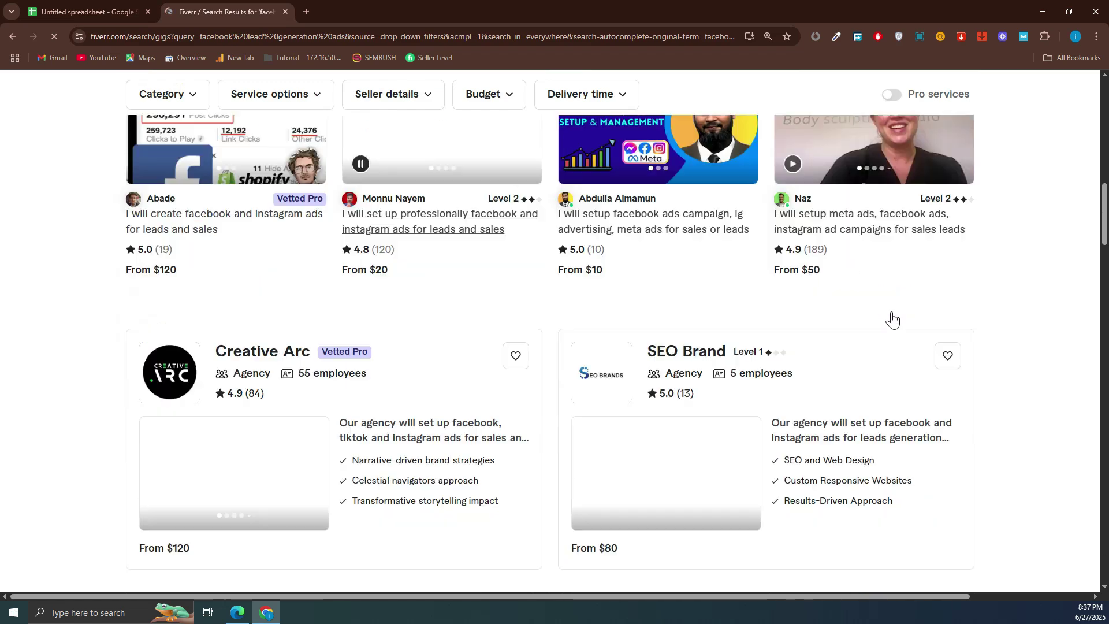
{"action": "scroll", "coordinate": [311, 395], "scroll_direction": "down", "scroll_amount": 2}
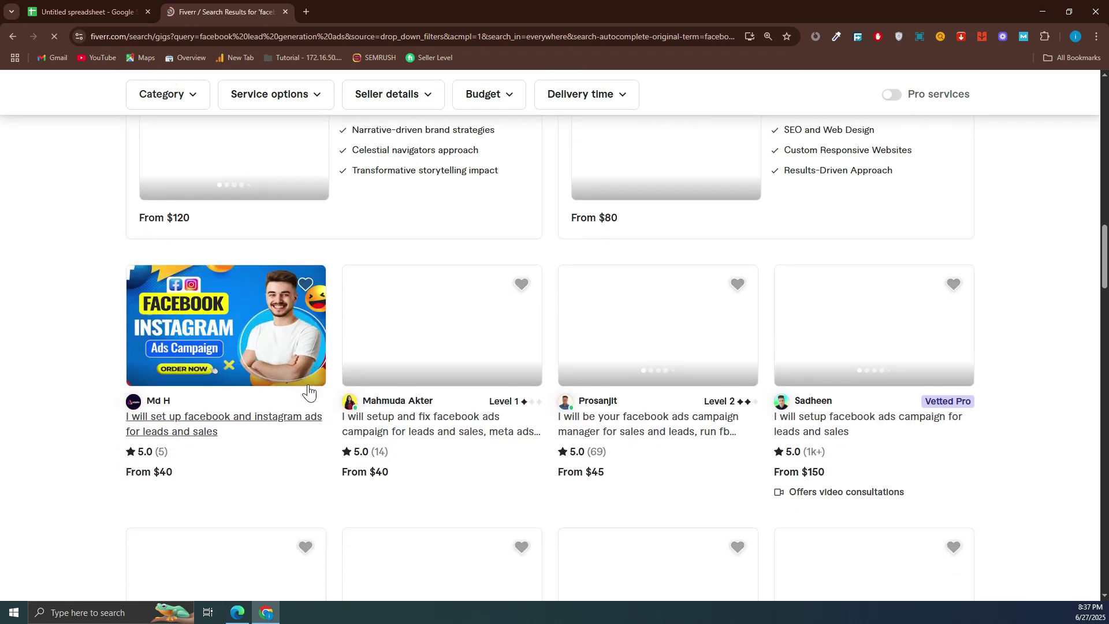
{"action": "scroll", "coordinate": [534, 379], "scroll_direction": "down", "scroll_amount": 3}
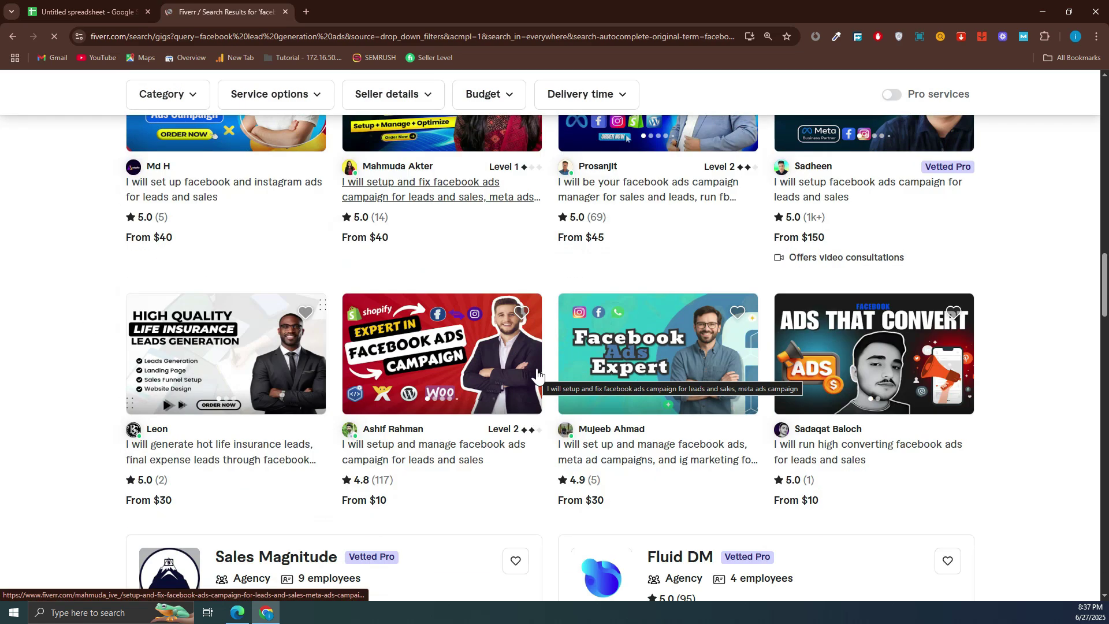
{"action": "scroll", "coordinate": [509, 335], "scroll_direction": "down", "scroll_amount": 1}
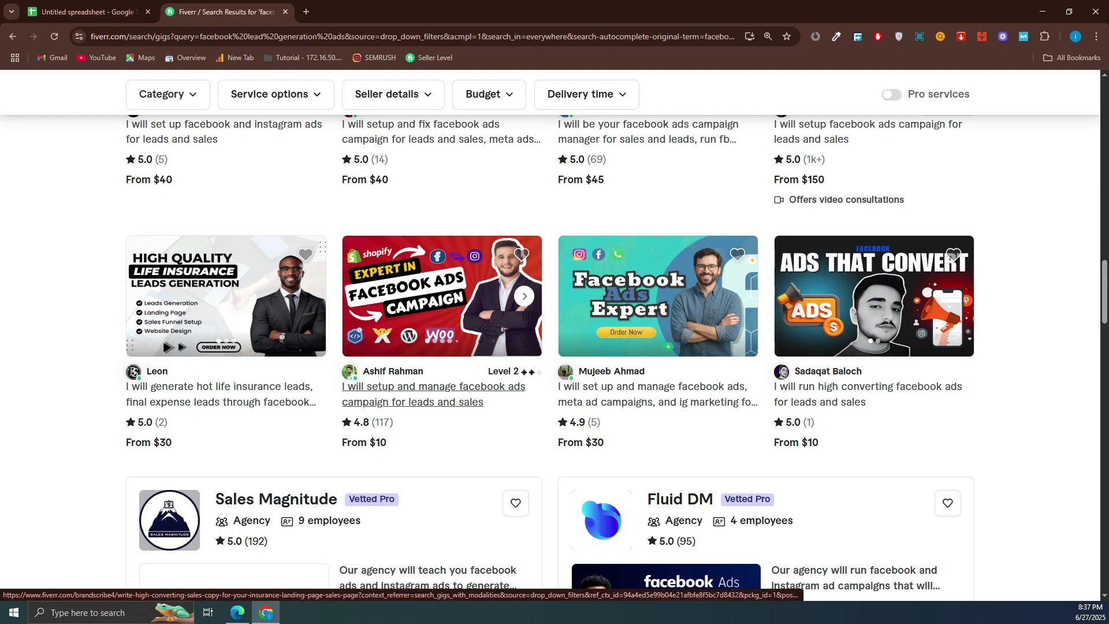
{"action": "scroll", "coordinate": [269, 400], "scroll_direction": "down", "scroll_amount": 1}
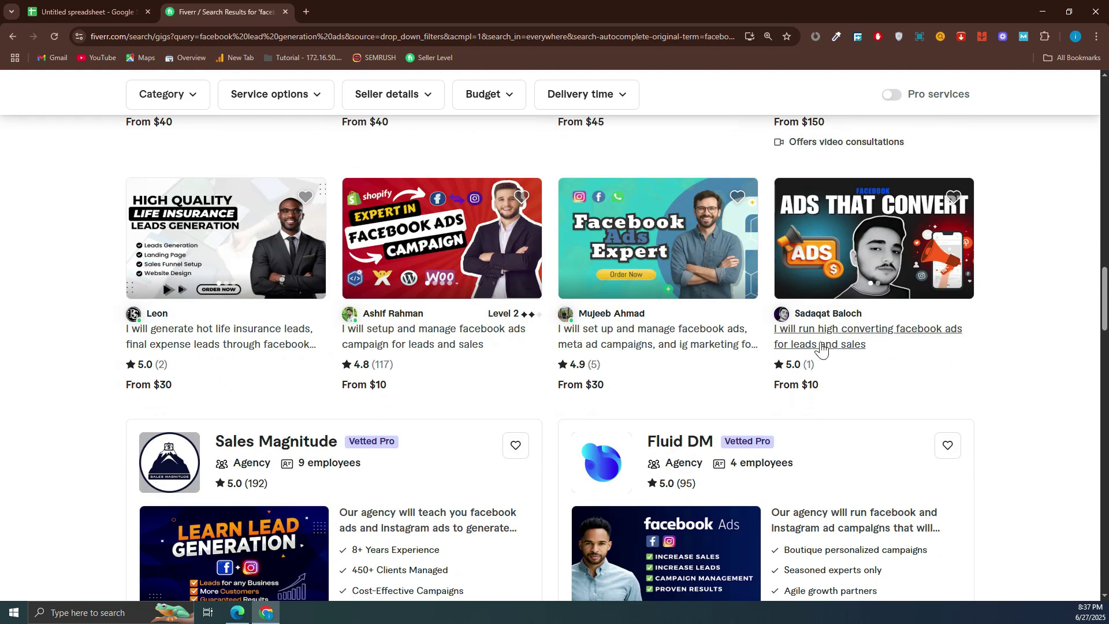
Check the remaining gigs on the first results page, from the second agency row to the pagination, for new sellers with few reviews
{"action": "scroll", "coordinate": [820, 350], "scroll_direction": "down", "scroll_amount": 3}
{"action": "scroll", "coordinate": [638, 383], "scroll_direction": "down", "scroll_amount": 5}
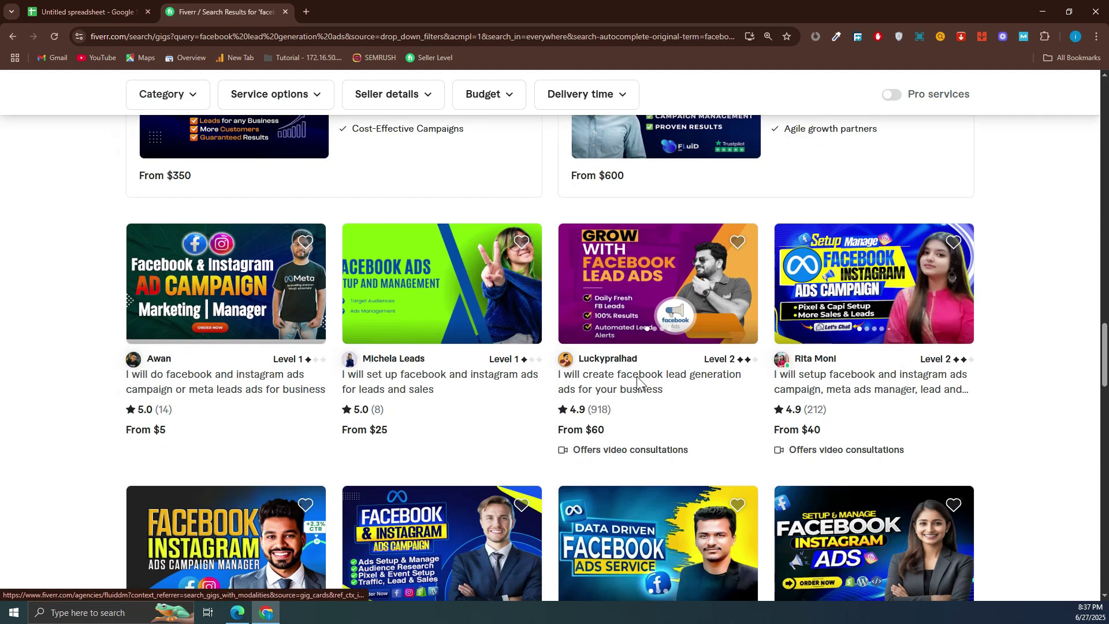
{"action": "scroll", "coordinate": [652, 384], "scroll_direction": "down", "scroll_amount": 1}
{"action": "scroll", "coordinate": [921, 403], "scroll_direction": "down", "scroll_amount": 3}
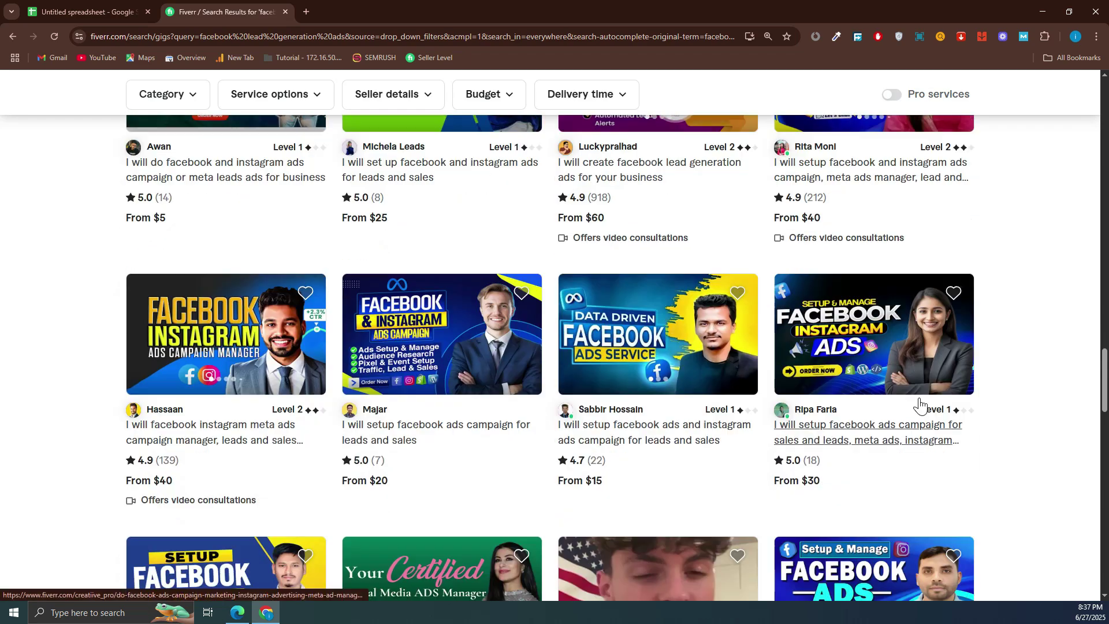
{"action": "scroll", "coordinate": [921, 403], "scroll_direction": "down", "scroll_amount": 1}
{"action": "scroll", "coordinate": [885, 370], "scroll_direction": "down", "scroll_amount": 3}
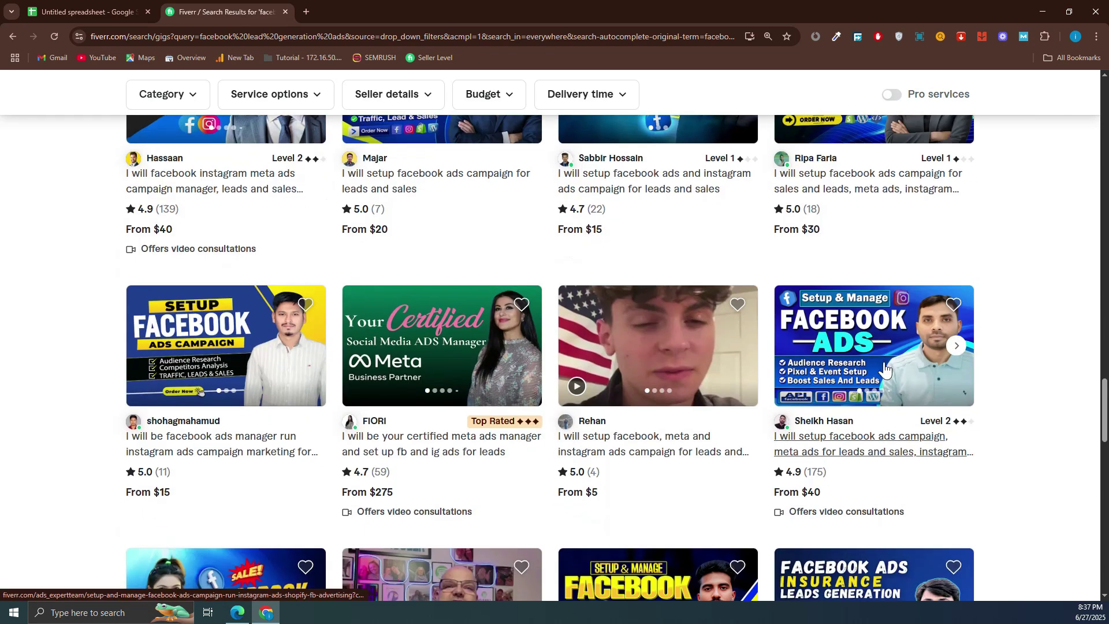
{"action": "scroll", "coordinate": [885, 370], "scroll_direction": "down", "scroll_amount": 3}
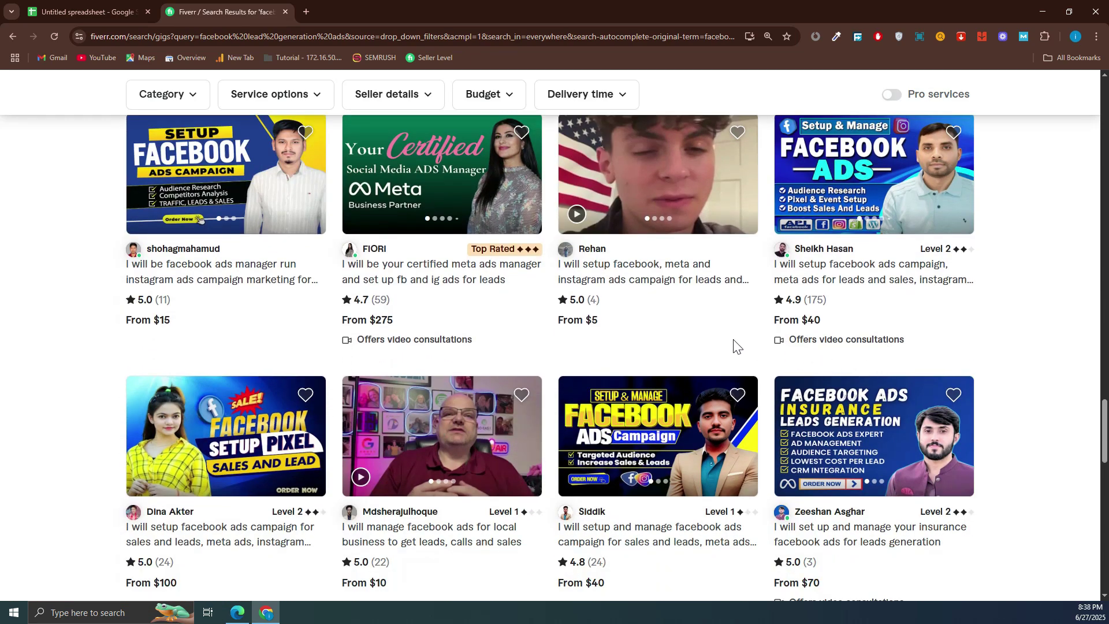
{"action": "scroll", "coordinate": [718, 350], "scroll_direction": "up", "scroll_amount": 2}
{"action": "scroll", "coordinate": [718, 349], "scroll_direction": "down", "scroll_amount": 3}
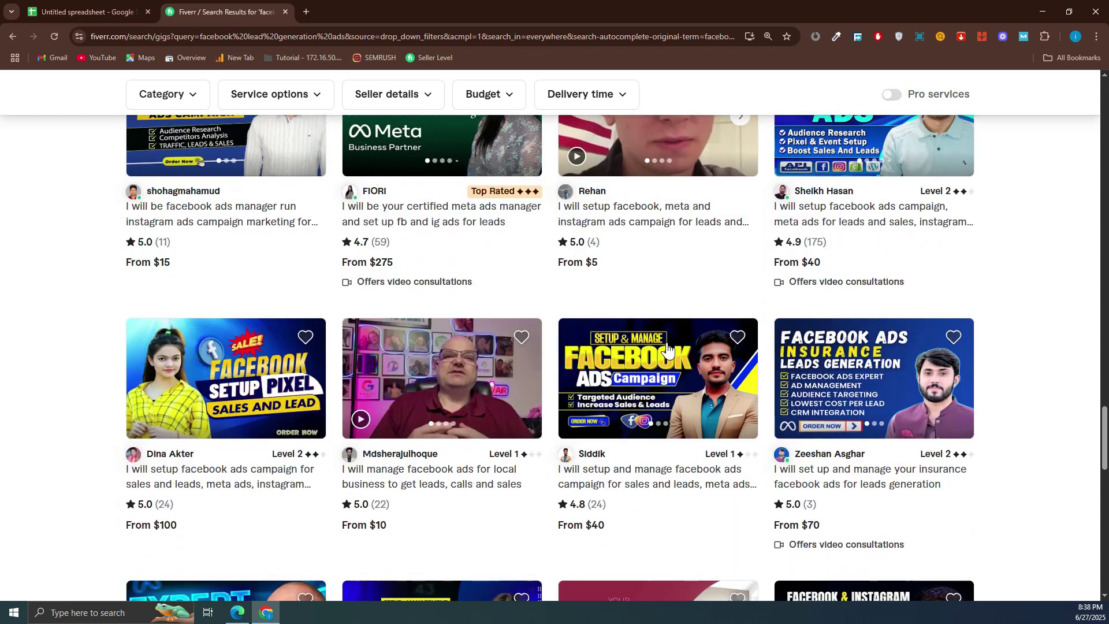
{"action": "scroll", "coordinate": [663, 343], "scroll_direction": "down", "scroll_amount": 1}
{"action": "scroll", "coordinate": [850, 374], "scroll_direction": "down", "scroll_amount": 2}
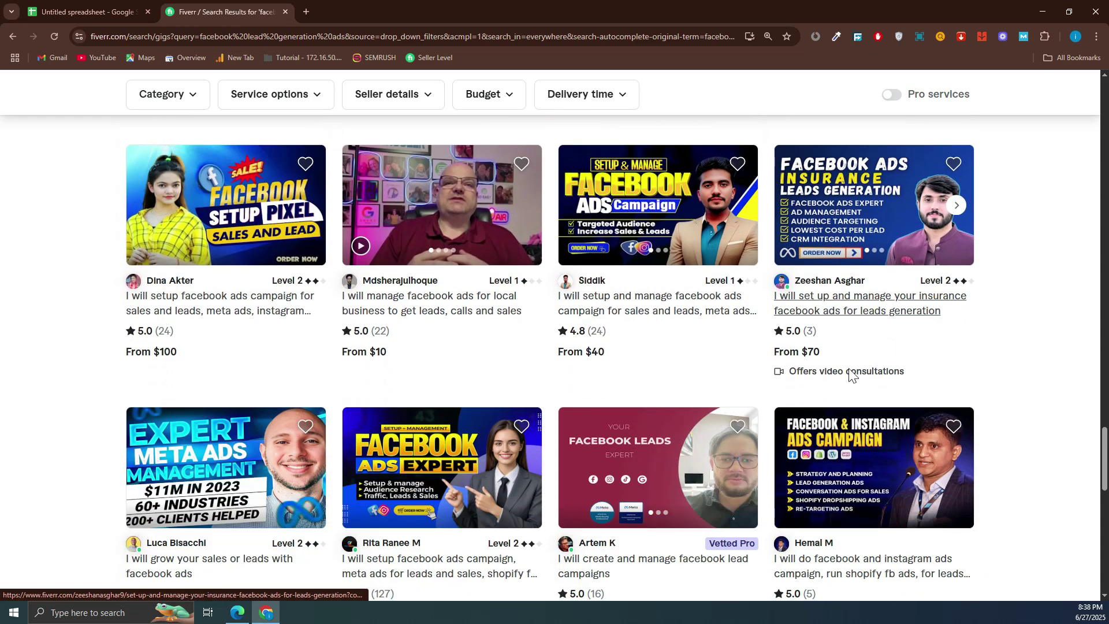
{"action": "scroll", "coordinate": [808, 329], "scroll_direction": "down", "scroll_amount": 4}
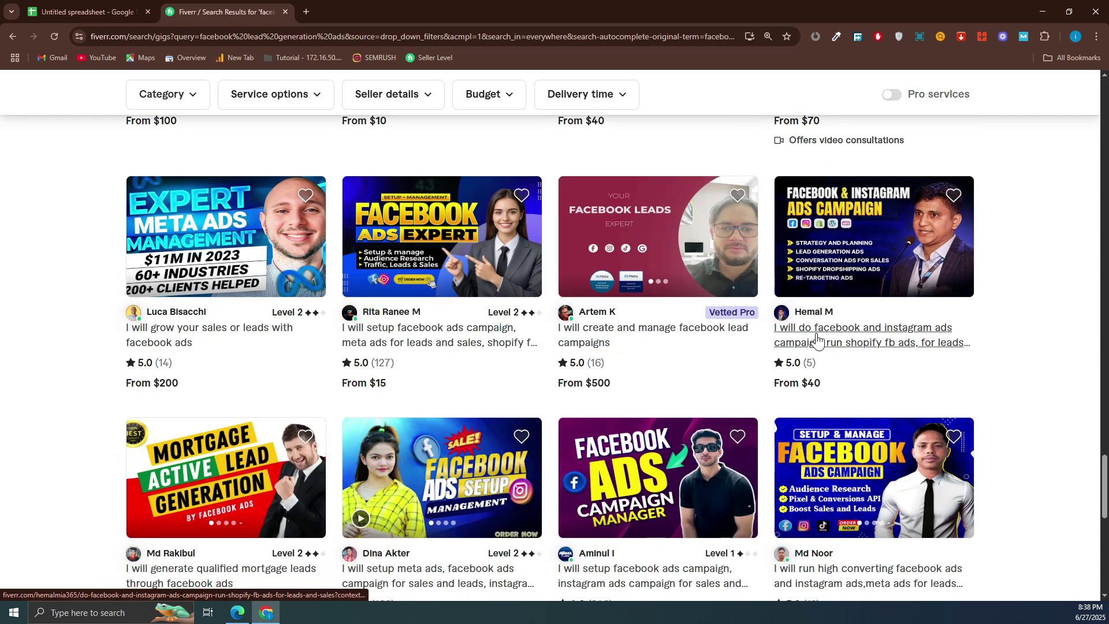
{"action": "scroll", "coordinate": [717, 379], "scroll_direction": "down", "scroll_amount": 3}
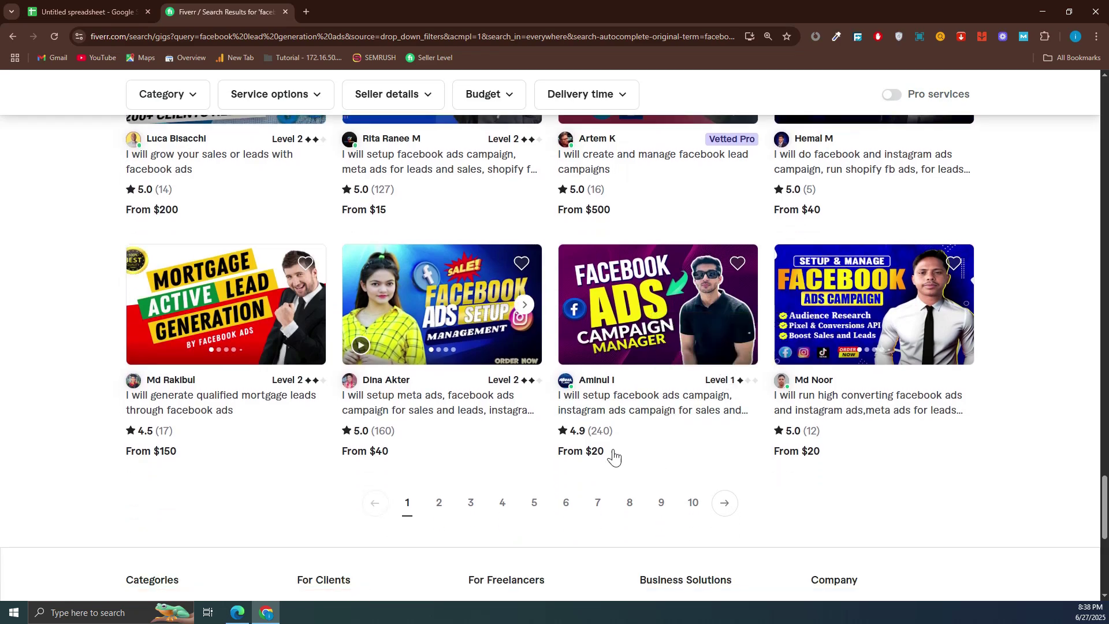
{"action": "scroll", "coordinate": [614, 456], "scroll_direction": "up", "scroll_amount": 15}
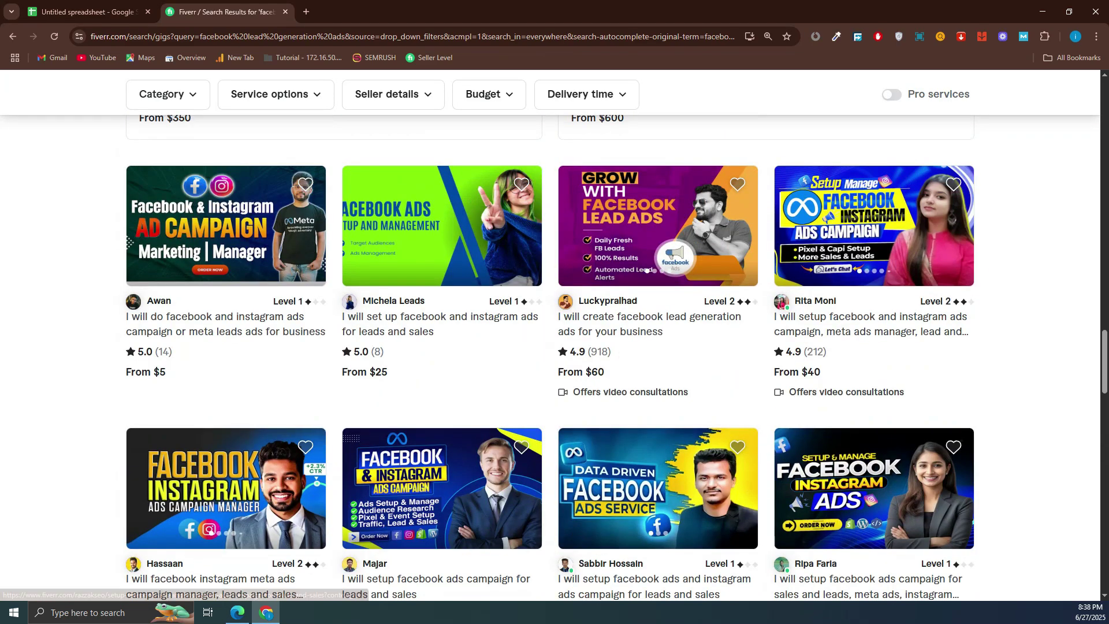
Switch to the spreadsheet and enter 3 as the No of new profile value for "facebook lead generation ads" in cell E5
{"action": "left_click", "coordinate": [101, 12]}
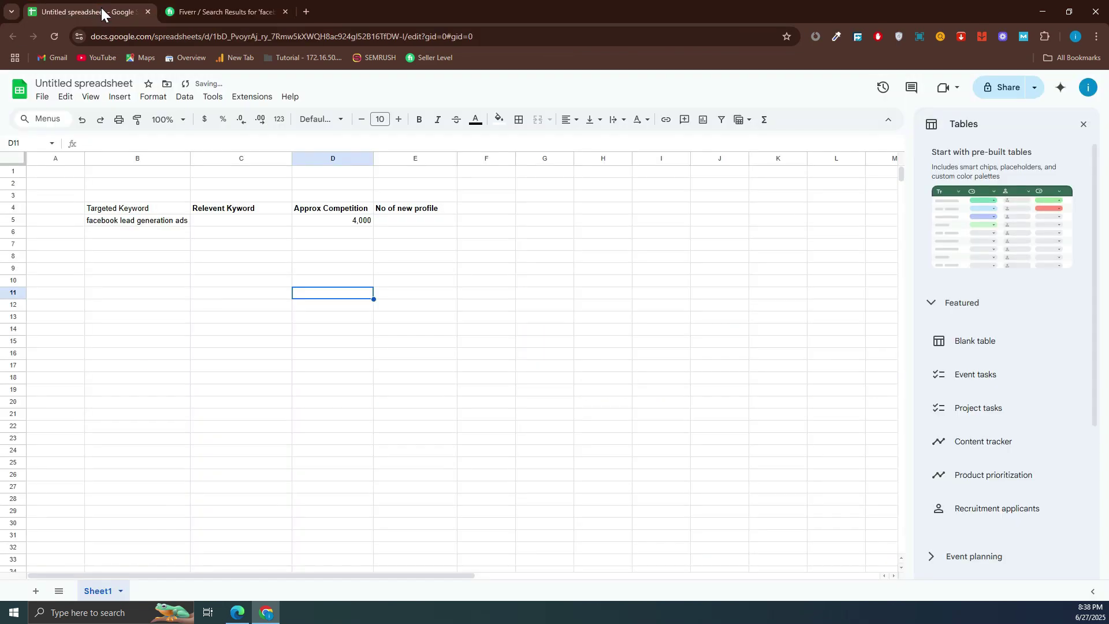
{"action": "left_click", "coordinate": [405, 223]}
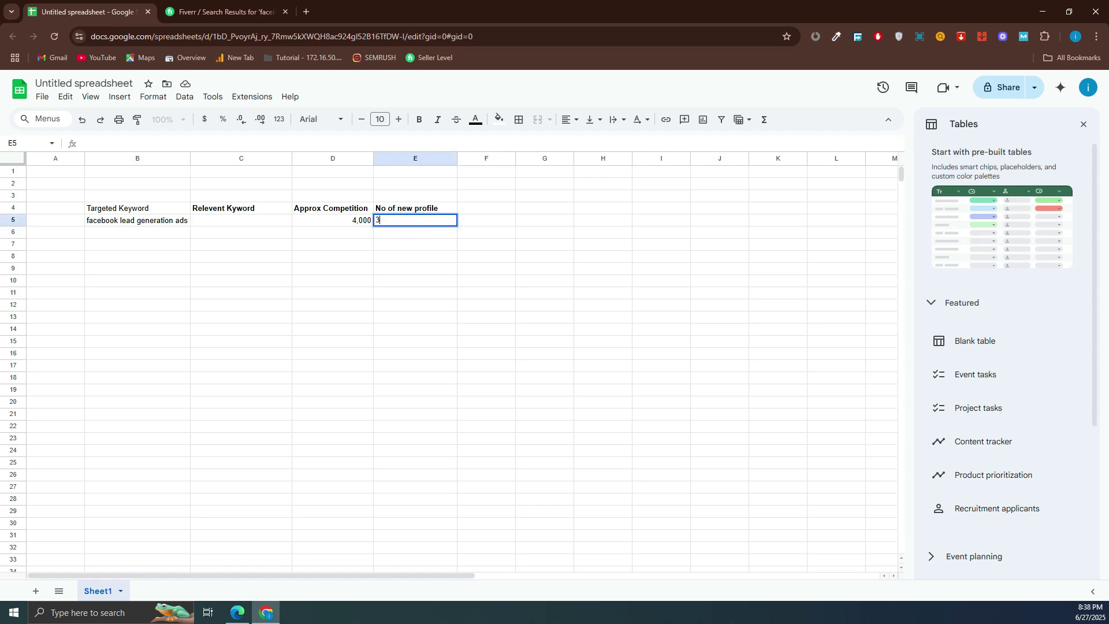
{"action": "type", "text": "3"}
{"action": "left_click", "coordinate": [283, 289]}
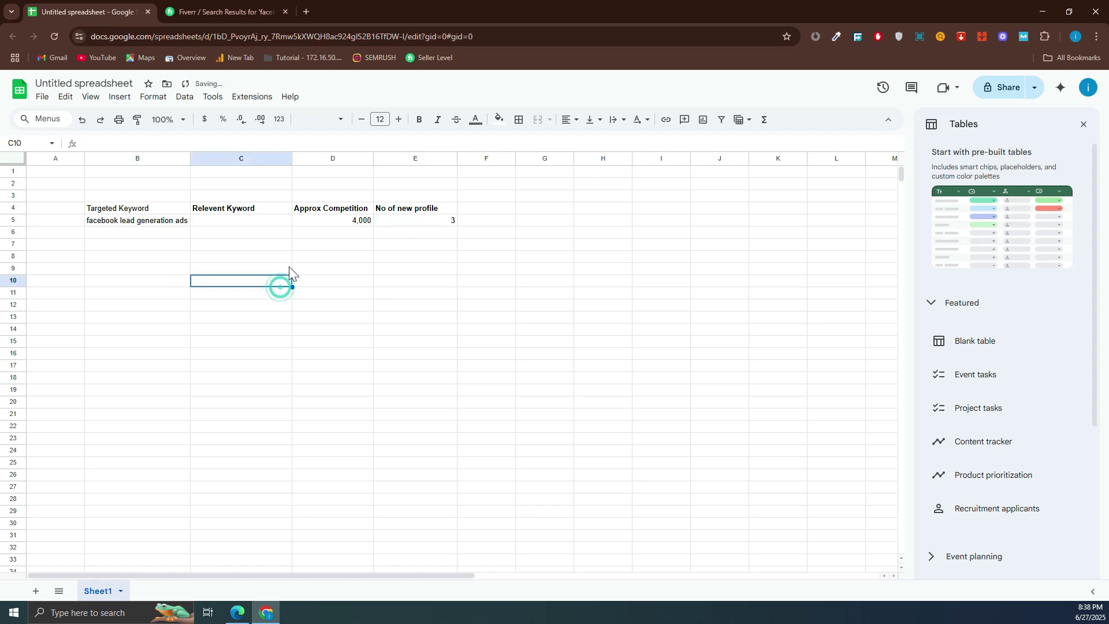
{"action": "left_click", "coordinate": [229, 222]}
{"action": "left_click", "coordinate": [233, 284]}
Switch back to Fiverr and look over the "facebook lead generation ads" results from Fiverr's Choice through the first gig rows
{"action": "left_click", "coordinate": [219, 12]}
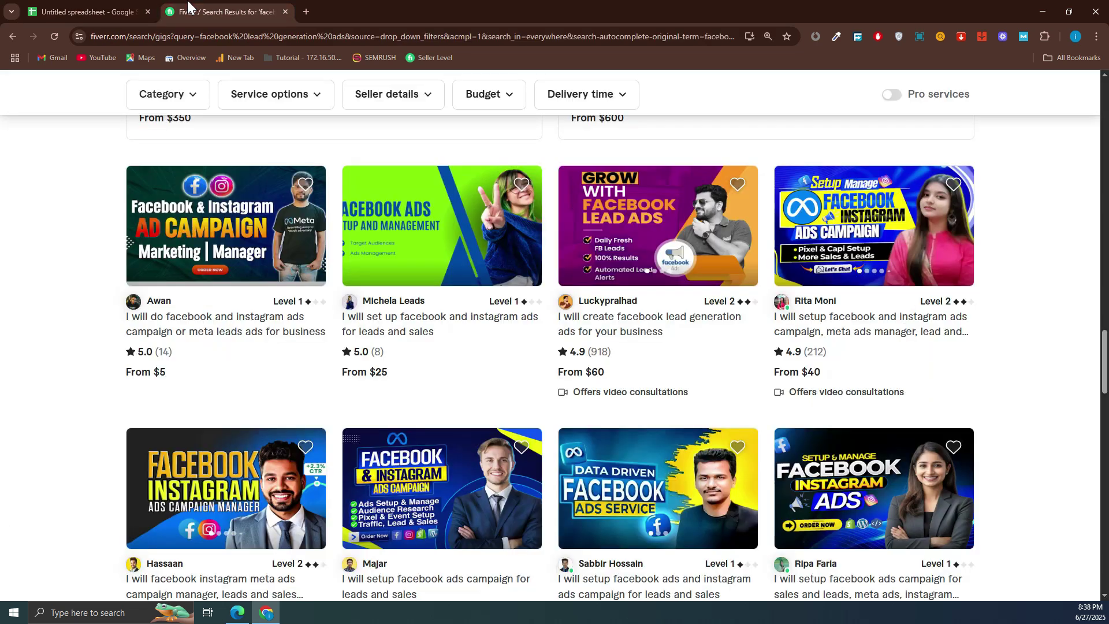
{"action": "scroll", "coordinate": [388, 263], "scroll_direction": "up", "scroll_amount": 2}
{"action": "scroll", "coordinate": [385, 258], "scroll_direction": "down", "scroll_amount": 5}
{"action": "scroll", "coordinate": [384, 259], "scroll_direction": "up", "scroll_amount": 10}
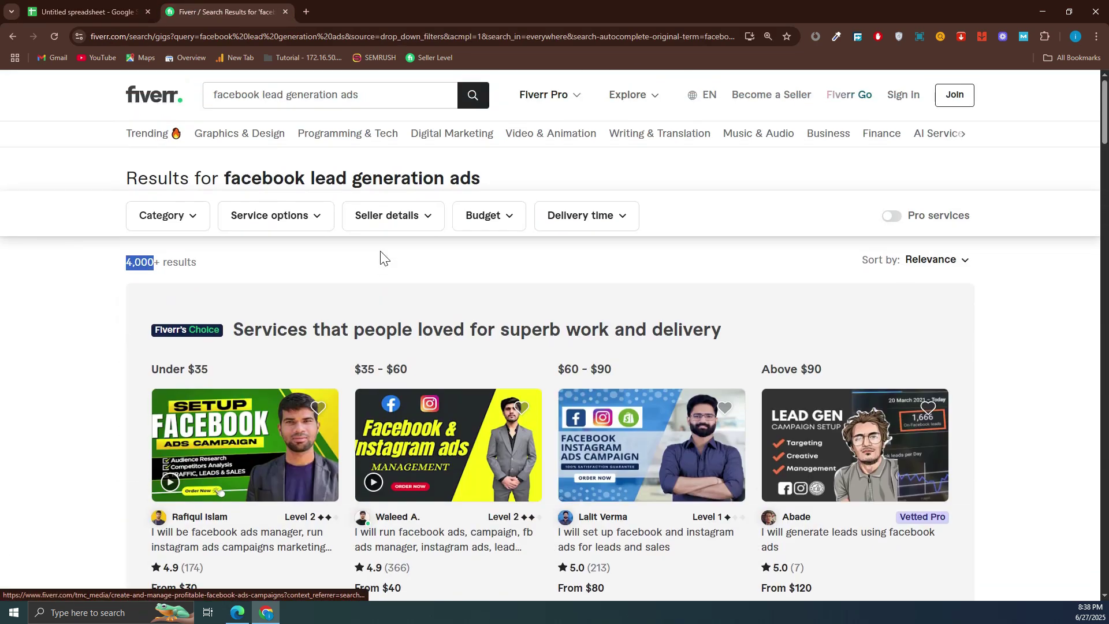
{"action": "scroll", "coordinate": [379, 255], "scroll_direction": "down", "scroll_amount": 6}
{"action": "scroll", "coordinate": [545, 303], "scroll_direction": "down", "scroll_amount": 5}
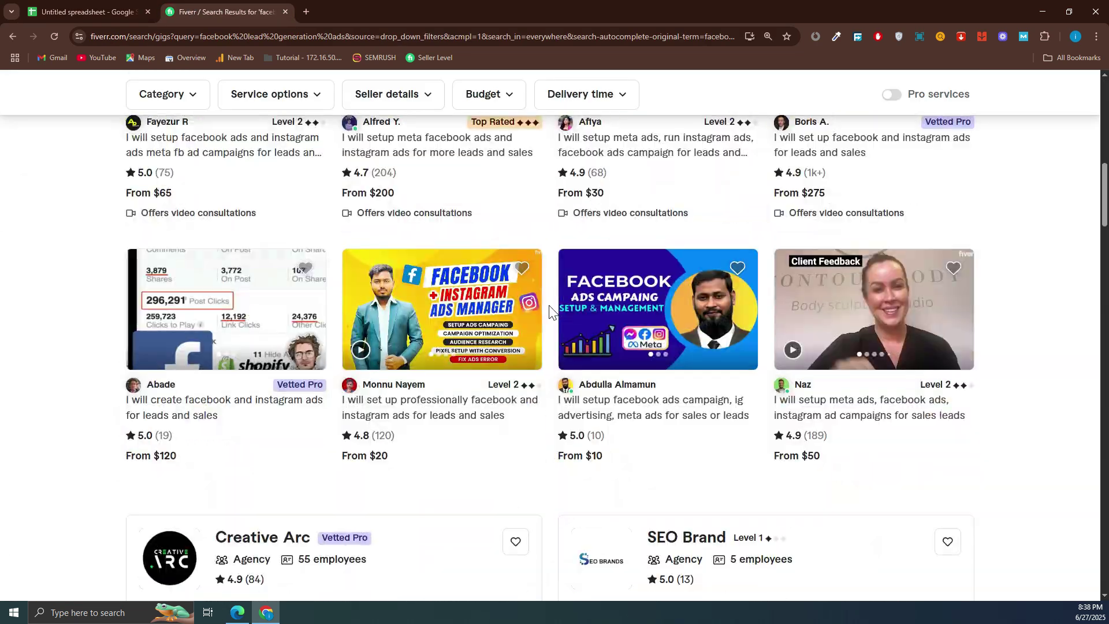
{"action": "scroll", "coordinate": [557, 307], "scroll_direction": "up", "scroll_amount": 11}
{"action": "key", "text": "ctrl+Tab"}
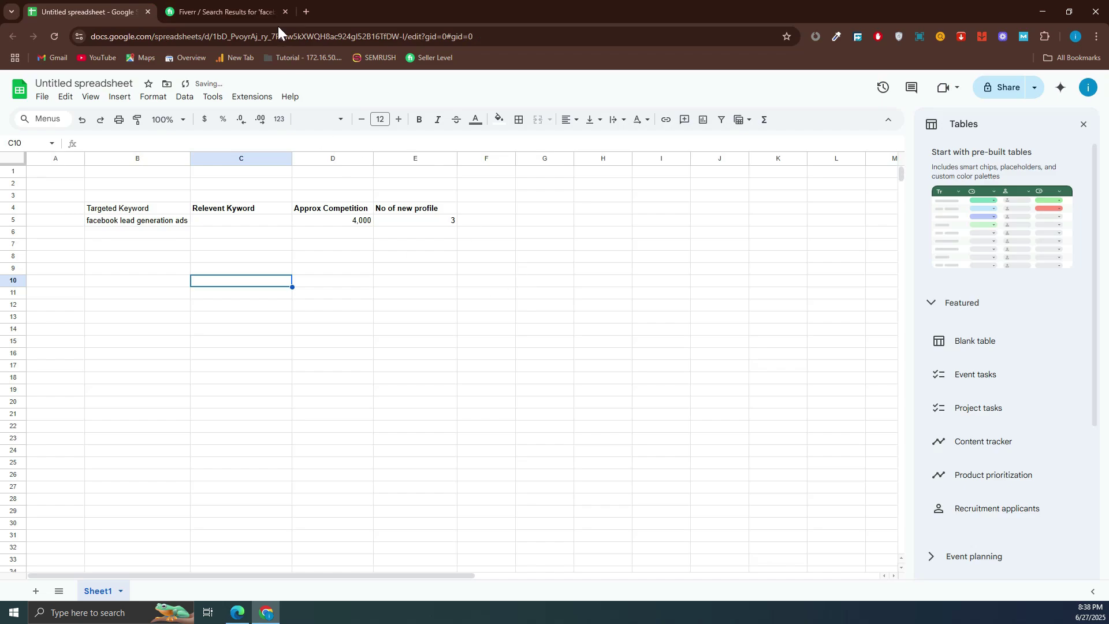
Open the $20 gig "I will set up professionally facebook and instagram ads for leads and sales" in a new tab from the results
{"action": "left_click", "coordinate": [230, 9]}
{"action": "scroll", "coordinate": [550, 354], "scroll_direction": "down", "scroll_amount": 5}
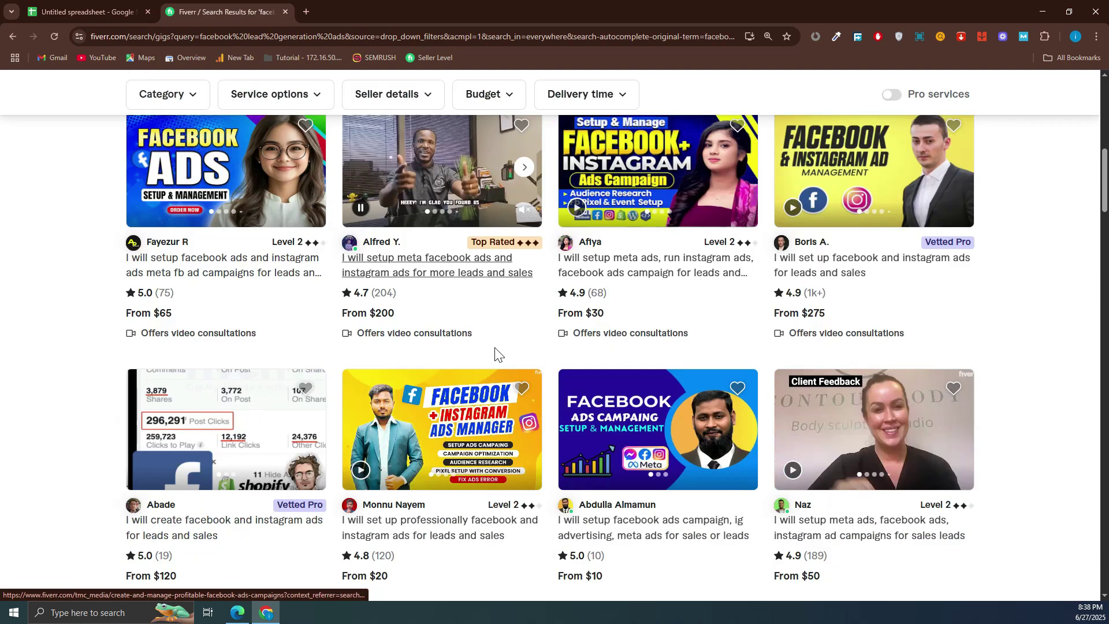
{"action": "scroll", "coordinate": [293, 366], "scroll_direction": "up", "scroll_amount": 3}
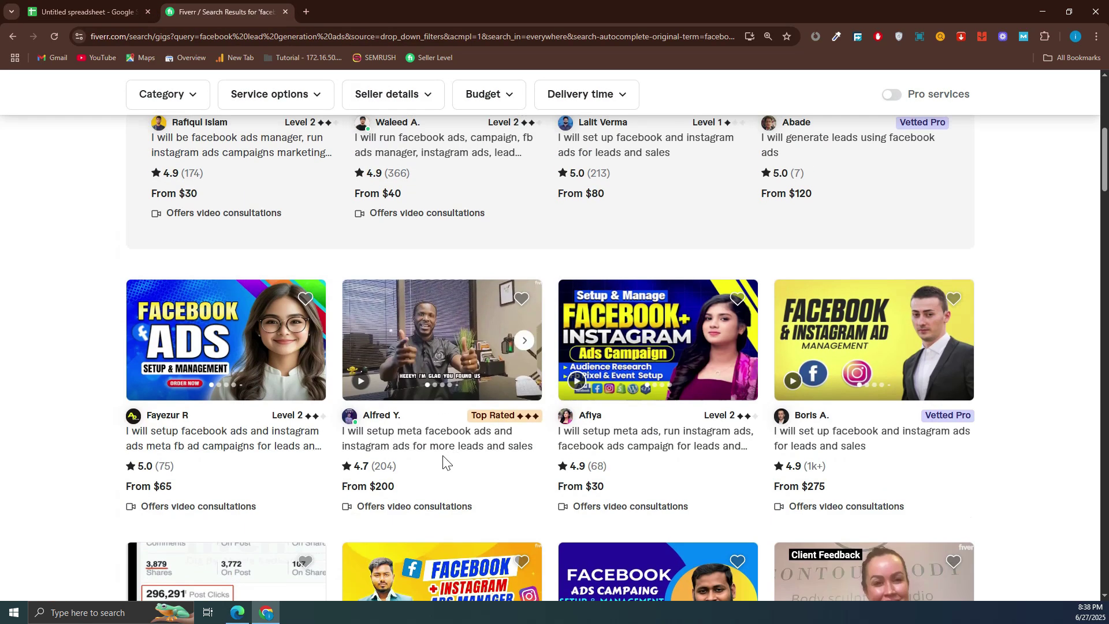
{"action": "scroll", "coordinate": [202, 490], "scroll_direction": "down", "scroll_amount": 4}
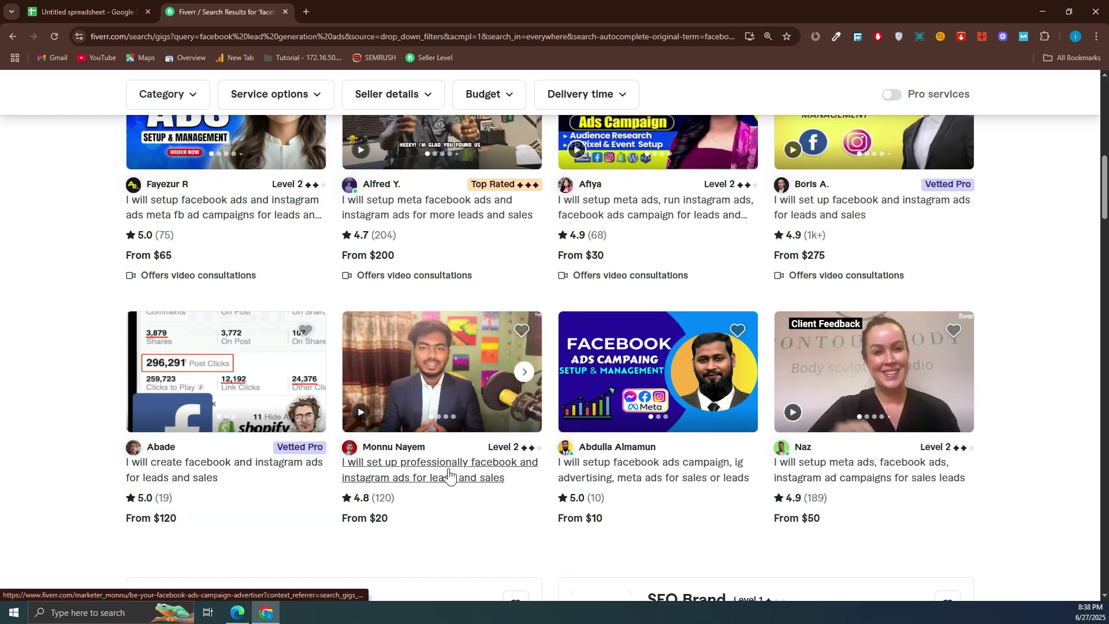
{"action": "scroll", "coordinate": [448, 471], "scroll_direction": "up", "scroll_amount": 1}
{"action": "scroll", "coordinate": [445, 439], "scroll_direction": "down", "scroll_amount": 2}
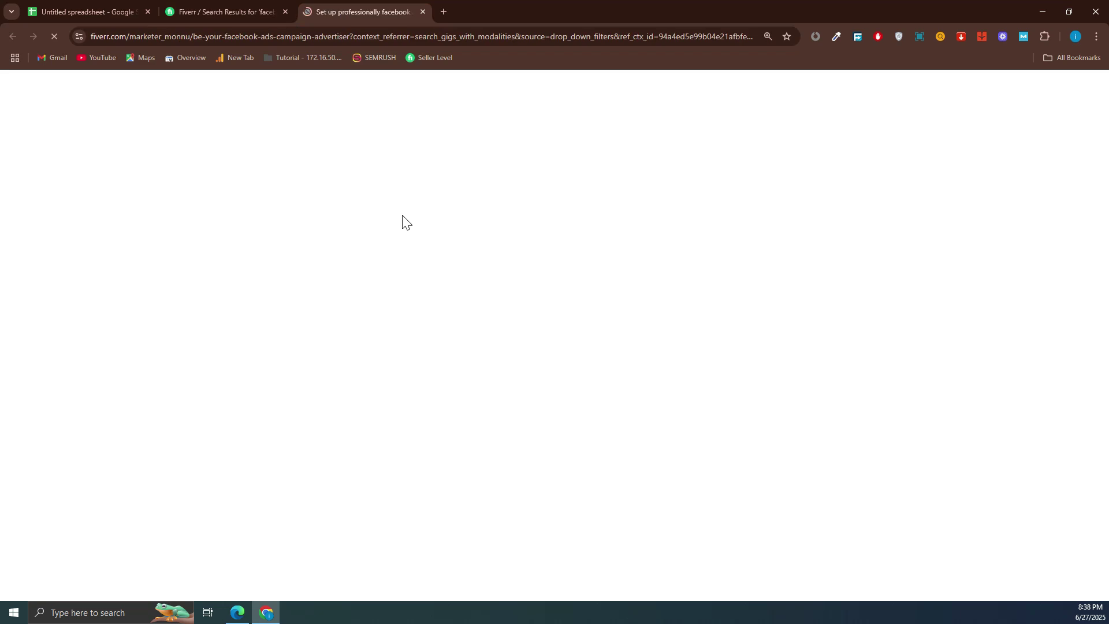
{"action": "scroll", "coordinate": [407, 426], "scroll_direction": "down", "scroll_amount": 2}
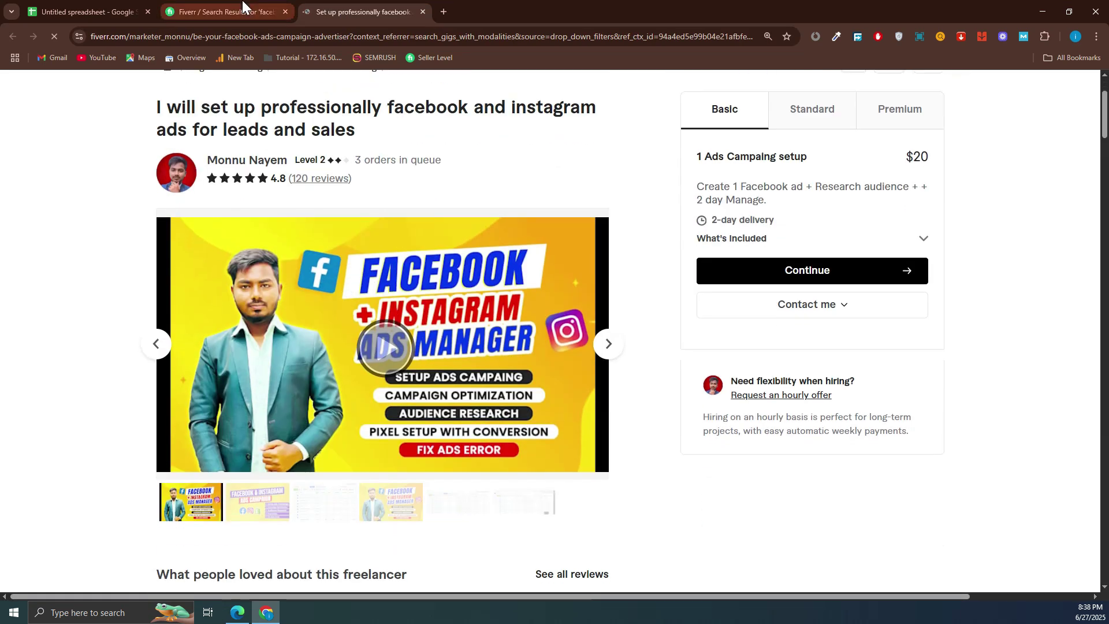
Return to the search results and examine the gigs' titles, seller levels and review counts down to the lower rows
{"action": "left_click", "coordinate": [234, 11]}
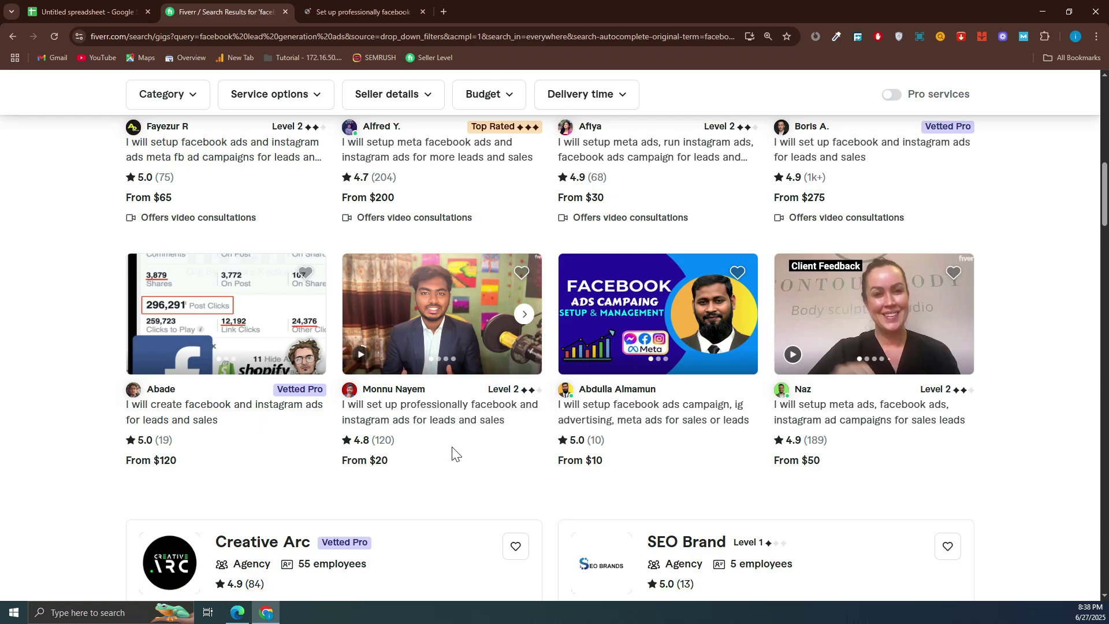
{"action": "scroll", "coordinate": [454, 454], "scroll_direction": "down", "scroll_amount": 10}
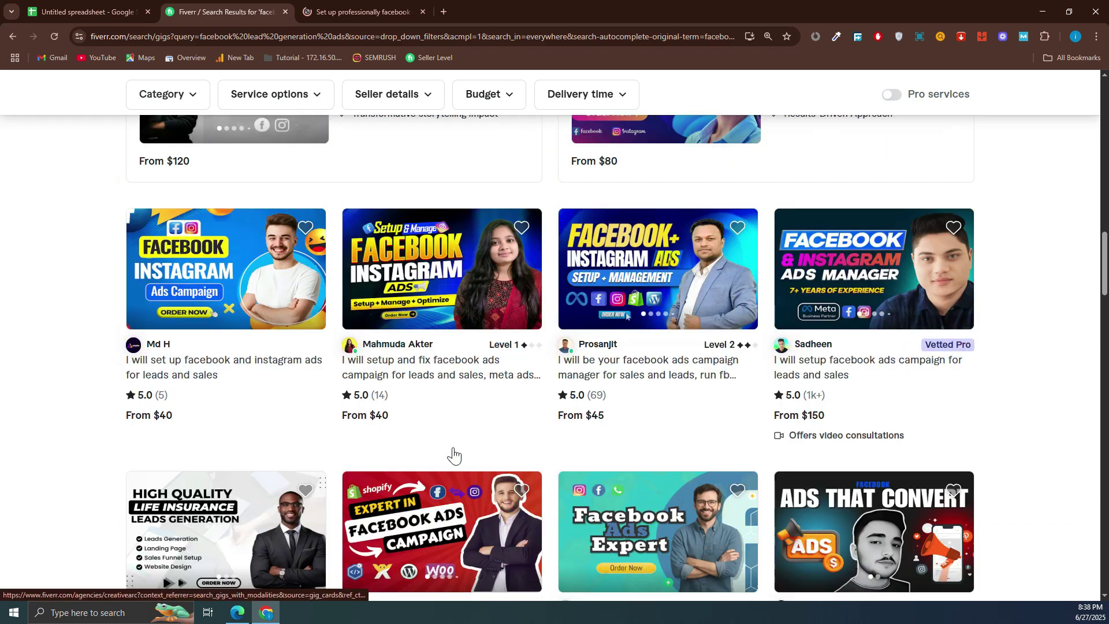
{"action": "scroll", "coordinate": [454, 453], "scroll_direction": "up", "scroll_amount": 7}
{"action": "scroll", "coordinate": [454, 453], "scroll_direction": "down", "scroll_amount": 11}
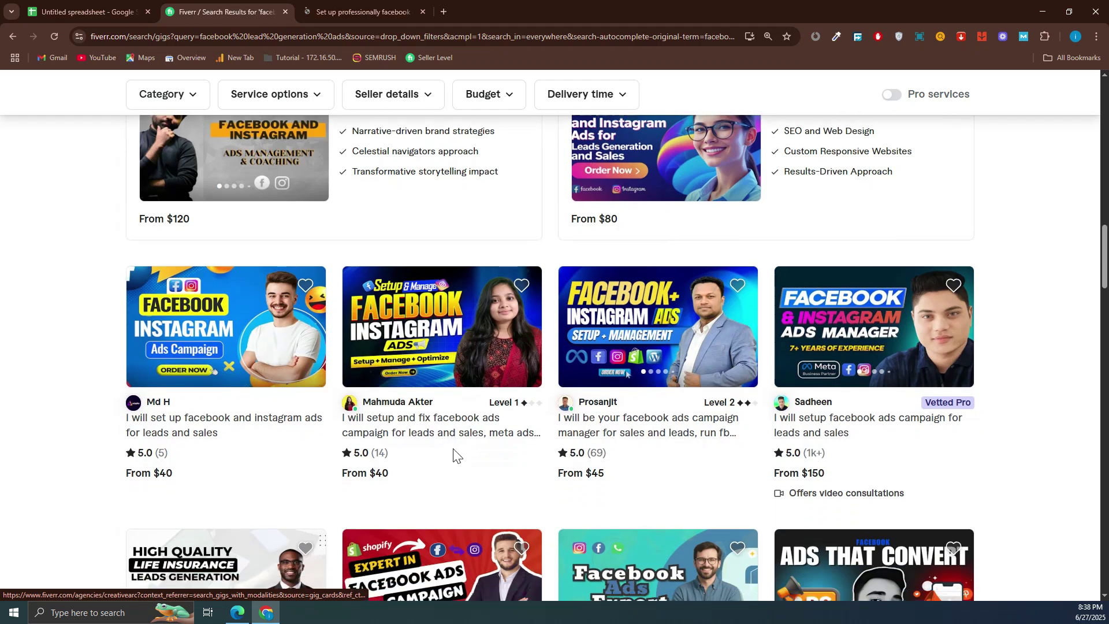
{"action": "scroll", "coordinate": [453, 449], "scroll_direction": "down", "scroll_amount": 11}
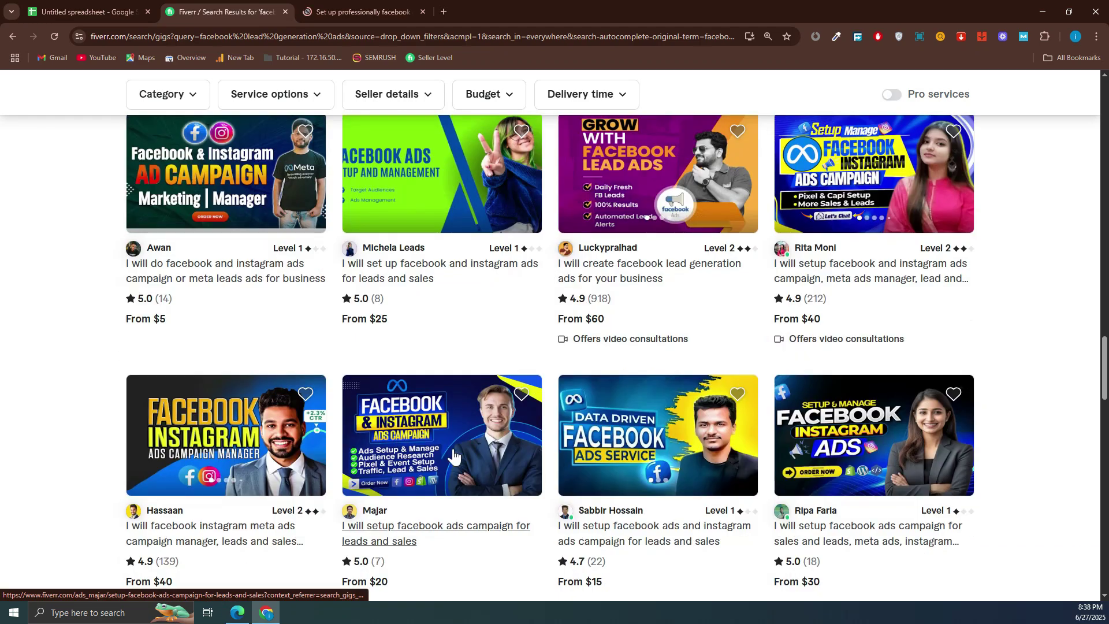
{"action": "scroll", "coordinate": [454, 457], "scroll_direction": "up", "scroll_amount": 6}
{"action": "scroll", "coordinate": [454, 456], "scroll_direction": "up", "scroll_amount": 7}
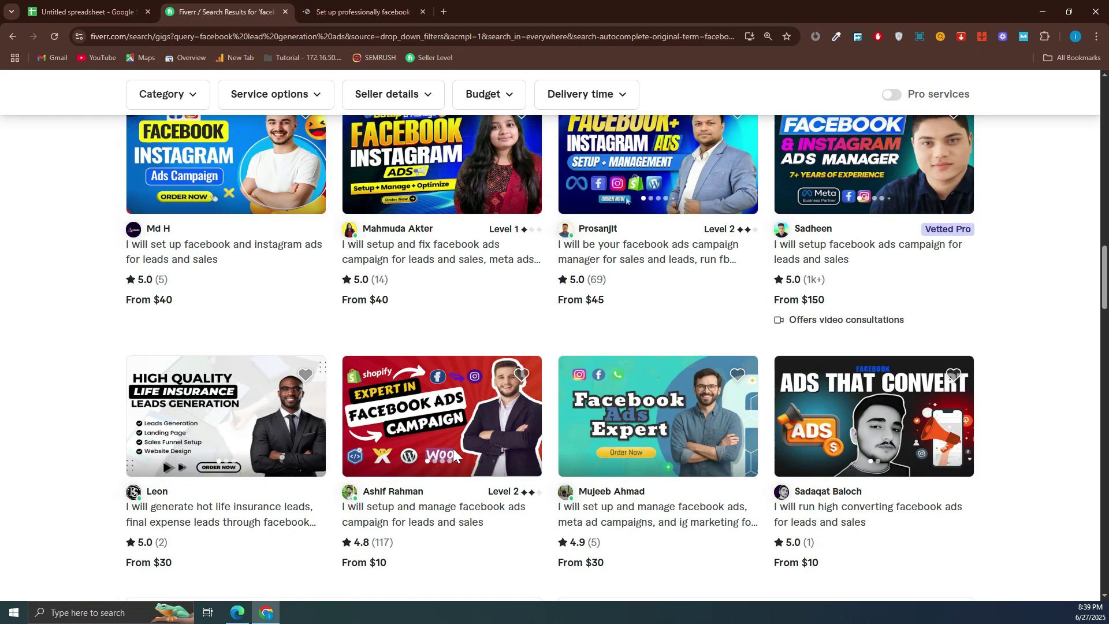
{"action": "scroll", "coordinate": [453, 457], "scroll_direction": "down", "scroll_amount": 5}
{"action": "scroll", "coordinate": [453, 456], "scroll_direction": "up", "scroll_amount": 3}
{"action": "scroll", "coordinate": [453, 456], "scroll_direction": "up", "scroll_amount": 14}
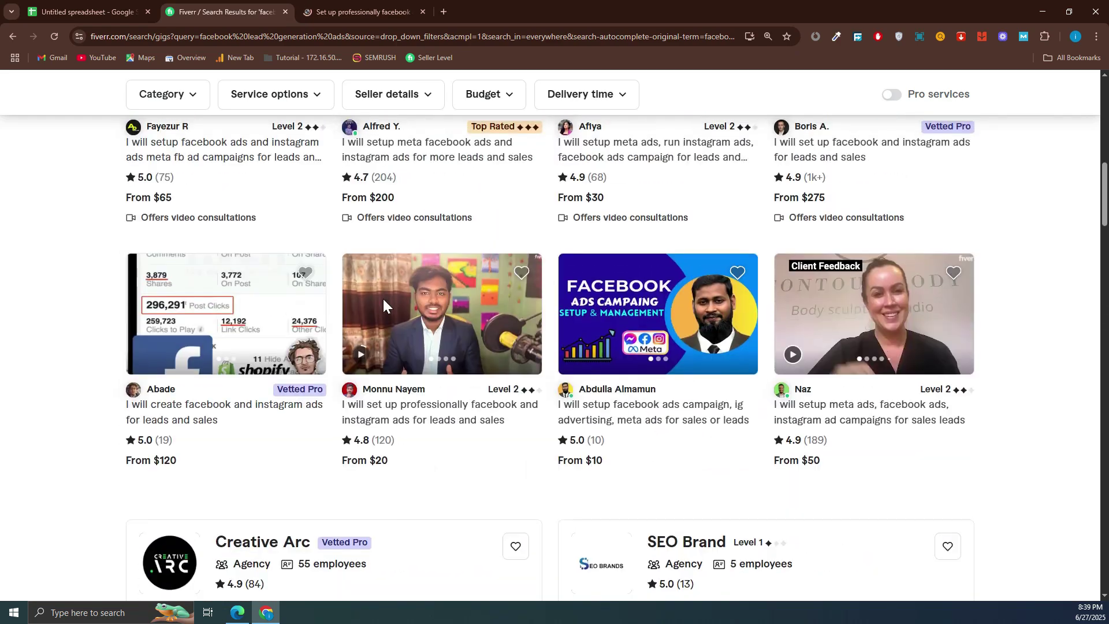
Switch to the opened $20 gig and look over its reviews and description, checking back against the spreadsheet
{"action": "left_click", "coordinate": [402, 6]}
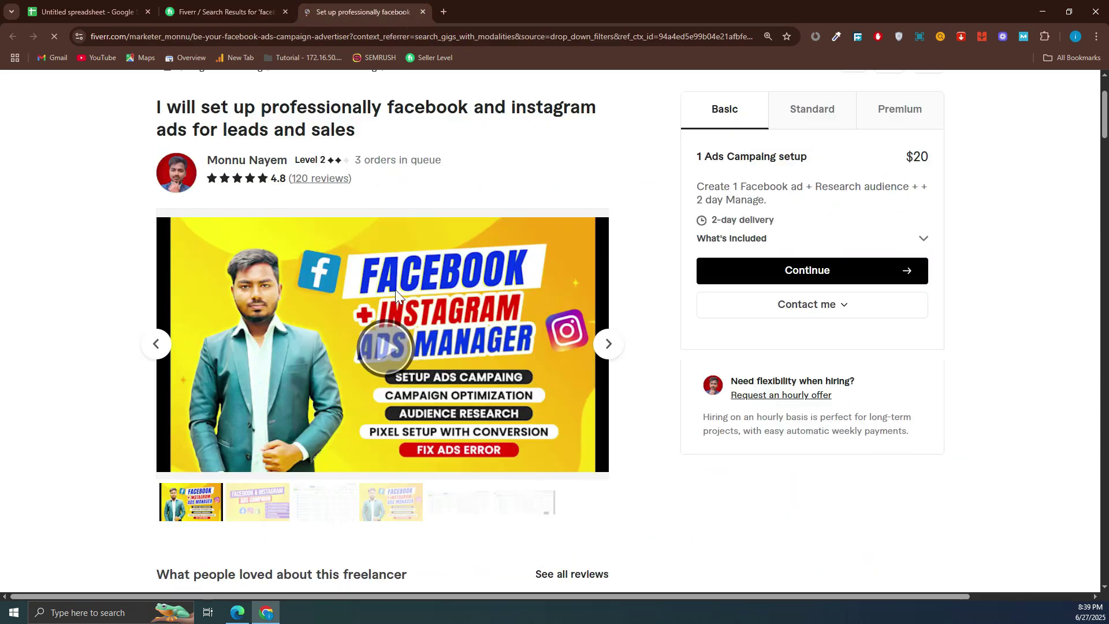
{"action": "scroll", "coordinate": [395, 295], "scroll_direction": "down", "scroll_amount": 8}
{"action": "left_click", "coordinate": [230, 9]}
{"action": "left_click", "coordinate": [328, 6]}
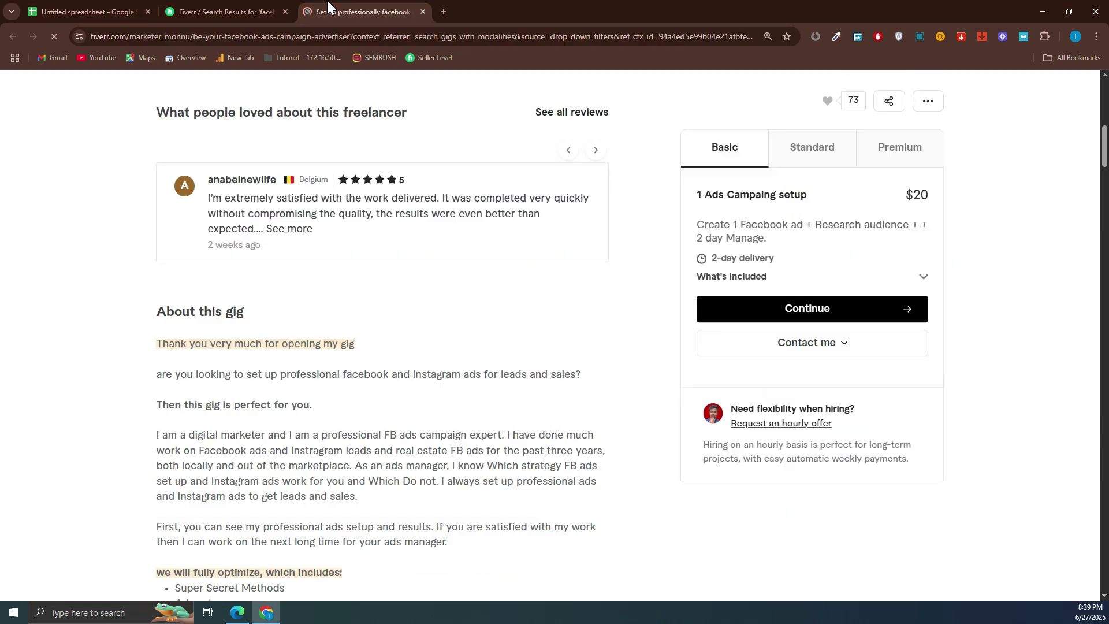
{"action": "left_click", "coordinate": [120, 3]}
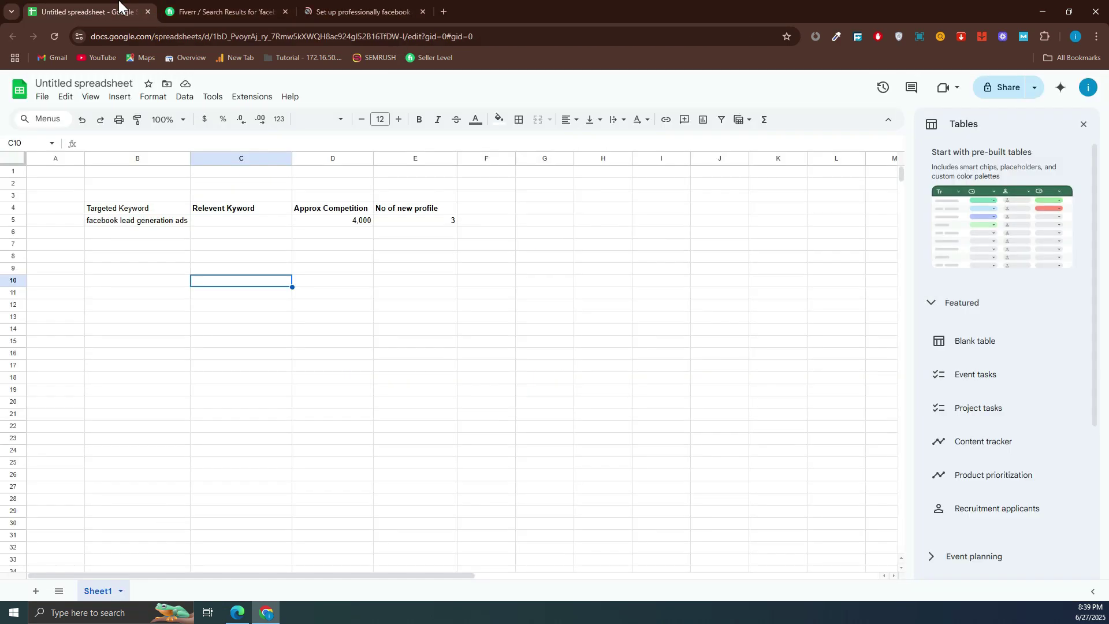
{"action": "left_click", "coordinate": [230, 3]}
{"action": "left_click", "coordinate": [376, 6]}
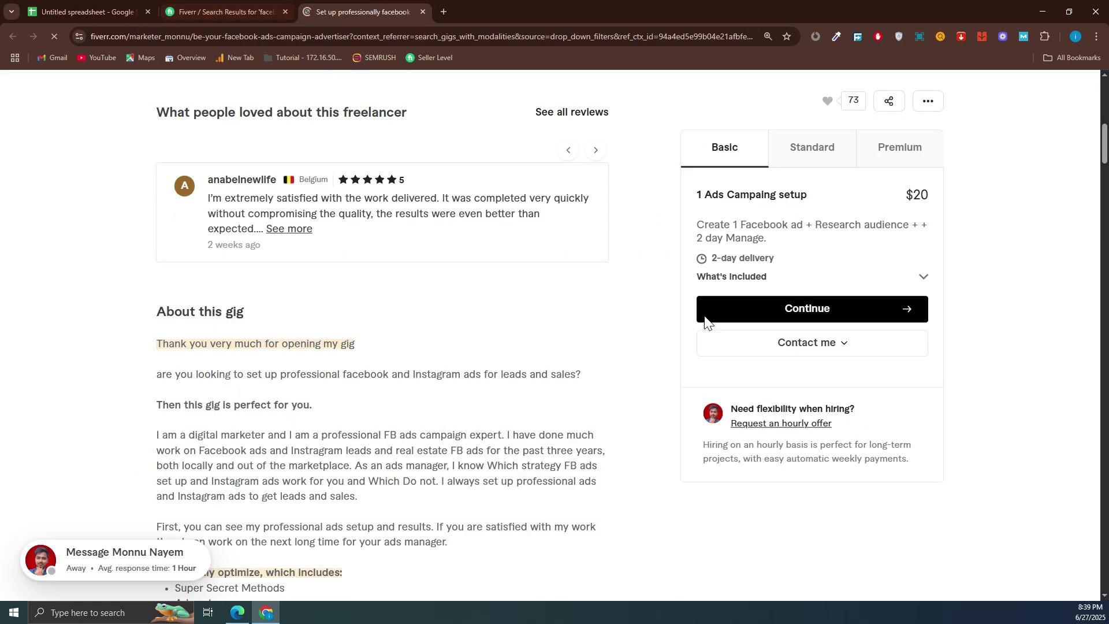
Copy the gig's related tags, from "Meta ads" to "Social media ads", into the Relevent Kyword column starting at cell C5
{"action": "scroll", "coordinate": [264, 368], "scroll_direction": "down", "scroll_amount": 20}
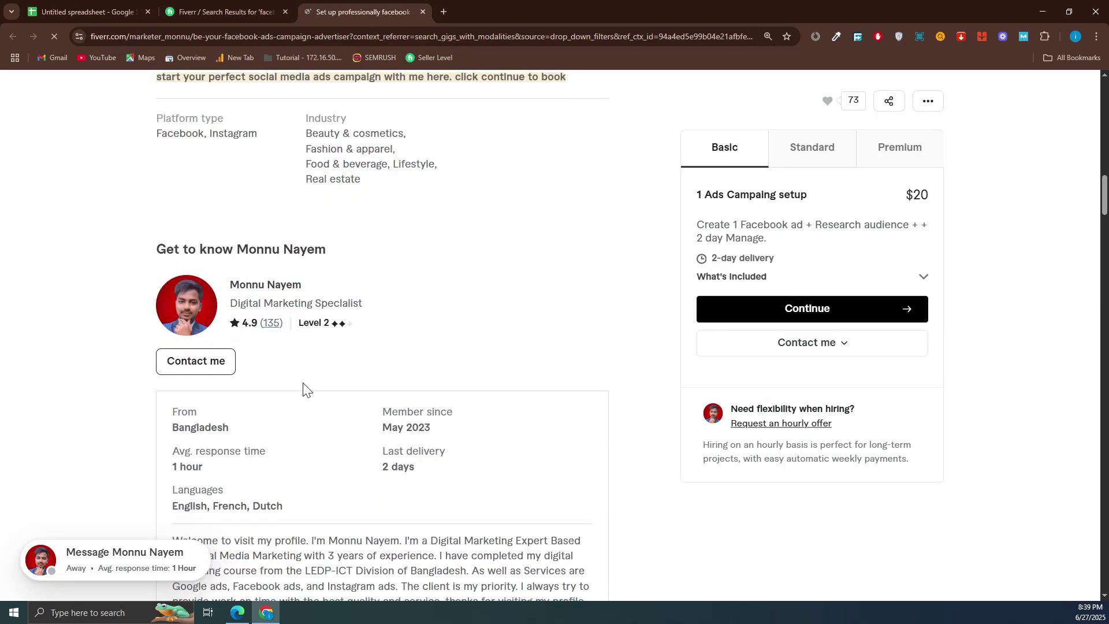
{"action": "scroll", "coordinate": [305, 386], "scroll_direction": "down", "scroll_amount": 20}
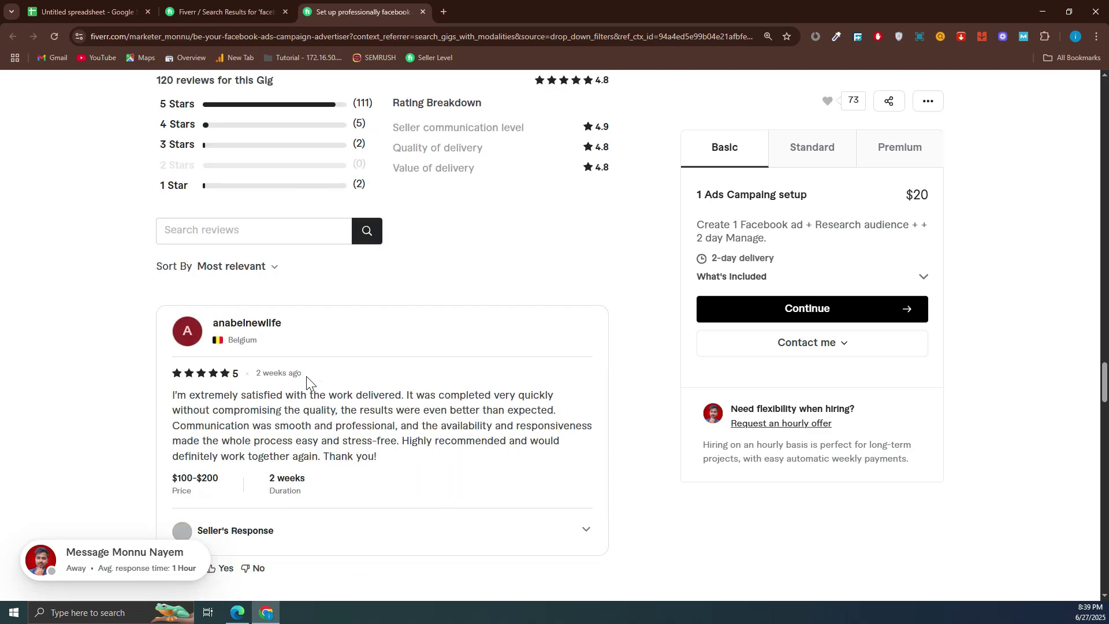
{"action": "scroll", "coordinate": [307, 381], "scroll_direction": "down", "scroll_amount": 20}
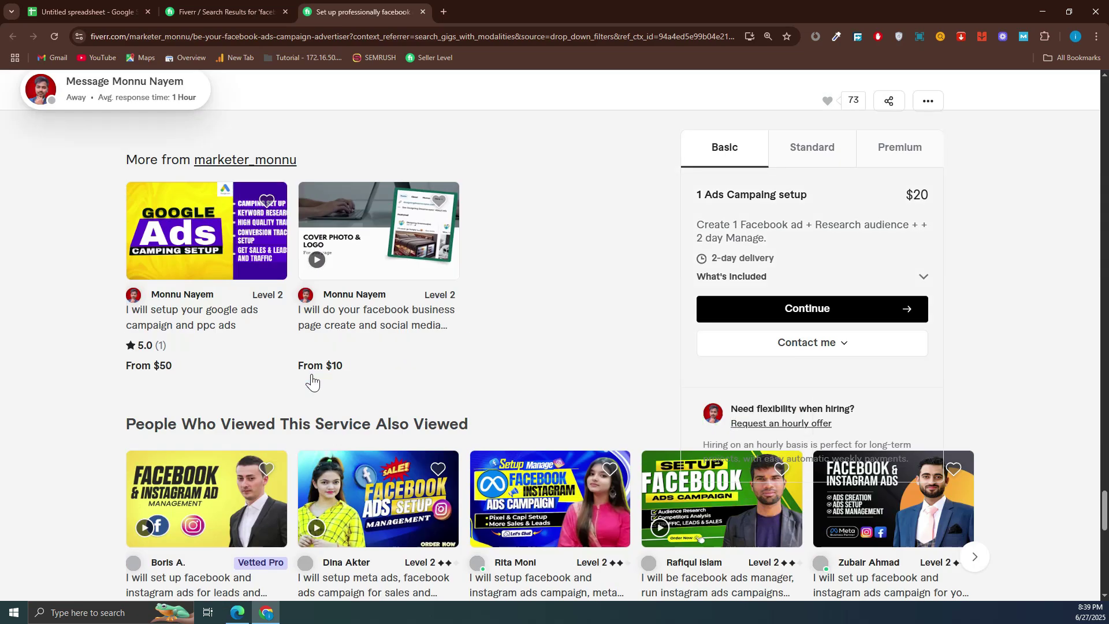
{"action": "scroll", "coordinate": [309, 379], "scroll_direction": "up", "scroll_amount": 7}
{"action": "scroll", "coordinate": [311, 379], "scroll_direction": "up", "scroll_amount": 1}
{"action": "left_click_drag", "start_coordinate": [124, 441], "coordinate": [617, 448]}
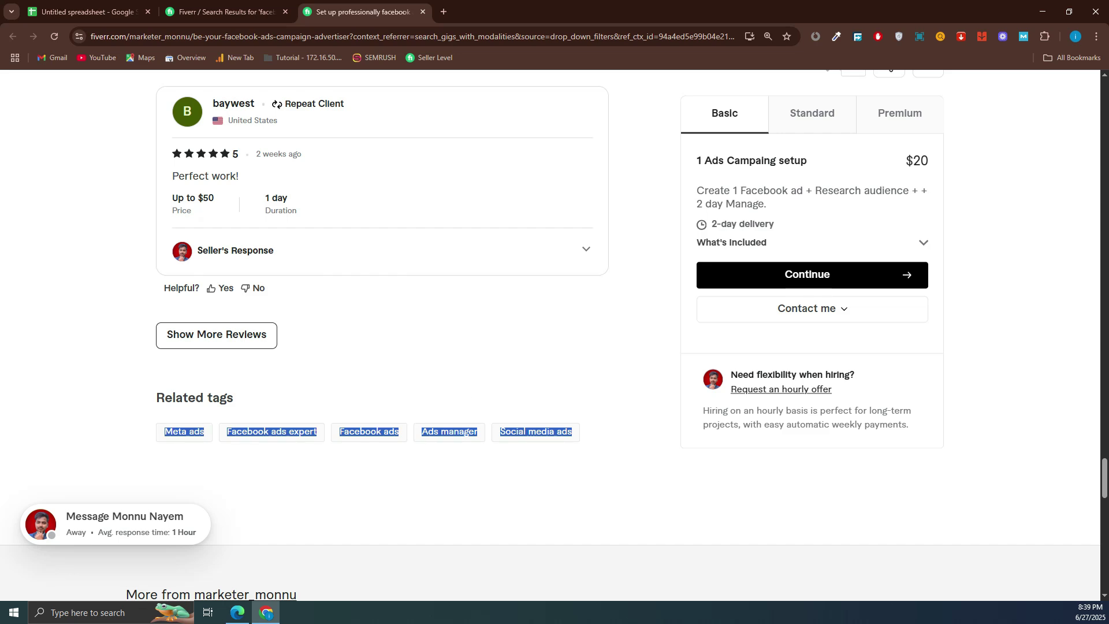
{"action": "left_click", "coordinate": [219, 11]}
{"action": "left_click", "coordinate": [96, 3]}
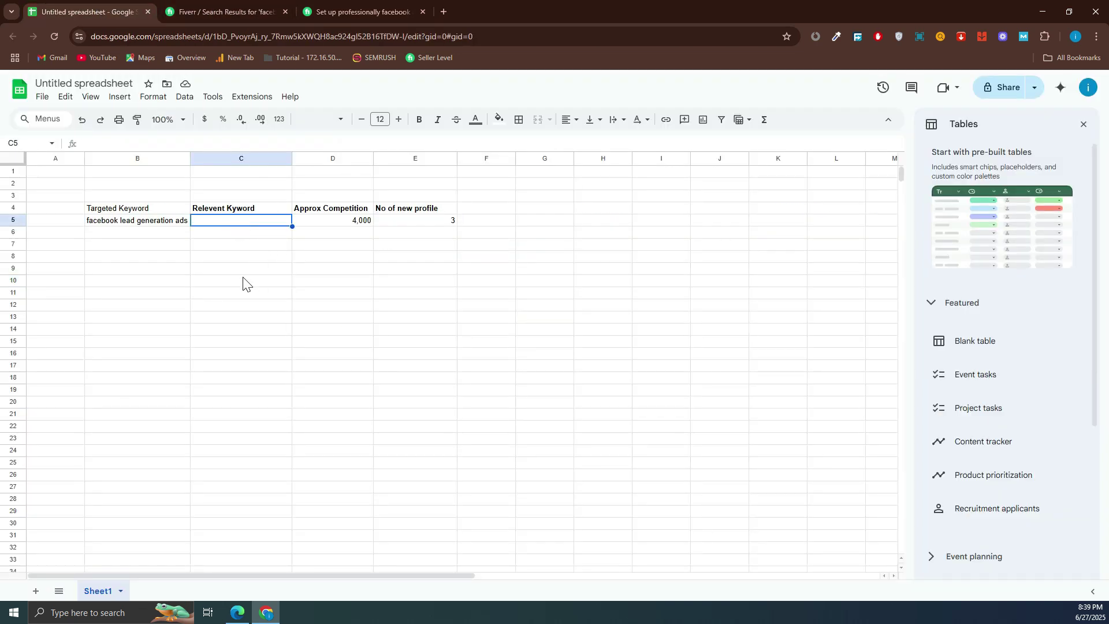
{"action": "type", "text": "meta ads facebook ads expert facebook ads ads manager social media ads"}
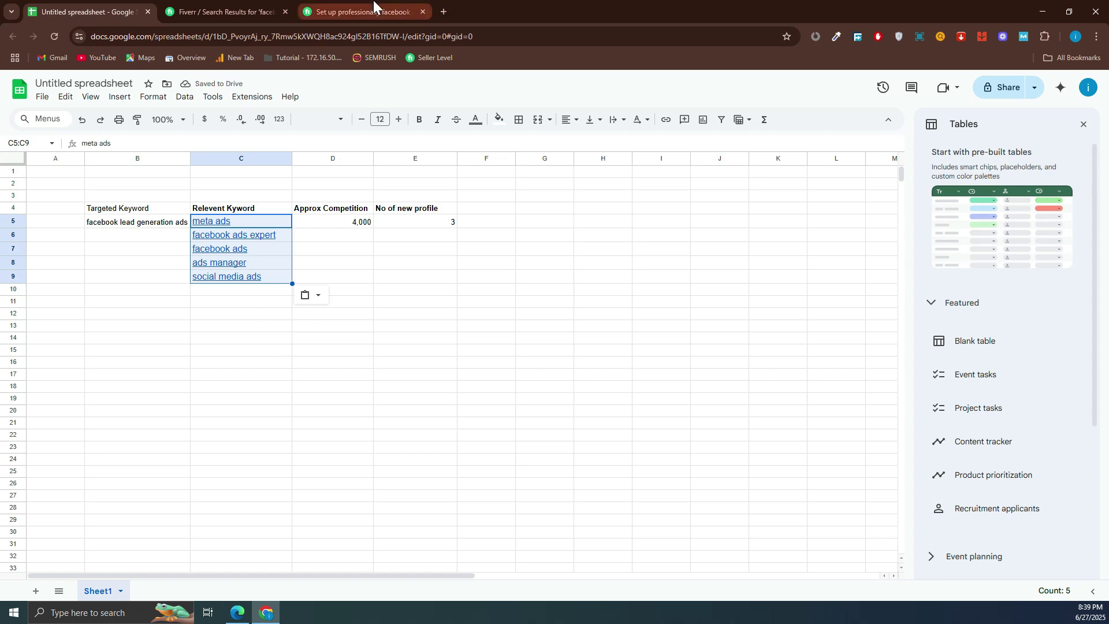
Revisit the gig's Related tags and compare them with the keywords pasted in the spreadsheet
{"action": "left_click", "coordinate": [205, 8]}
{"action": "left_click", "coordinate": [327, 4]}
{"action": "key", "text": "ctrl+shift+Tab"}
{"action": "key", "text": "ctrl+shift+Tab"}
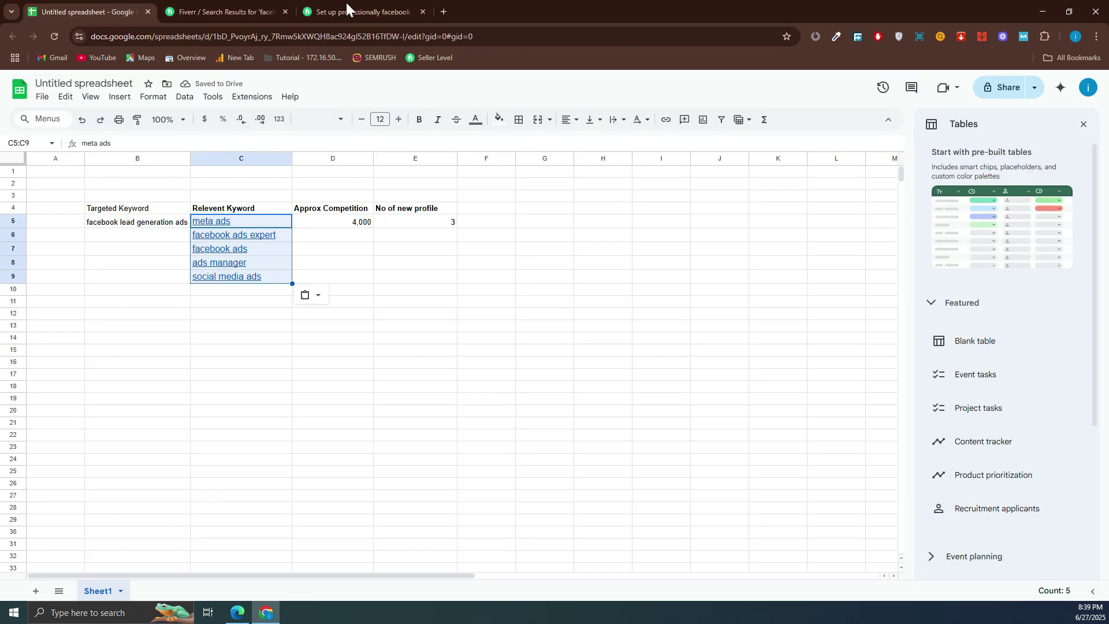
{"action": "key", "text": "ctrl+shift+Tab"}
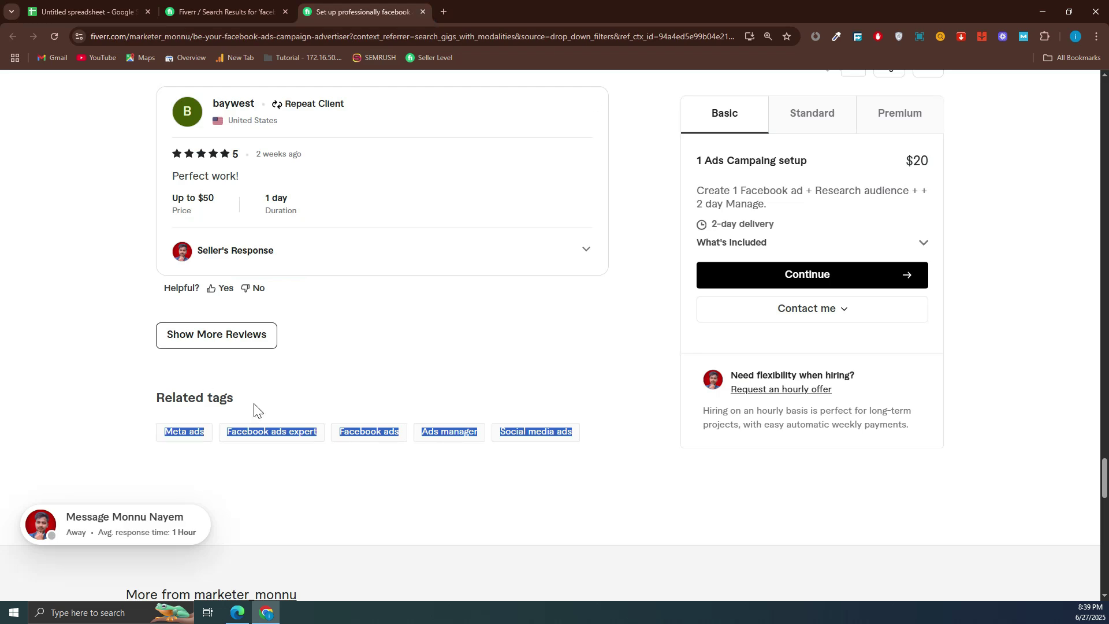
{"action": "key", "text": "ctrl+c"}
{"action": "key", "text": "ctrl+shift+Tab"}
{"action": "key", "text": "ctrl+shift+Tab"}
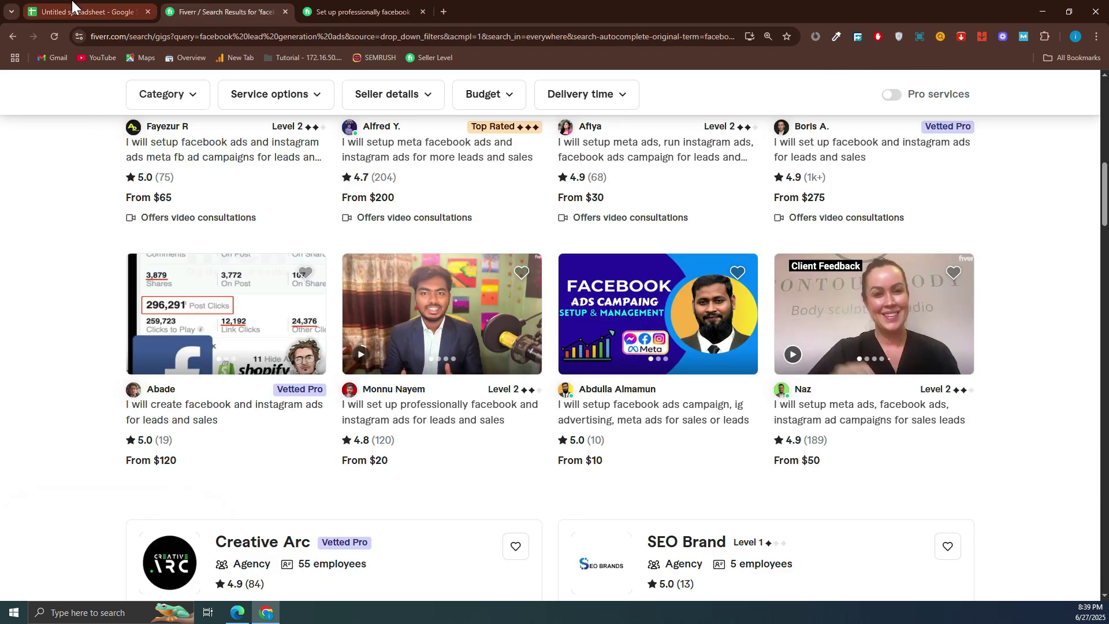
{"action": "key", "text": "ctrl+v"}
Undo the move of the "meta ads" keyword from C5 to C10
{"action": "left_click", "coordinate": [226, 362]}
{"action": "left_click", "coordinate": [272, 222]}
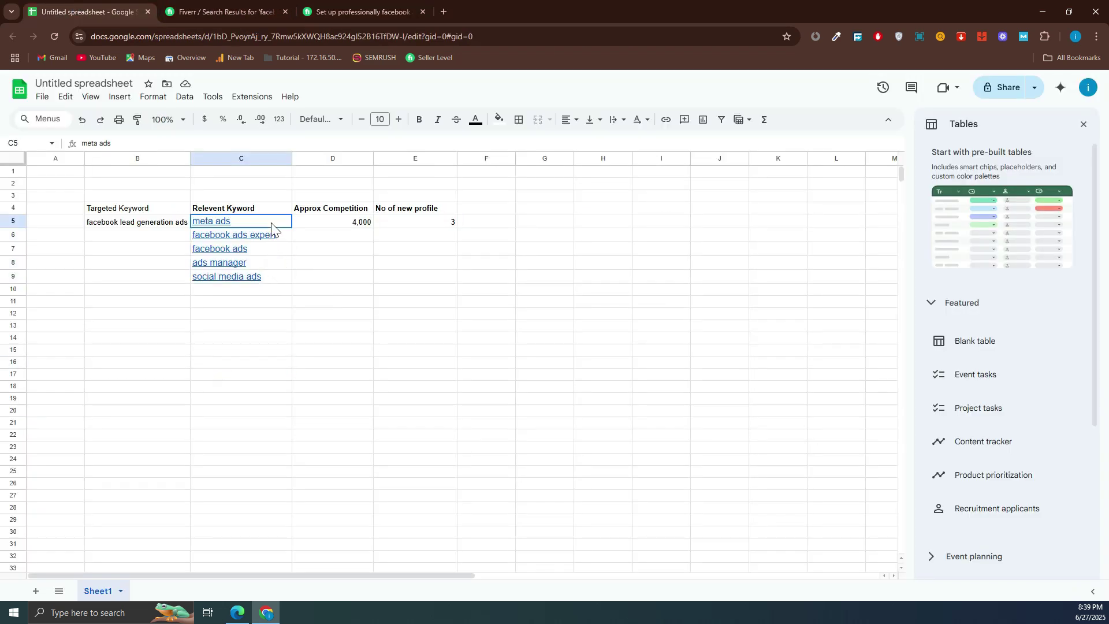
{"action": "left_click_drag", "start_coordinate": [255, 283], "coordinate": [258, 294]}
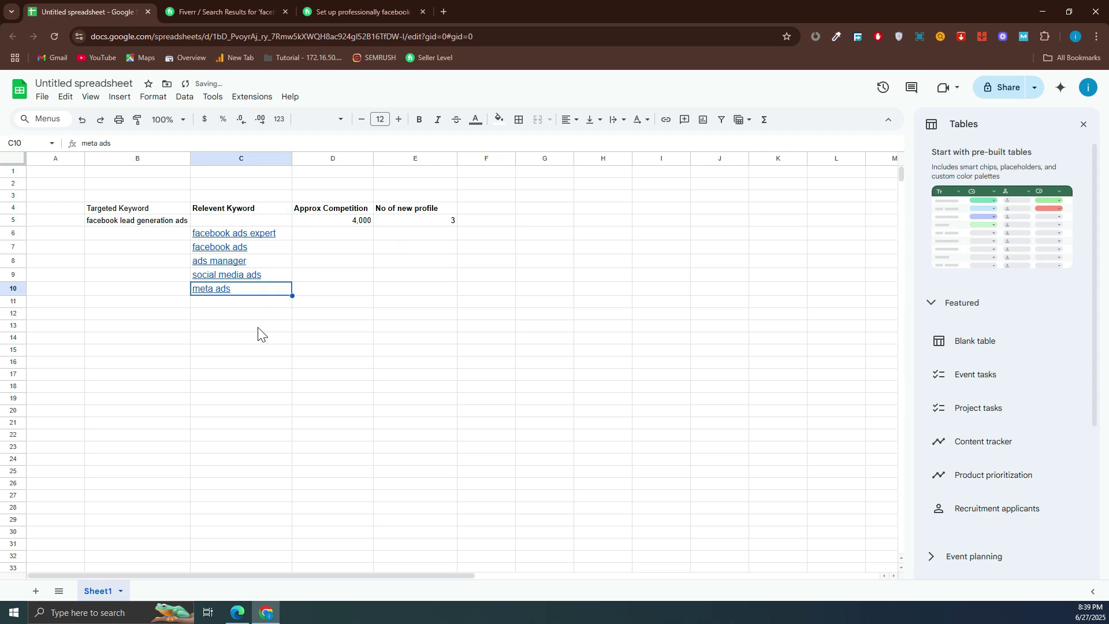
{"action": "key", "text": "ctrl+z"}
Try to remove the hyperlinks from the selected keywords in cells C5 to C9
{"action": "left_click", "coordinate": [272, 329]}
{"action": "left_click", "coordinate": [229, 223], "text": "shift"}
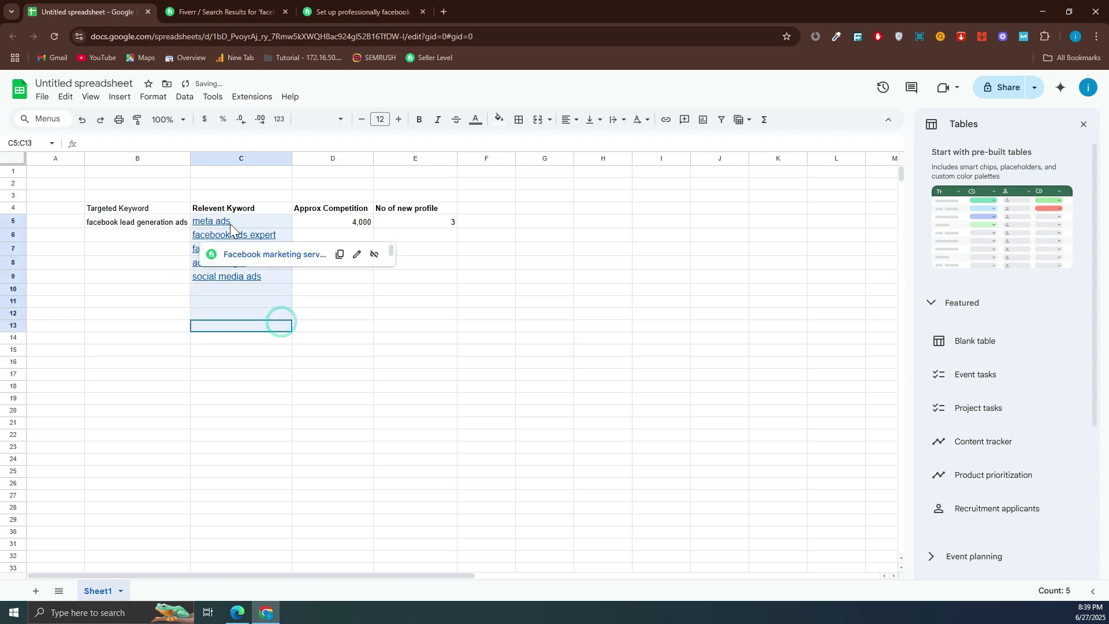
{"action": "left_click", "coordinate": [251, 387]}
{"action": "left_click_drag", "start_coordinate": [272, 329], "coordinate": [231, 223]}
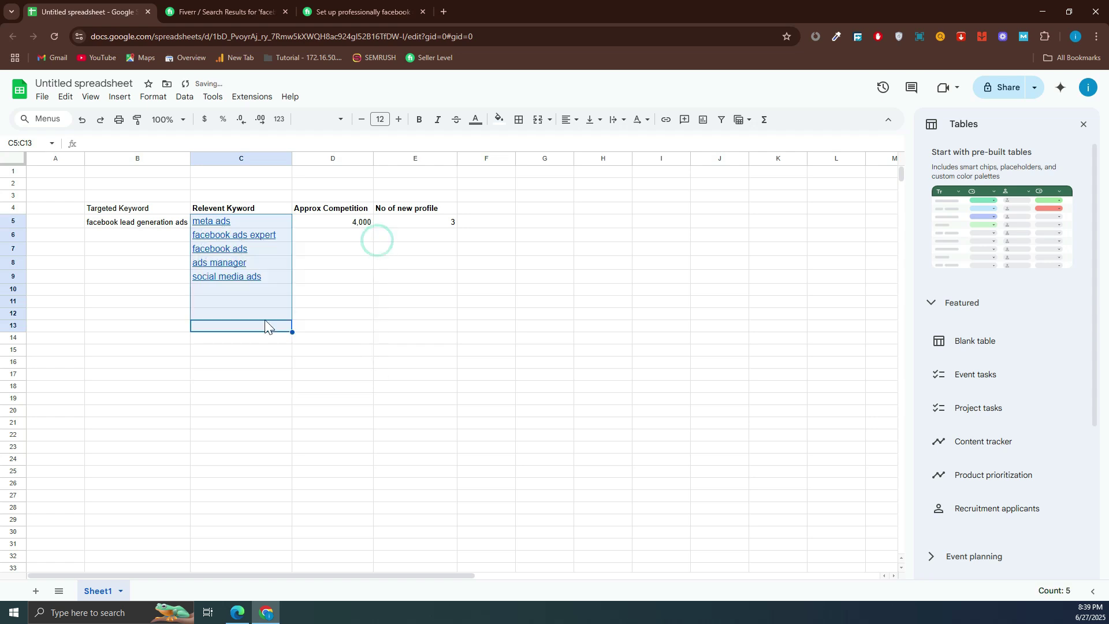
{"action": "left_click", "coordinate": [267, 223]}
{"action": "left_click_drag", "start_coordinate": [267, 267], "coordinate": [267, 276]}
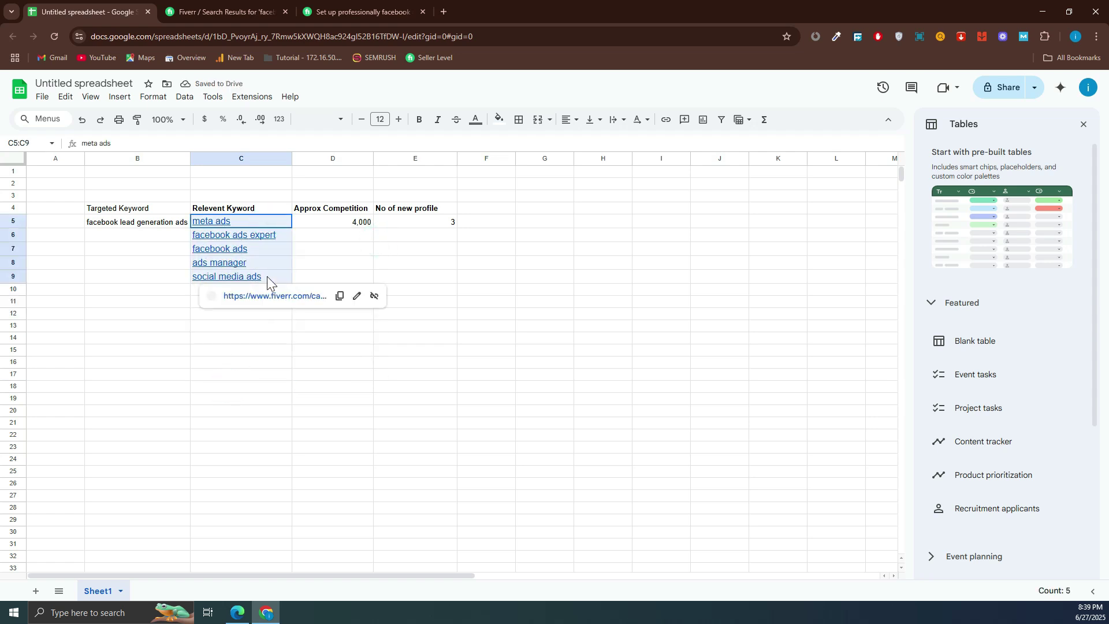
{"action": "left_click", "coordinate": [373, 297]}
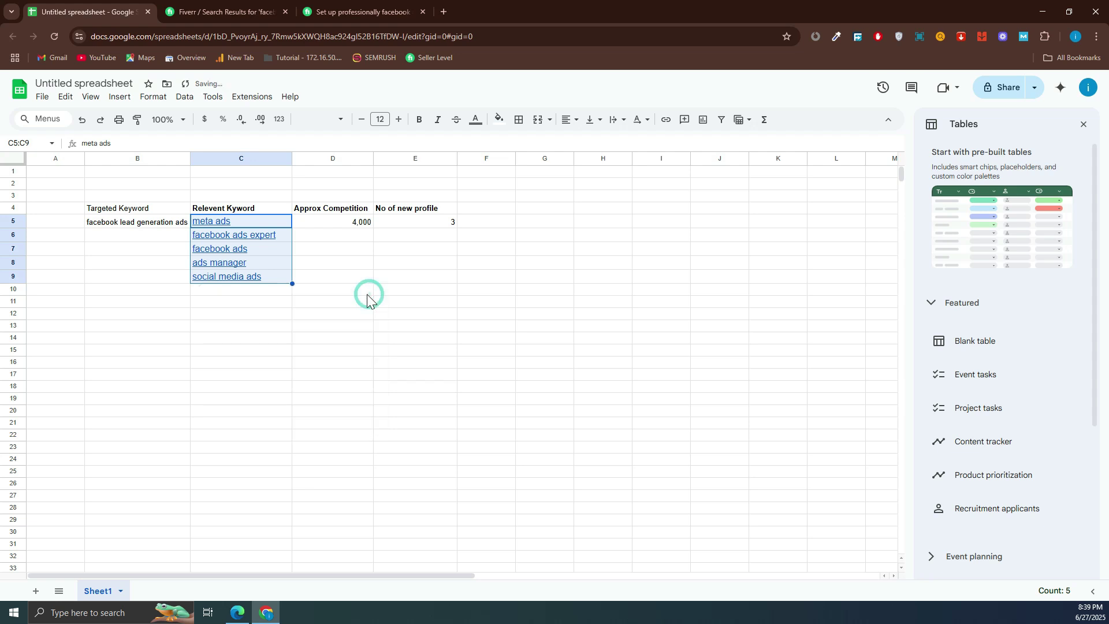
{"action": "left_click", "coordinate": [242, 313]}
{"action": "left_click_drag", "start_coordinate": [266, 276], "coordinate": [242, 222]}
{"action": "right_click", "coordinate": [240, 238]}
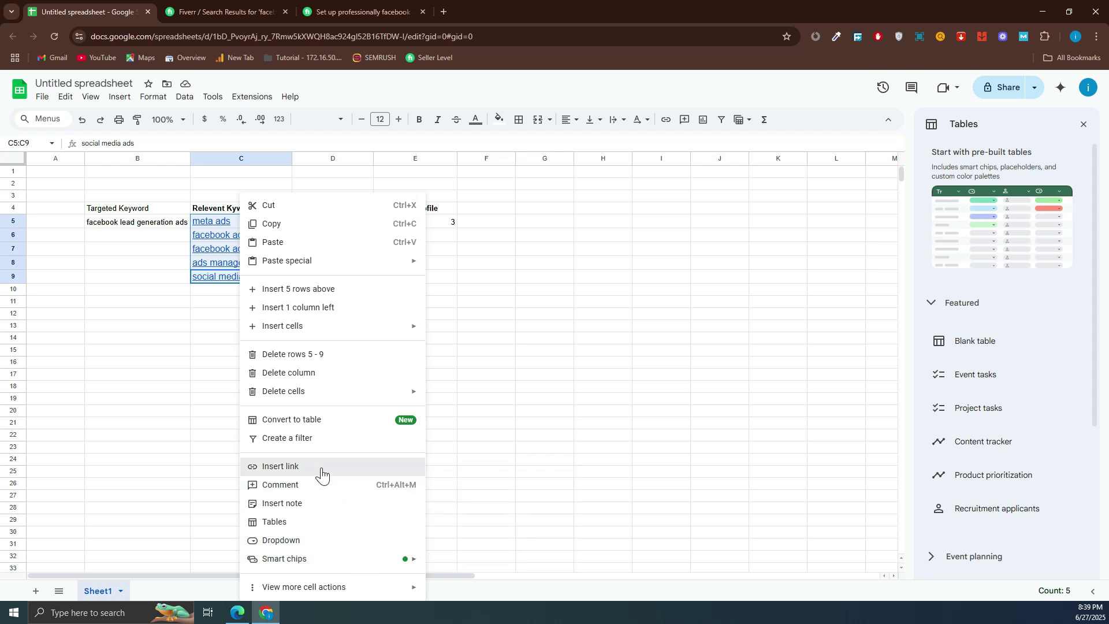
{"action": "left_click", "coordinate": [324, 472]}
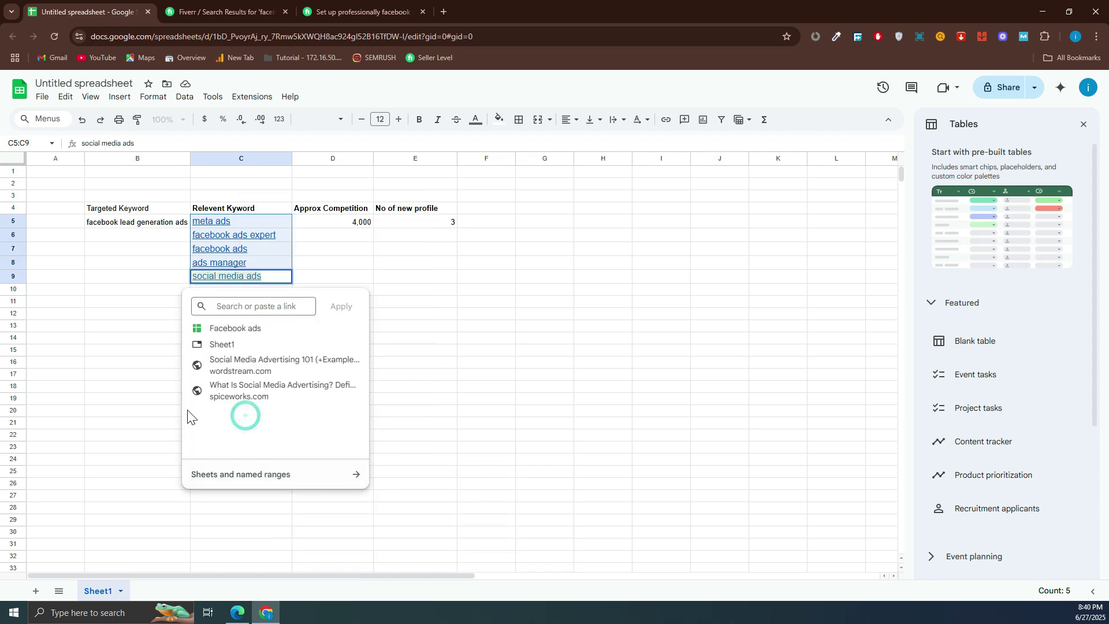
{"action": "left_click", "coordinate": [152, 301]}
{"action": "left_click", "coordinate": [283, 223]}
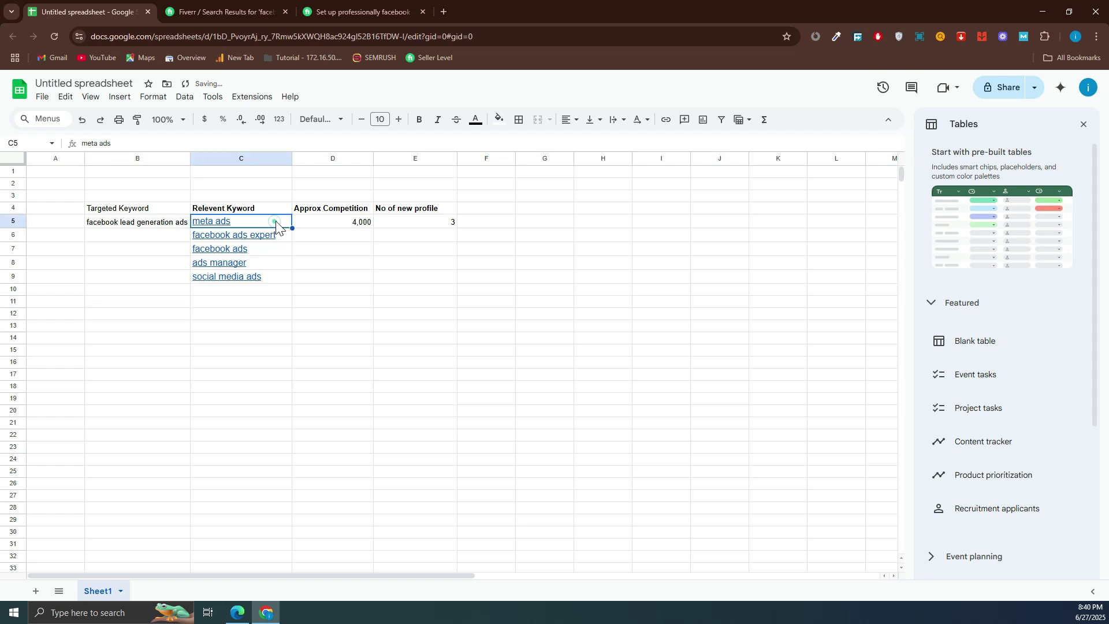
{"action": "right_click", "coordinate": [279, 223]}
{"action": "key", "text": "Escape"}
Review the related keywords in the Relevent Kyword column, cells C5 to C9
{"action": "left_click", "coordinate": [233, 250]}
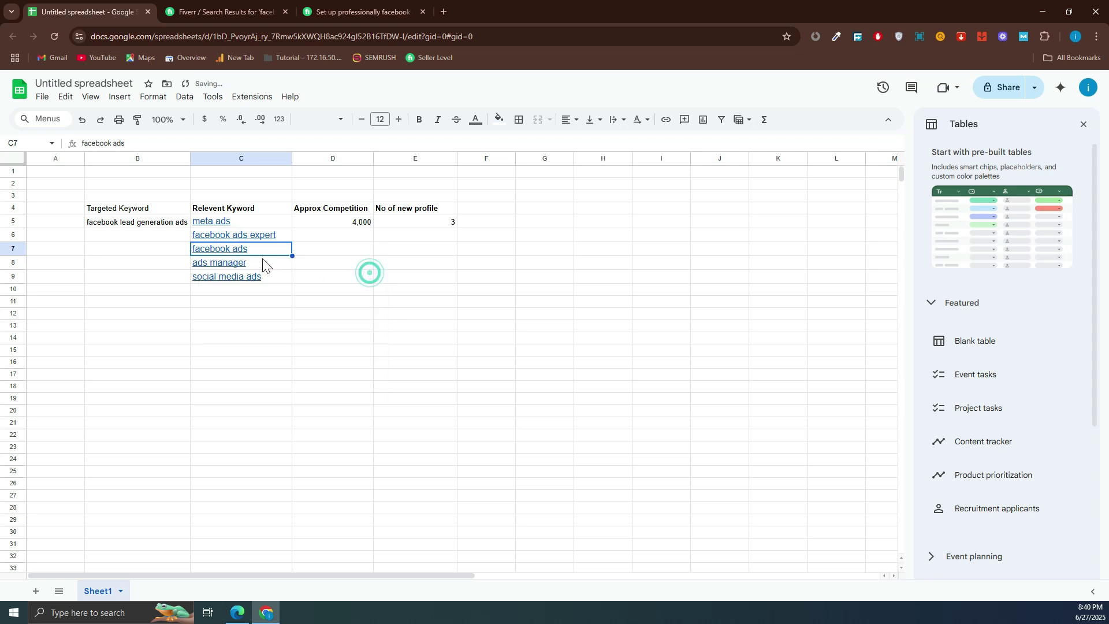
{"action": "left_click", "coordinate": [228, 263]}
{"action": "left_click", "coordinate": [376, 287]}
{"action": "left_click", "coordinate": [278, 283]}
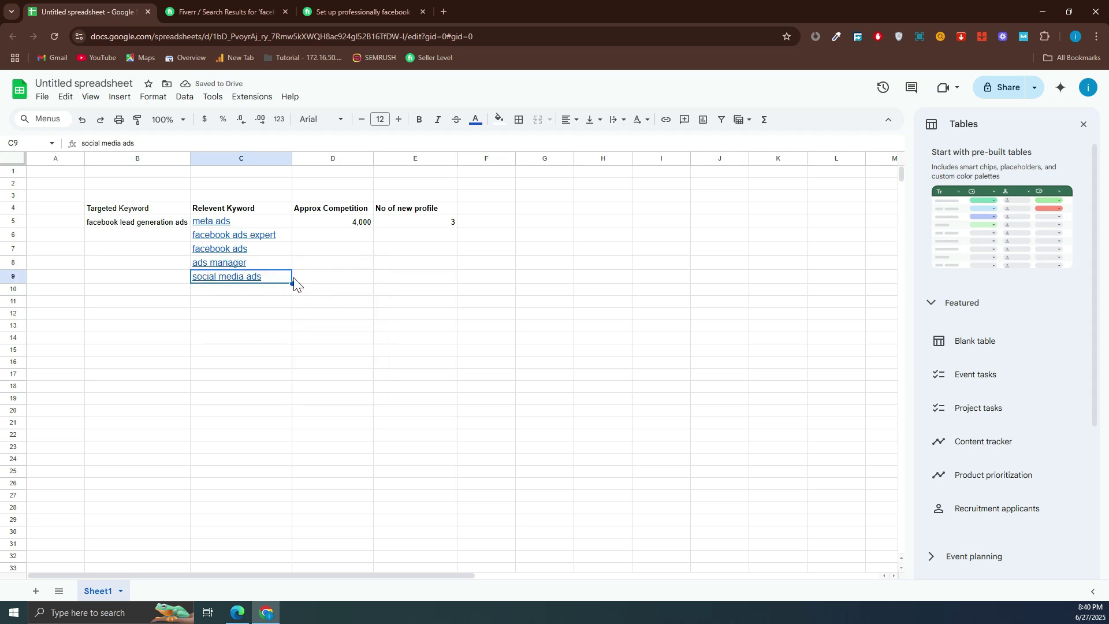
{"action": "left_click", "coordinate": [278, 313]}
{"action": "left_click", "coordinate": [283, 277]}
{"action": "left_click", "coordinate": [255, 248]}
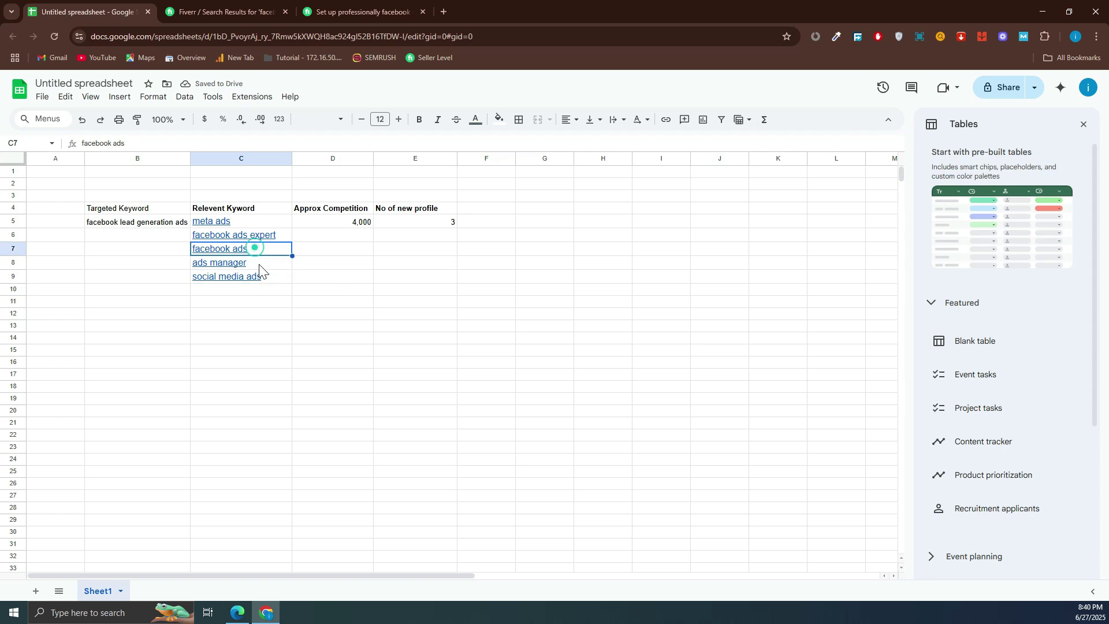
{"action": "left_click", "coordinate": [259, 263]}
{"action": "left_click", "coordinate": [244, 234]}
{"action": "left_click", "coordinate": [242, 222]}
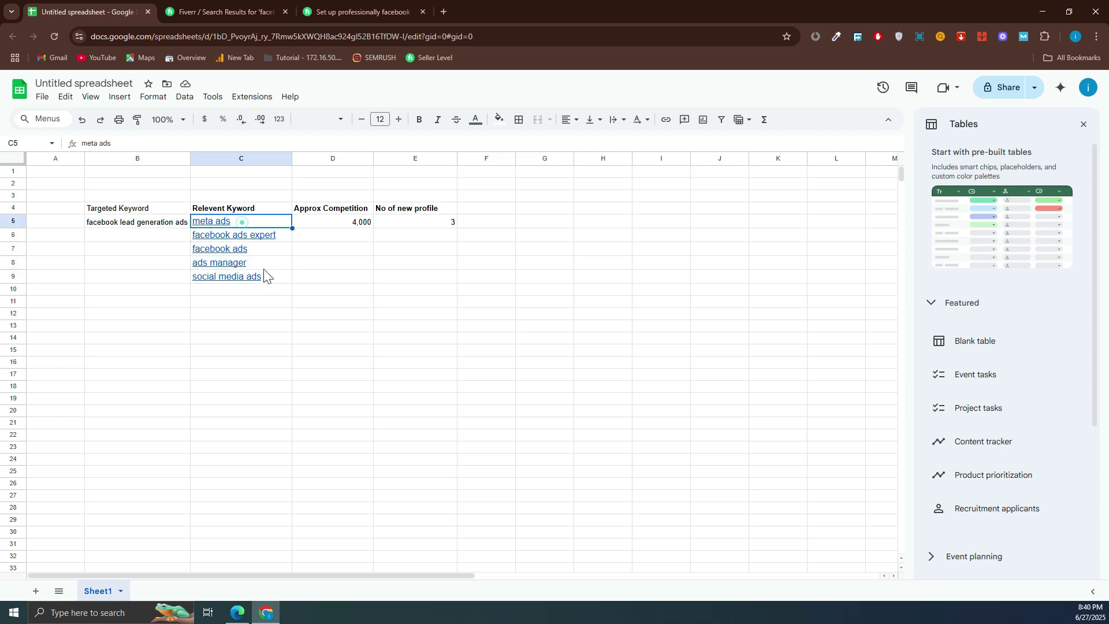
{"action": "left_click", "coordinate": [267, 275]}
{"action": "left_click_drag", "start_coordinate": [241, 245], "coordinate": [229, 220]}
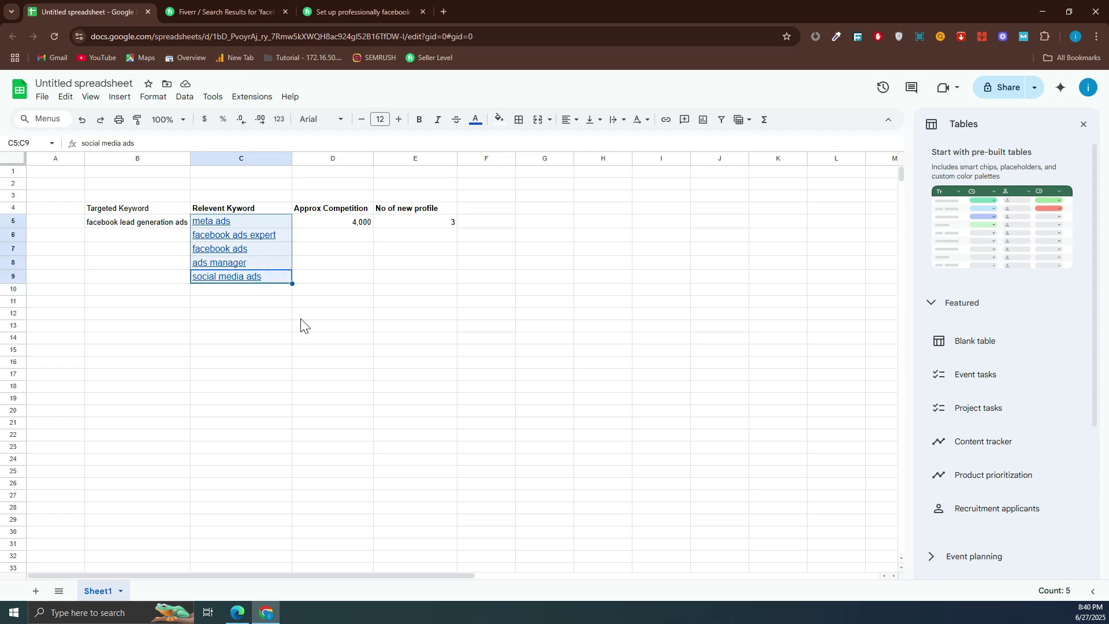
{"action": "left_click", "coordinate": [267, 332]}
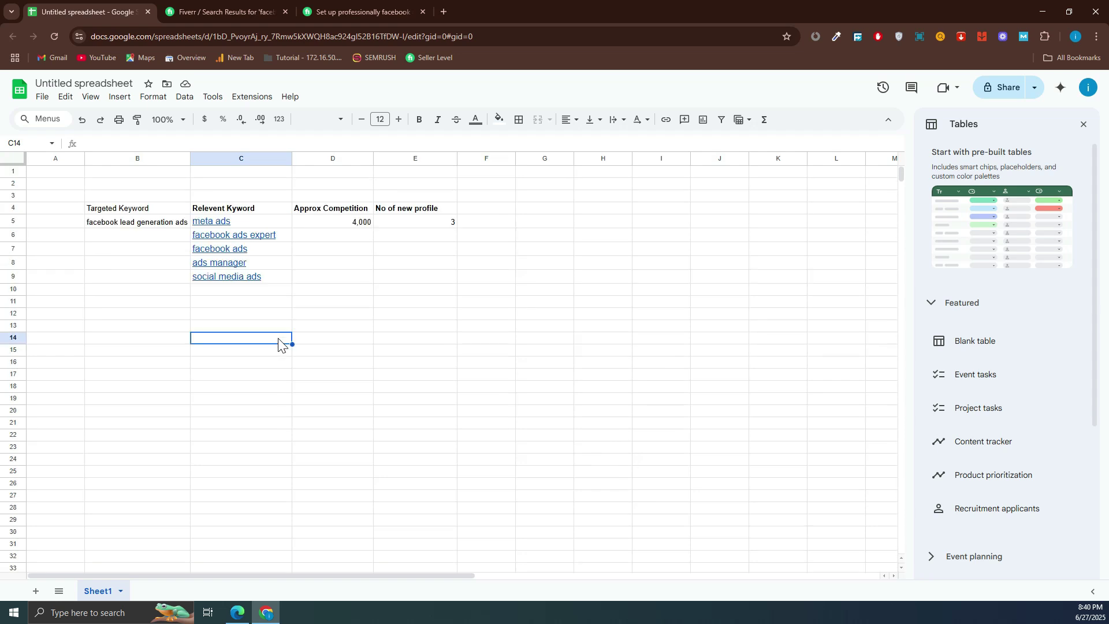